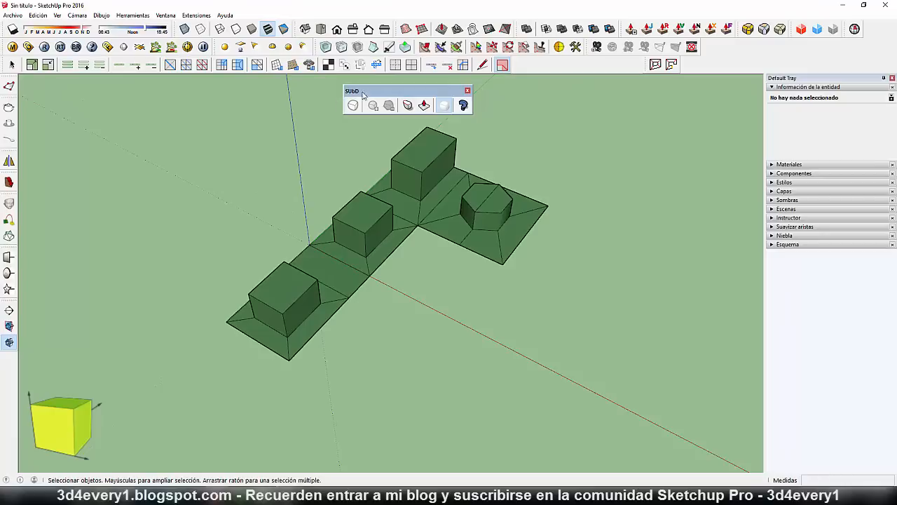
# Move the SUbD toolbar slightly upward and delete all the existing geometry from the model.
pyautogui.moveTo(424, 90); pyautogui.dragTo(438, 84)
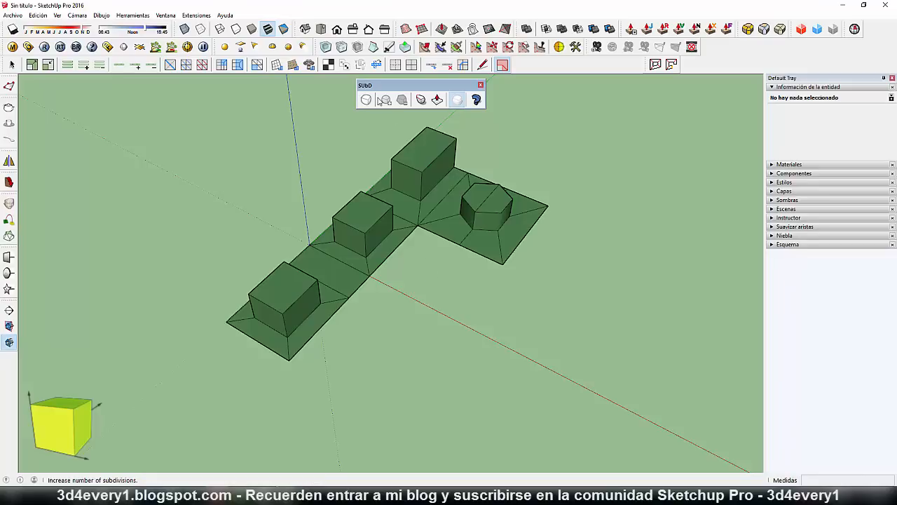
pyautogui.moveTo(430, 86); pyautogui.dragTo(423, 85)
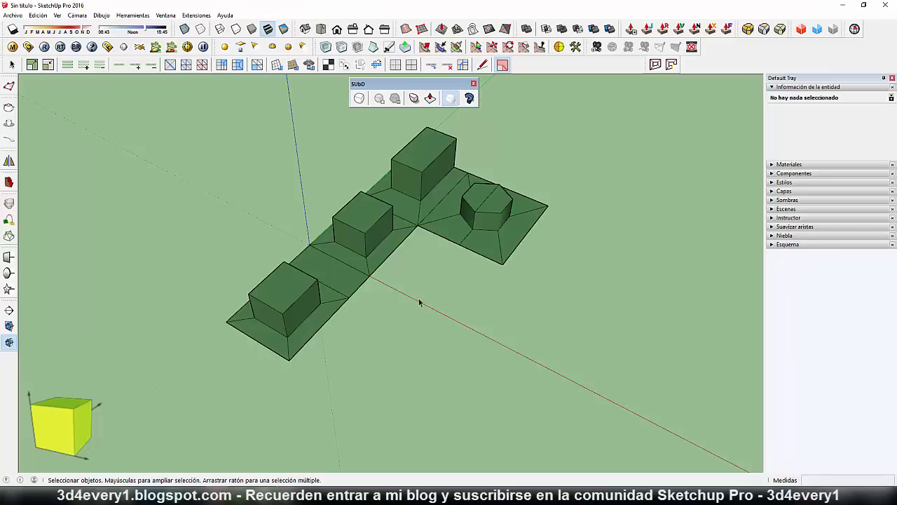
pyautogui.moveTo(205, 131); pyautogui.dragTo(608, 373)
pyautogui.press('Delete')
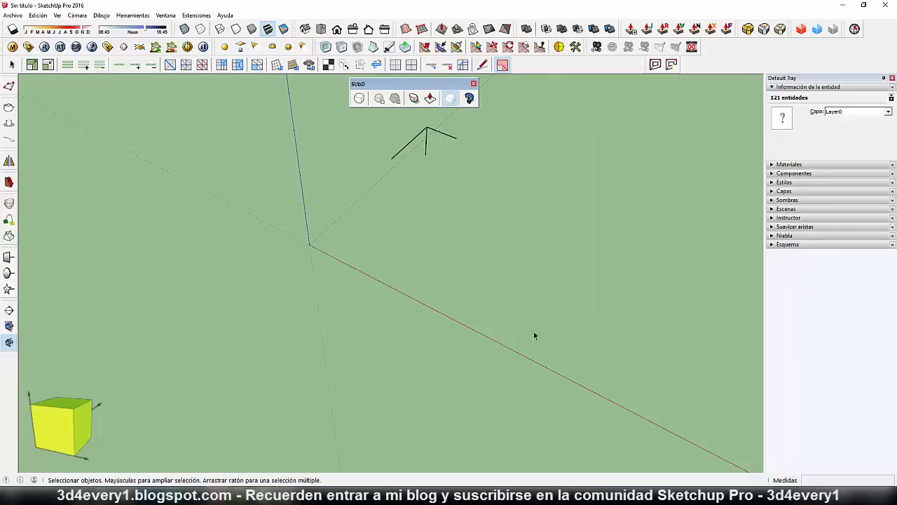
pyautogui.moveTo(384, 118); pyautogui.dragTo(483, 205)
pyautogui.press('Delete')
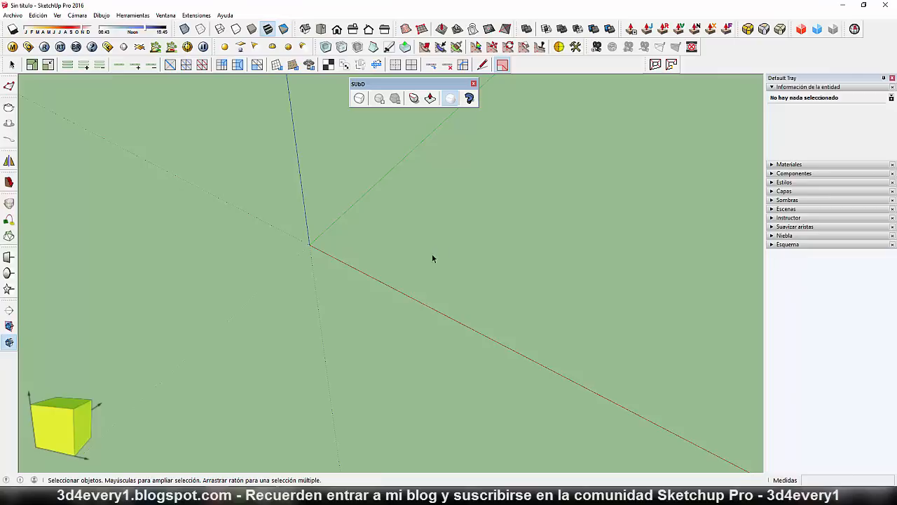
# Draw a rectangle of about 30 m² near the origin and extrude it upward into a box.
pyautogui.press('r')
pyautogui.click(309, 244)
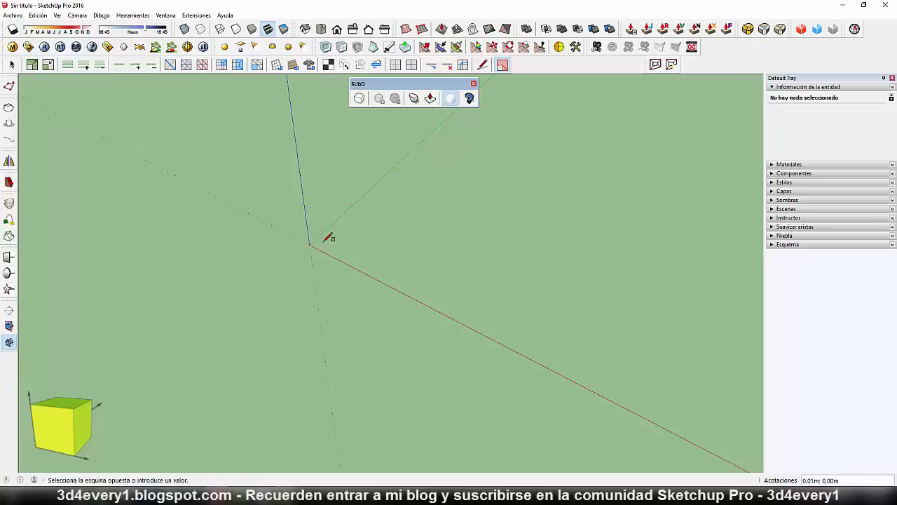
pyautogui.click(452, 225)
pyautogui.moveTo(475, 283); pyautogui.dragTo(396, 218, button='middle')
pyautogui.press('p')
pyautogui.click(400, 236)
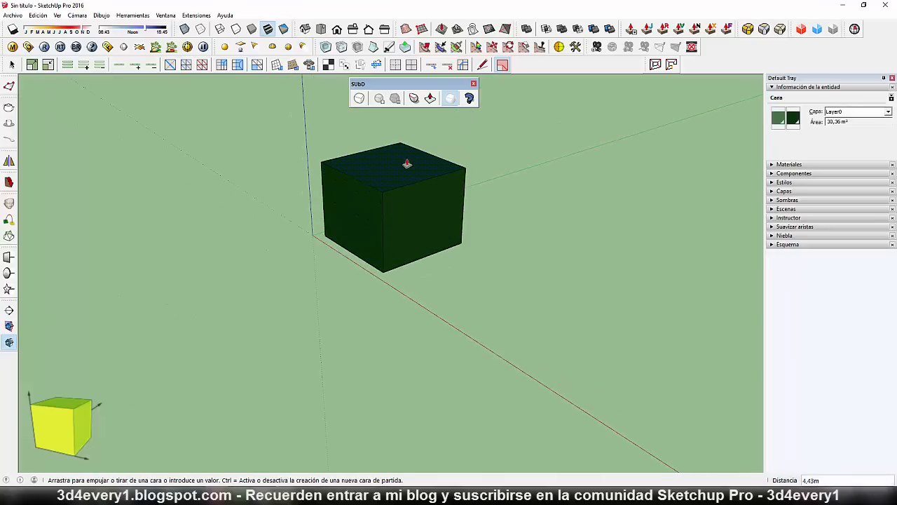
pyautogui.click(403, 152)
# Erase edges of the box so that only the base and one adjoining vertical face remain.
pyautogui.moveTo(441, 268); pyautogui.dragTo(332, 194, button='middle')
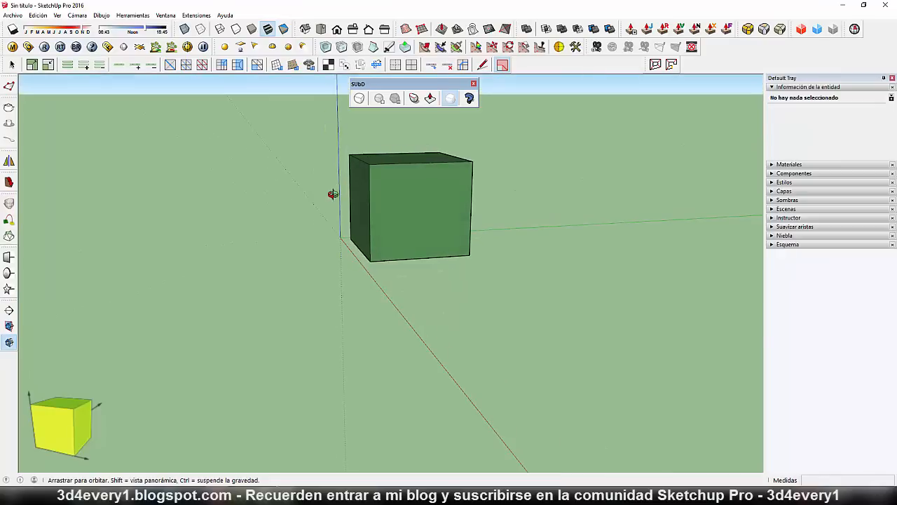
pyautogui.press('e')
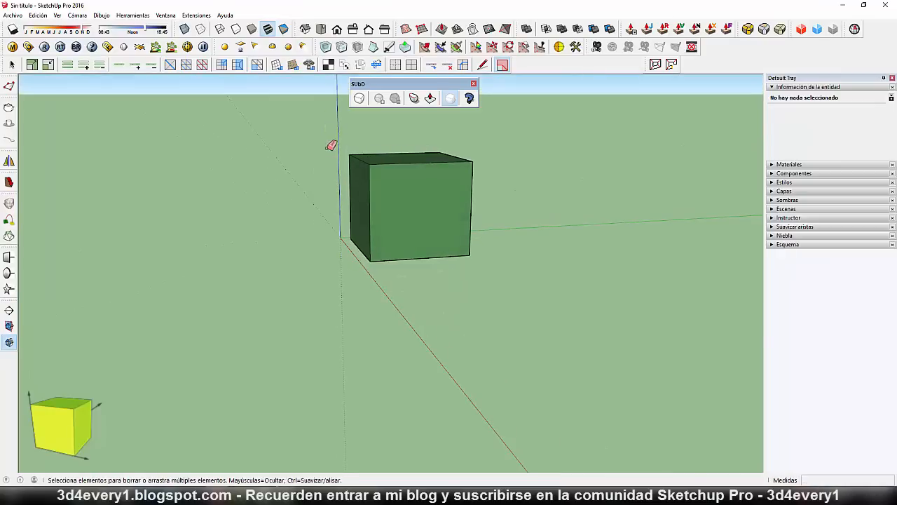
pyautogui.click(368, 165)
pyautogui.click(377, 164)
pyautogui.moveTo(380, 169)
pyautogui.mouseDown(button='middle')
pyautogui.moveTo(547, 271)
pyautogui.moveTo(554, 260)
pyautogui.moveTo(533, 276)
pyautogui.mouseUp(button='middle')
pyautogui.moveTo(474, 282); pyautogui.dragTo(439, 331, button='middle')
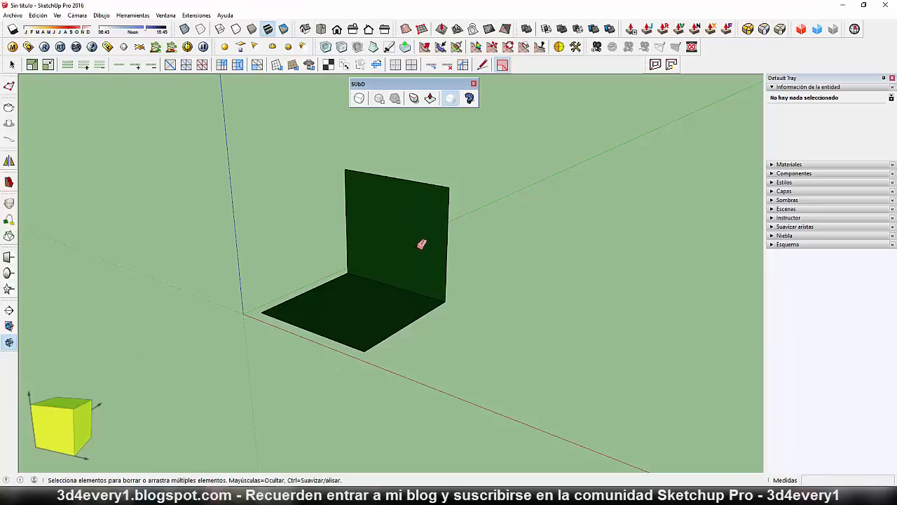
# Select the two remaining faces with their edges and make them a group.
pyautogui.moveTo(421, 248)
pyautogui.mouseDown(button='middle')
pyautogui.moveTo(409, 238)
pyautogui.moveTo(416, 241)
pyautogui.moveTo(382, 260)
pyautogui.mouseUp(button='middle')
pyautogui.press('space')
pyautogui.moveTo(263, 174)
pyautogui.mouseDown()
pyautogui.moveTo(497, 336)
pyautogui.moveTo(518, 365)
pyautogui.mouseUp()
pyautogui.rightClick(409, 220)
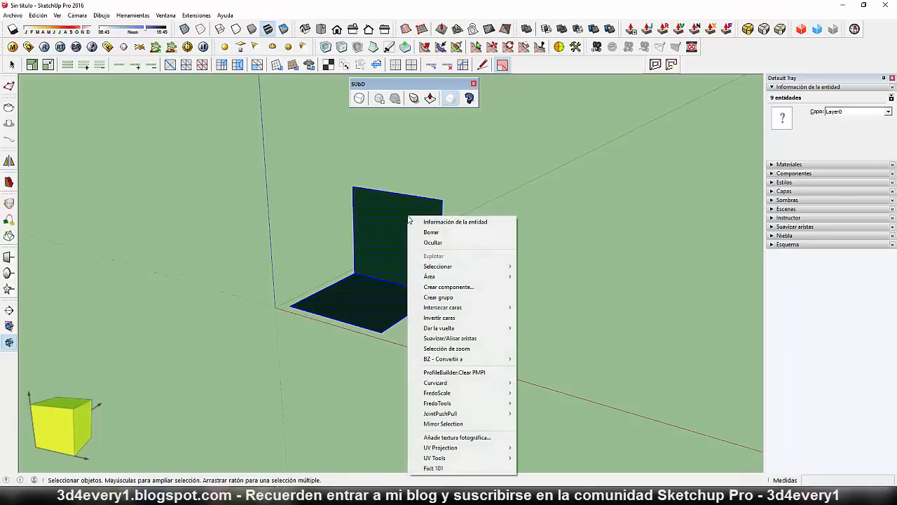
pyautogui.click(449, 301)
# Copy the L-shaped group along the red axis and place the copy clear of the original.
pyautogui.scroll(-3, 411, 237)
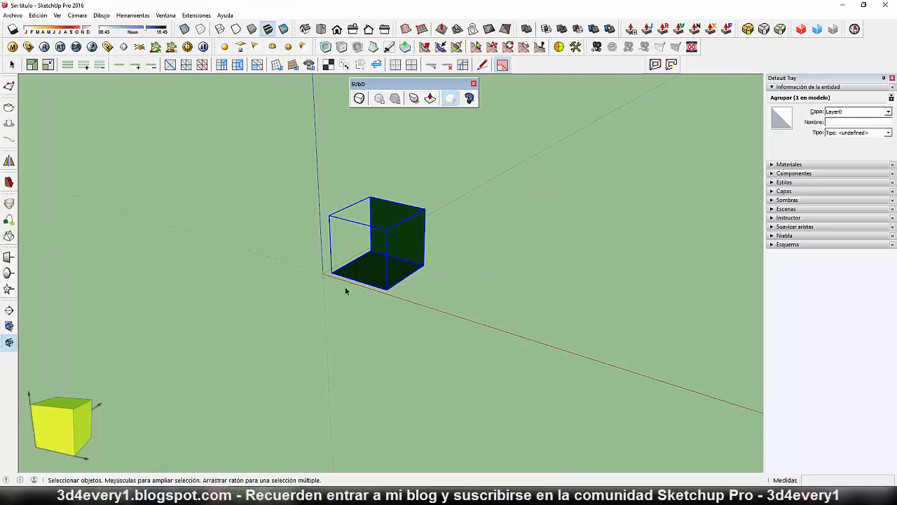
pyautogui.press('m')
pyautogui.press('ctrl')
pyautogui.click(359, 281)
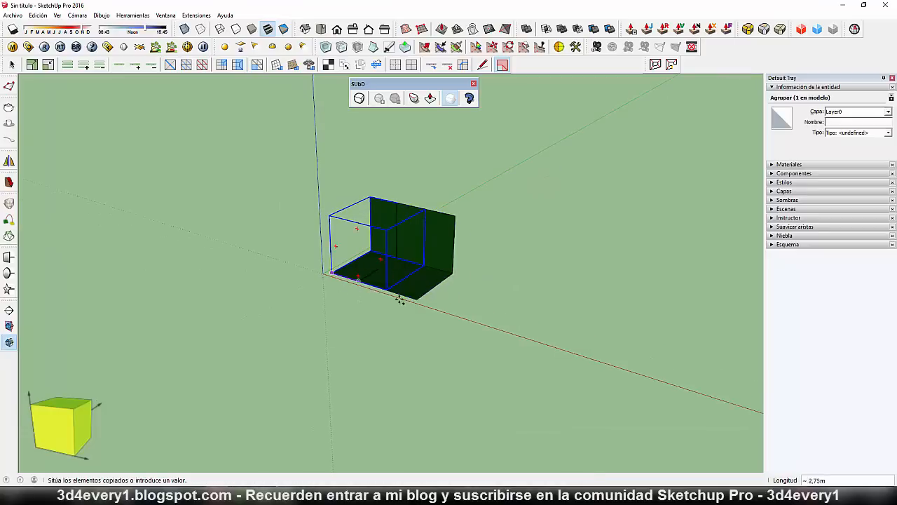
pyautogui.click(456, 313)
# Turn the copied group from its control mesh into a subdivided mesh with SUbD.
pyautogui.moveTo(382, 317); pyautogui.dragTo(350, 310, button='middle')
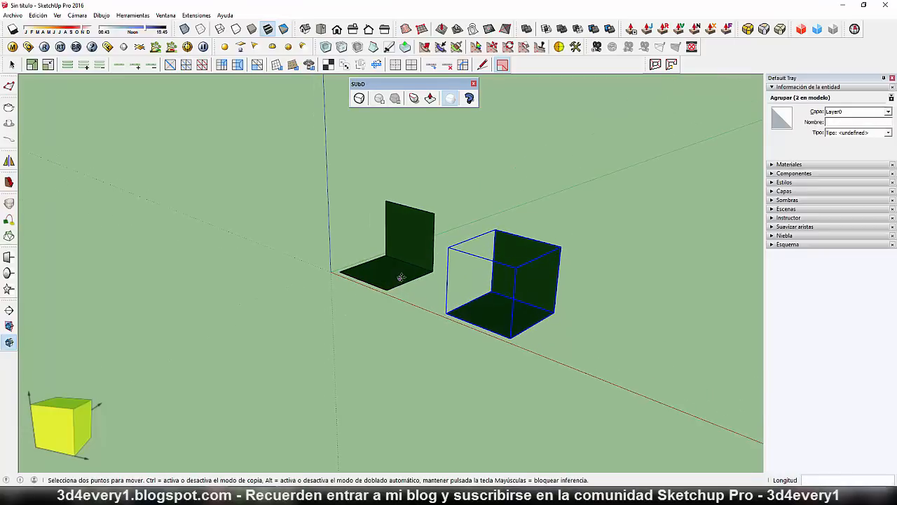
pyautogui.scroll(2, 416, 313)
pyautogui.moveTo(416, 312); pyautogui.dragTo(303, 289, button='middle')
pyautogui.scroll(2, 375, 304)
pyautogui.press('space')
pyautogui.scroll(-3, 303, 289)
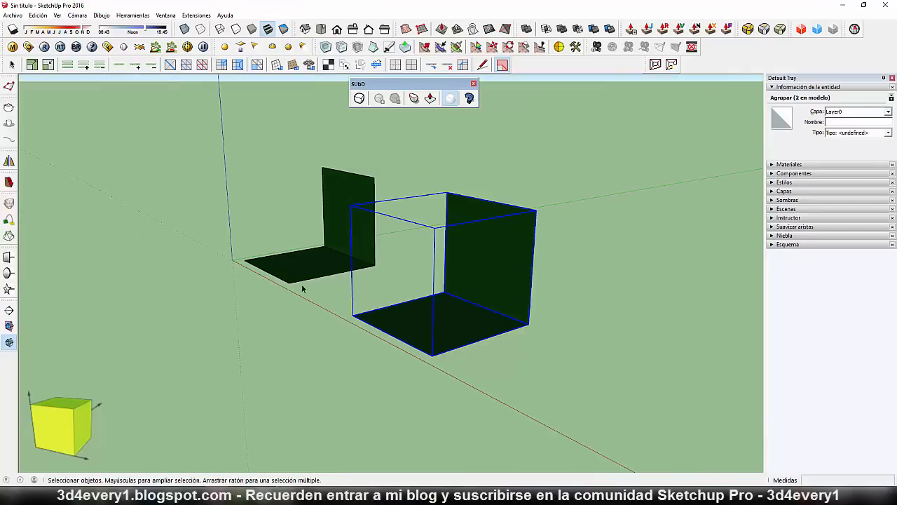
pyautogui.moveTo(423, 348); pyautogui.dragTo(486, 314, button='middle')
pyautogui.moveTo(501, 364); pyautogui.dragTo(476, 340, button='middle')
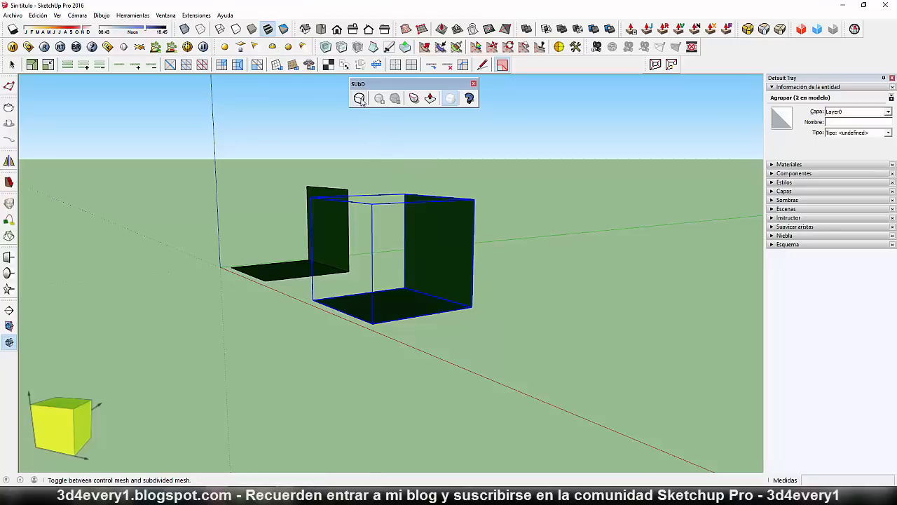
pyautogui.click(360, 99)
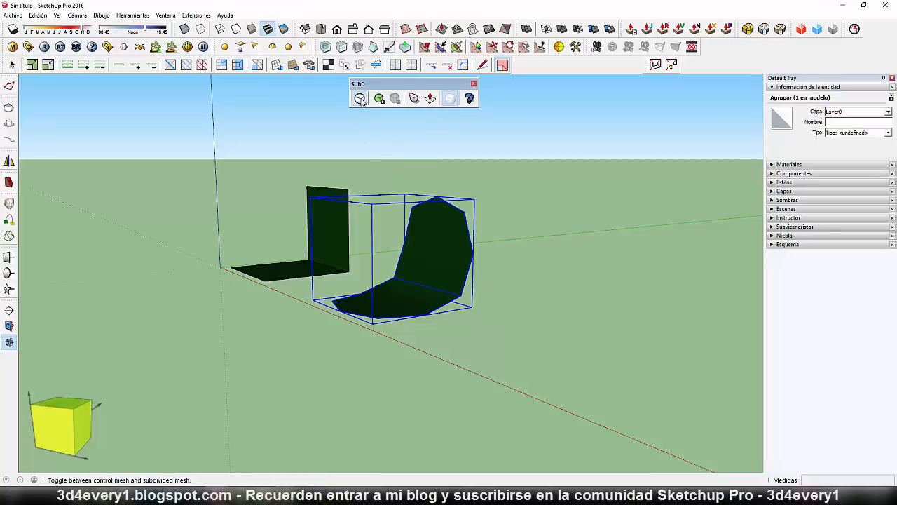
# Increase the copied group's subdivisions to the maximum level for a smooth outline.
pyautogui.moveTo(446, 330); pyautogui.dragTo(394, 288, button='middle')
pyautogui.scroll(5, 456, 249)
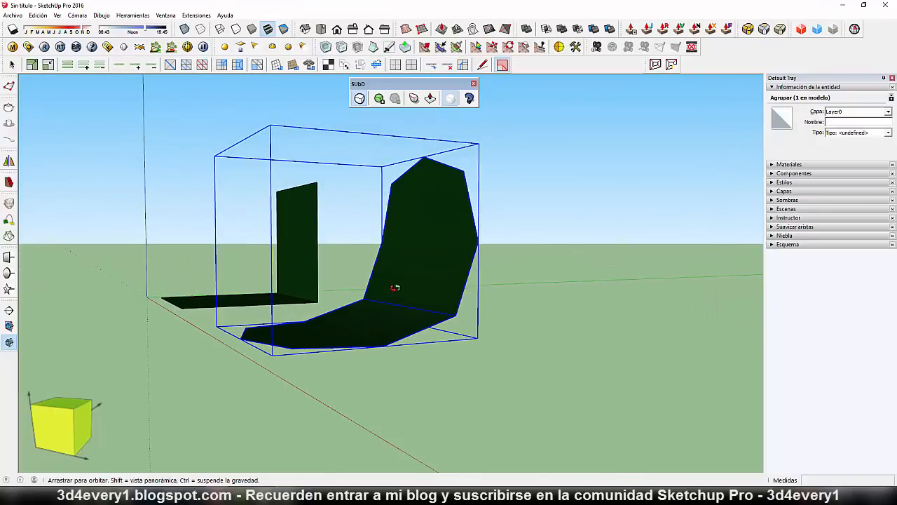
pyautogui.click(379, 98)
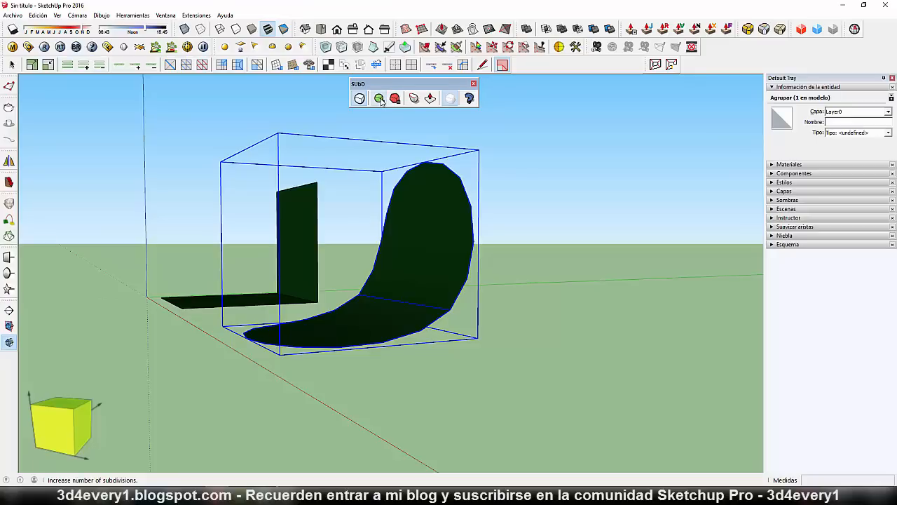
pyautogui.click(379, 99)
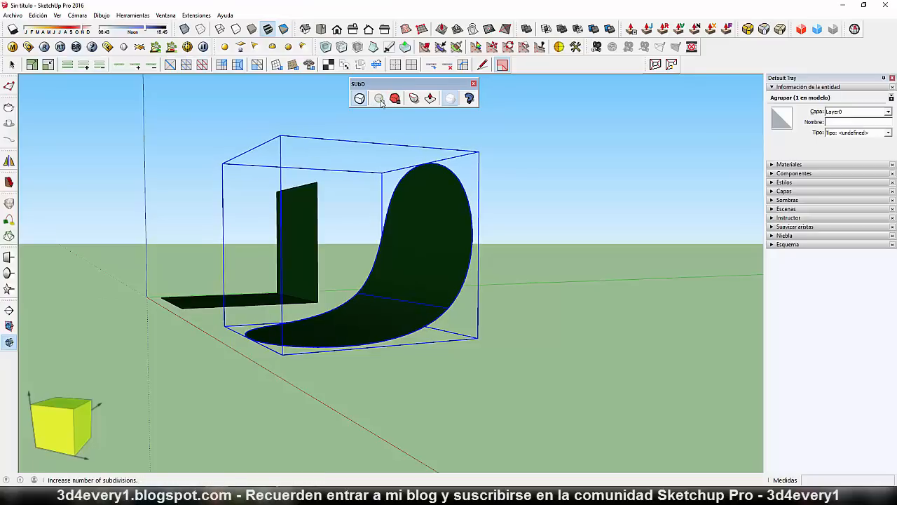
# Display the hidden geometry to examine the mesh edges of the subdivided copy.
pyautogui.moveTo(414, 304)
pyautogui.mouseDown(button='middle')
pyautogui.moveTo(428, 351)
pyautogui.moveTo(527, 324)
pyautogui.mouseUp(button='middle')
pyautogui.scroll(3, 505, 315)
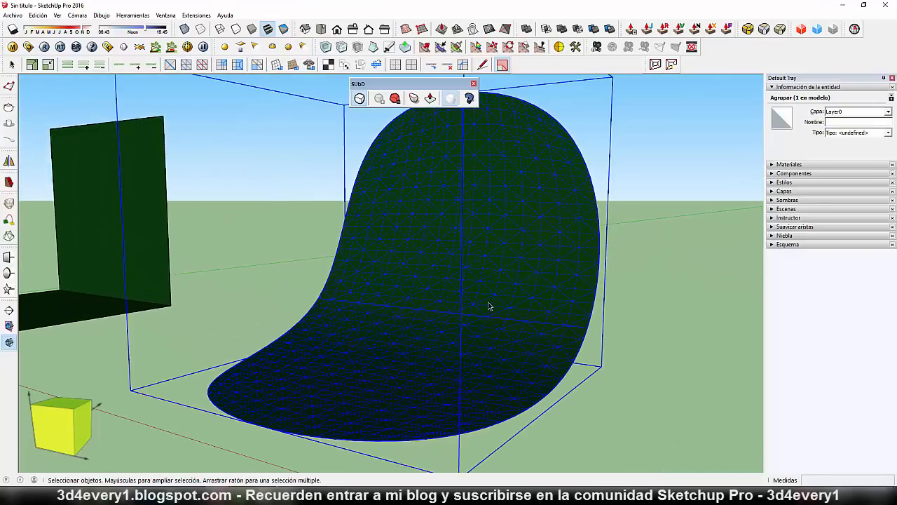
pyautogui.scroll(-4, 489, 306)
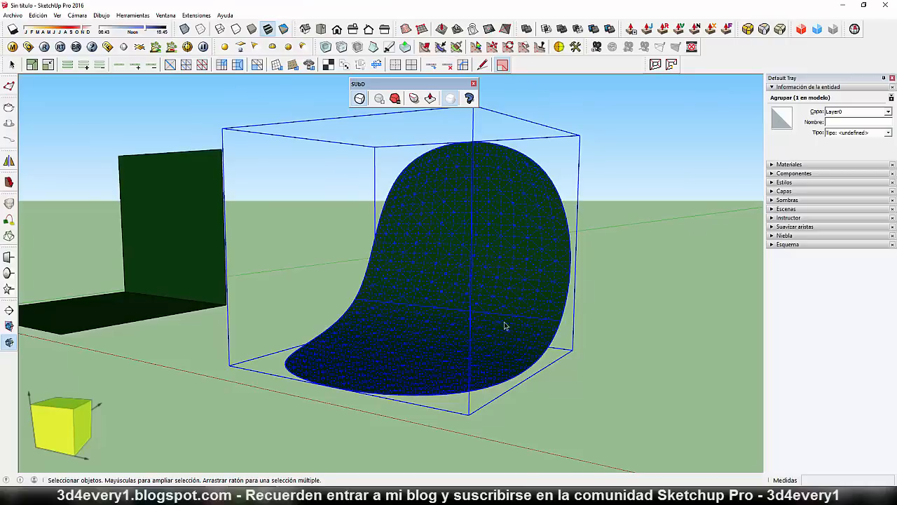
pyautogui.moveTo(502, 325); pyautogui.dragTo(436, 339, button='middle')
# Reduce the copy's subdivisions to the lowest level and raise them back to the maximum.
pyautogui.hotkey('ctrl', '-')
pyautogui.hotkey('ctrl', '-')
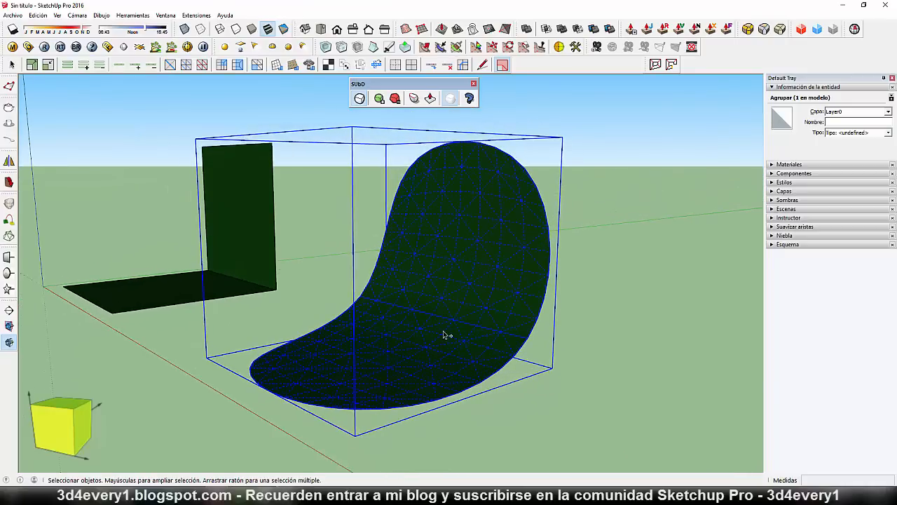
pyautogui.hotkey('ctrl', '-')
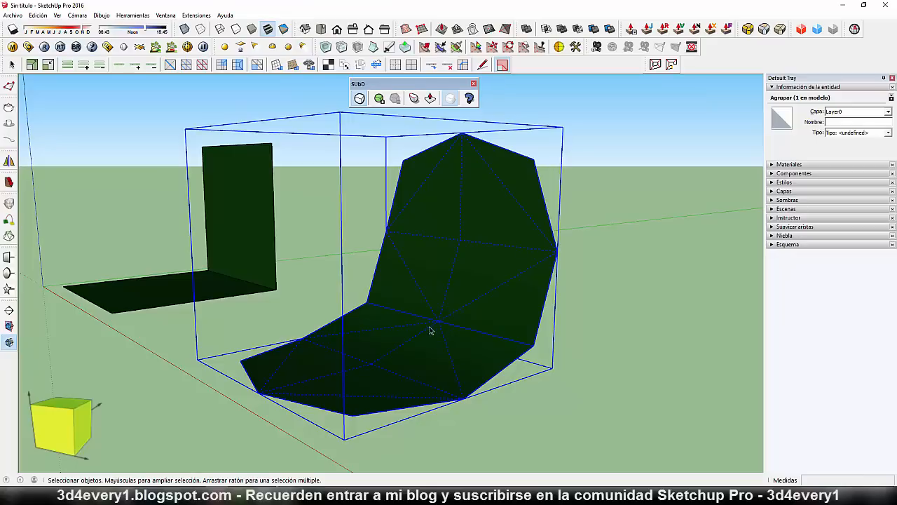
pyautogui.click(379, 98)
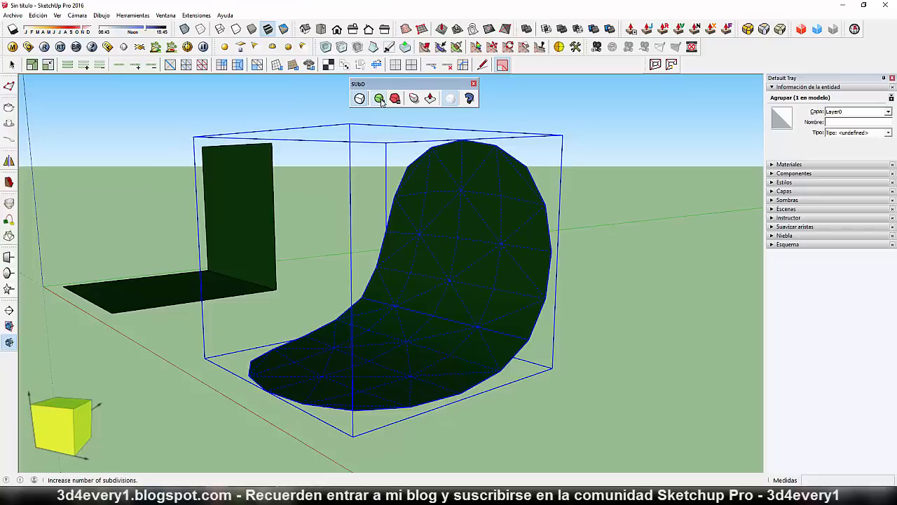
pyautogui.click(380, 99)
pyautogui.click(379, 99)
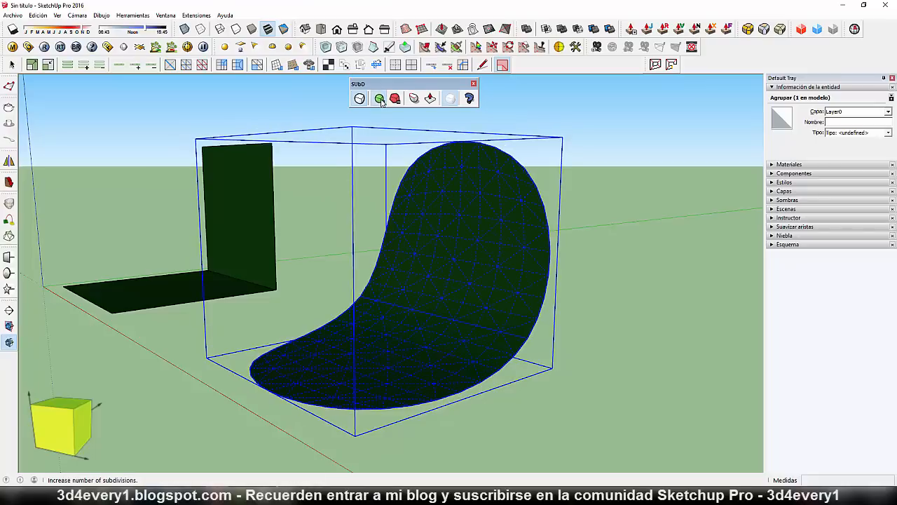
# Examine the smoothed copy beside the original L-shaped group from several angles.
pyautogui.moveTo(515, 356); pyautogui.dragTo(575, 364, button='middle')
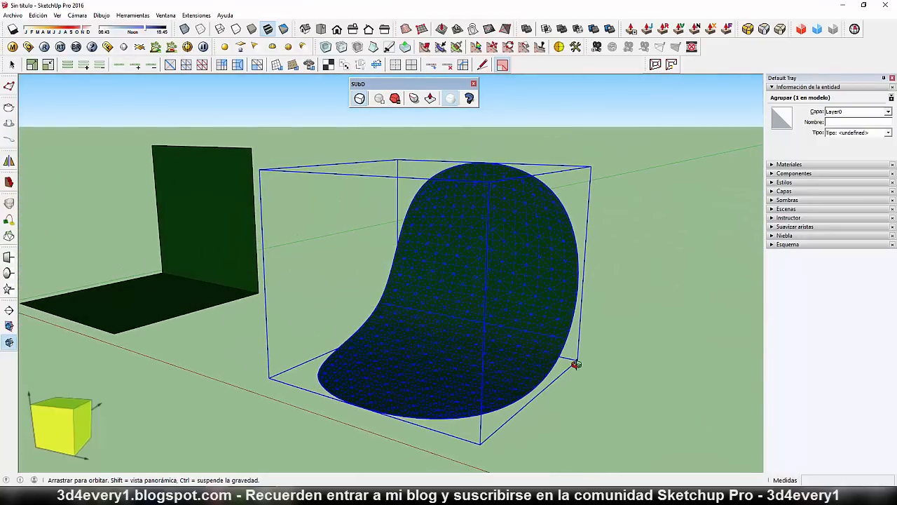
pyautogui.scroll(-5, 453, 305)
pyautogui.moveTo(497, 330); pyautogui.dragTo(406, 327, button='middle')
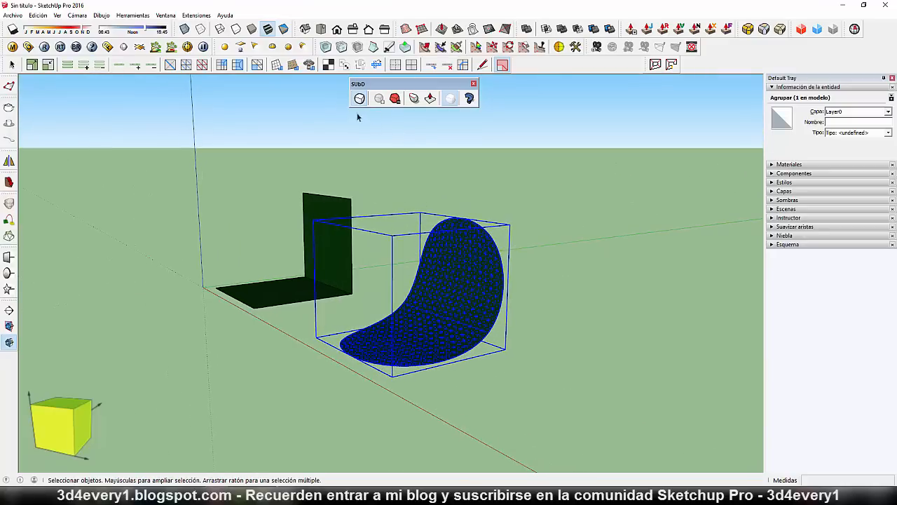
pyautogui.moveTo(514, 304); pyautogui.dragTo(427, 319, button='middle')
pyautogui.scroll(-2, 470, 300)
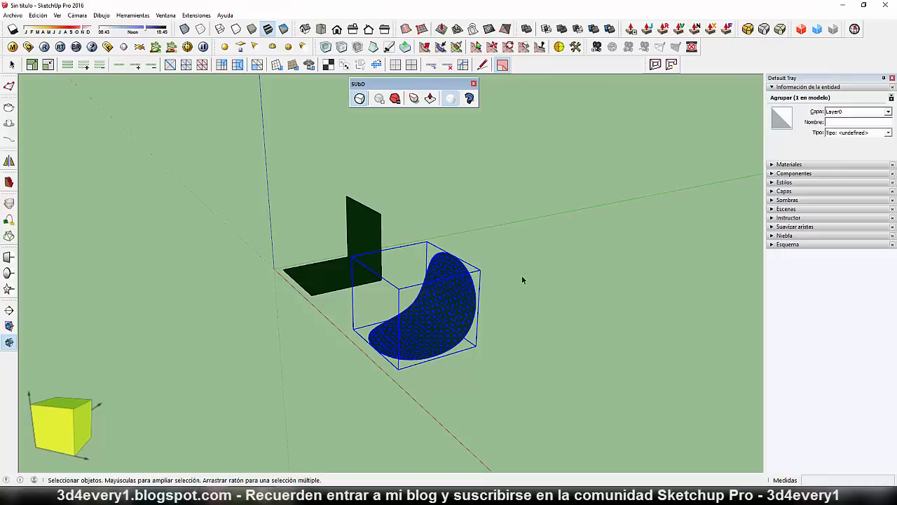
pyautogui.moveTo(524, 289)
pyautogui.mouseDown(button='middle')
pyautogui.moveTo(525, 262)
pyautogui.moveTo(530, 272)
pyautogui.mouseUp(button='middle')
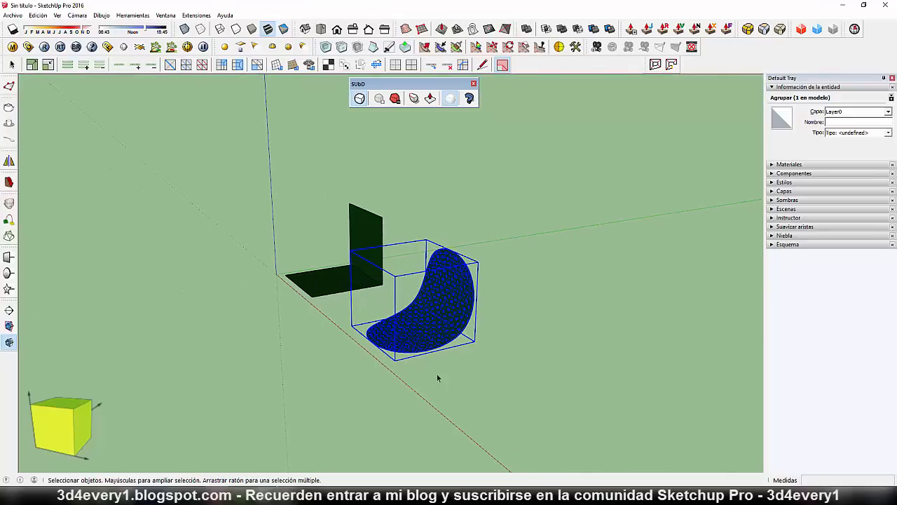
pyautogui.moveTo(437, 374); pyautogui.dragTo(494, 305, button='middle')
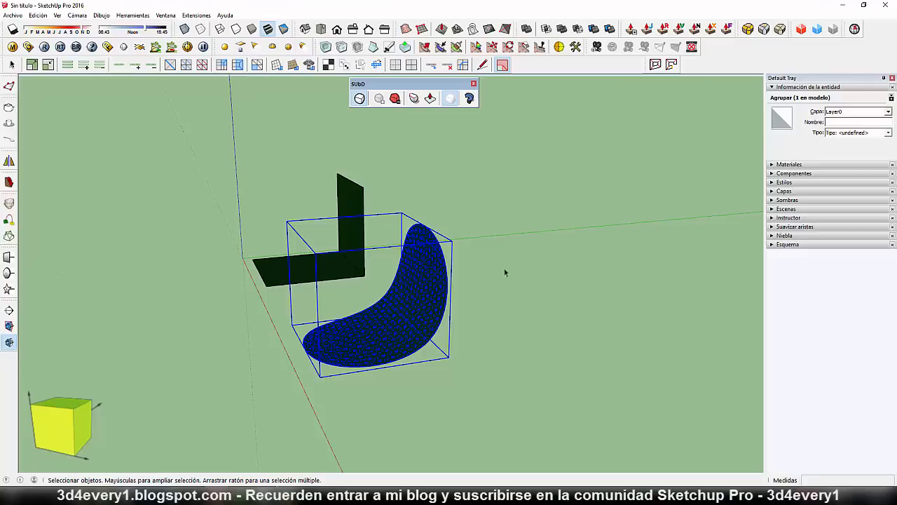
# Draw a rectangle about 5.10 by 4.63 m beside the green axis and extrude it upward about 4.74 m into a box.
pyautogui.press('r')
pyautogui.click(476, 217)
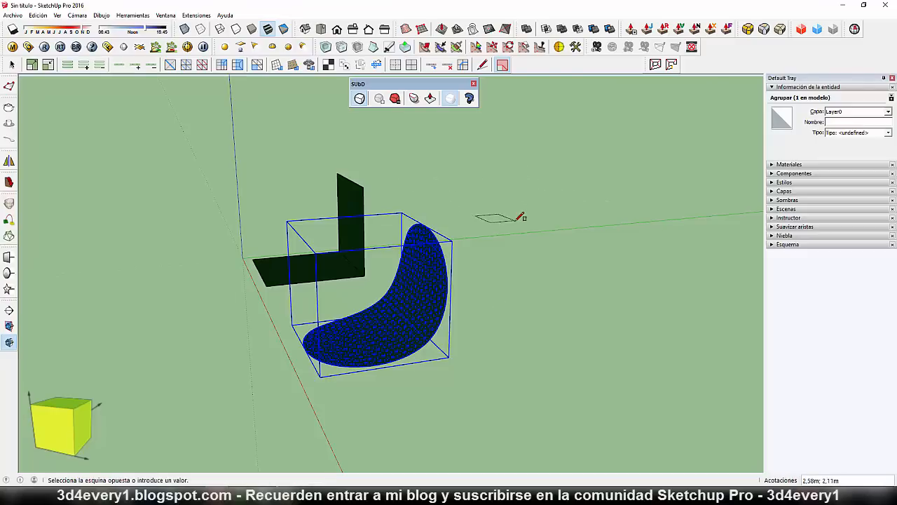
pyautogui.scroll(-1, 519, 219)
pyautogui.click(564, 222)
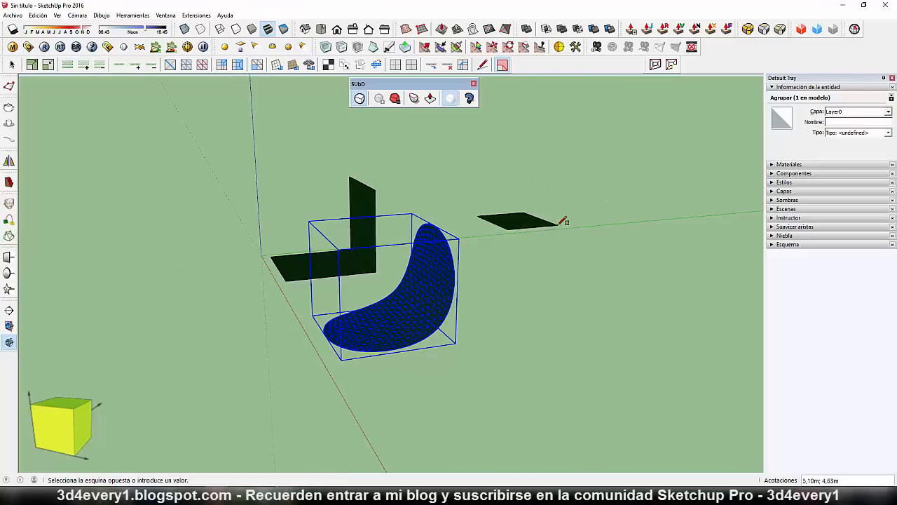
pyautogui.moveTo(557, 227); pyautogui.dragTo(476, 320, button='middle')
pyautogui.scroll(2, 488, 256)
pyautogui.press('p')
pyautogui.click(477, 274)
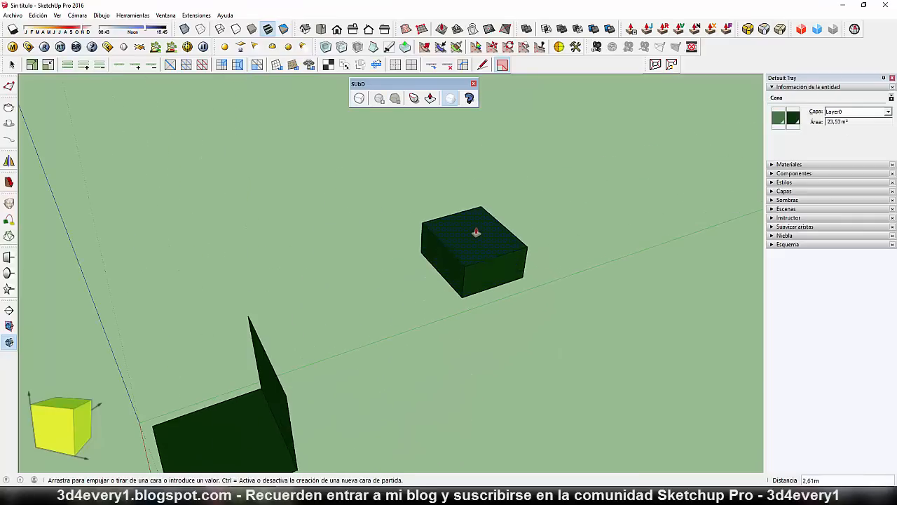
pyautogui.scroll(-3, 475, 230)
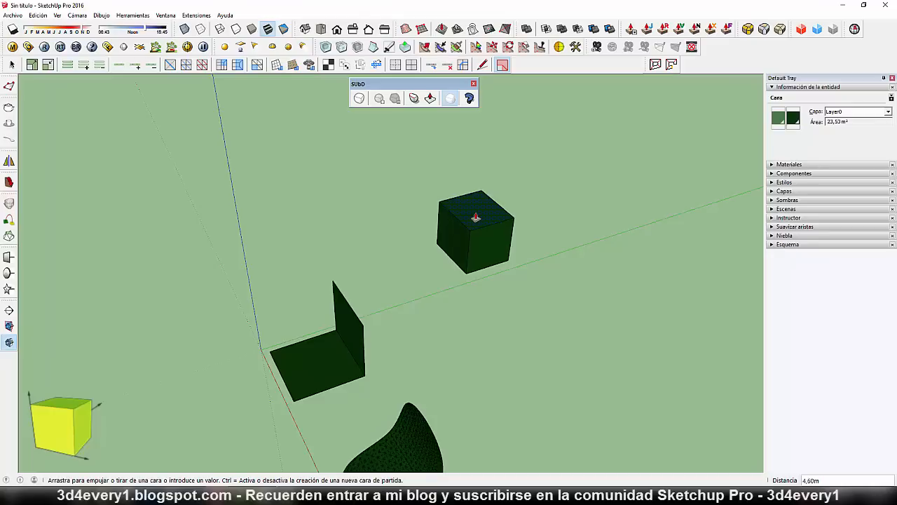
pyautogui.click(476, 216)
pyautogui.moveTo(501, 316); pyautogui.dragTo(519, 265, button='middle')
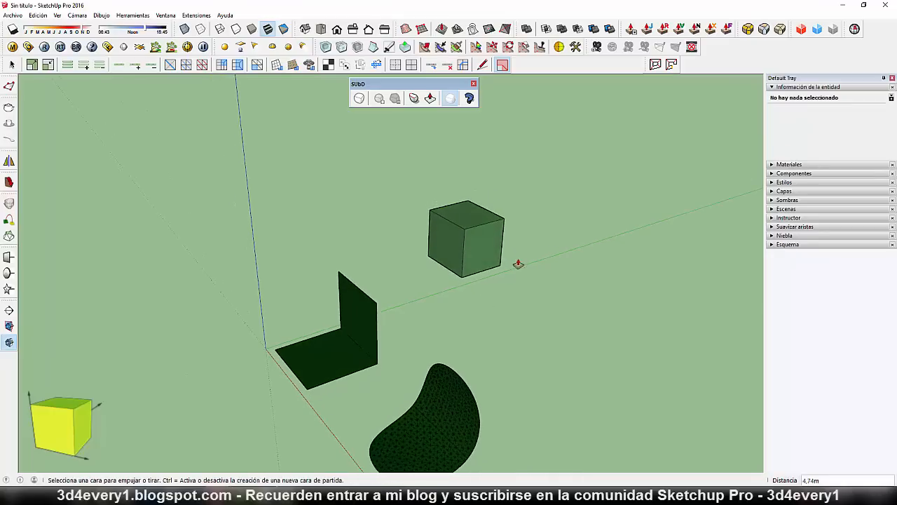
# Select all faces and edges of the new box and make them into a group.
pyautogui.press('space')
pyautogui.tripleClick(469, 219)
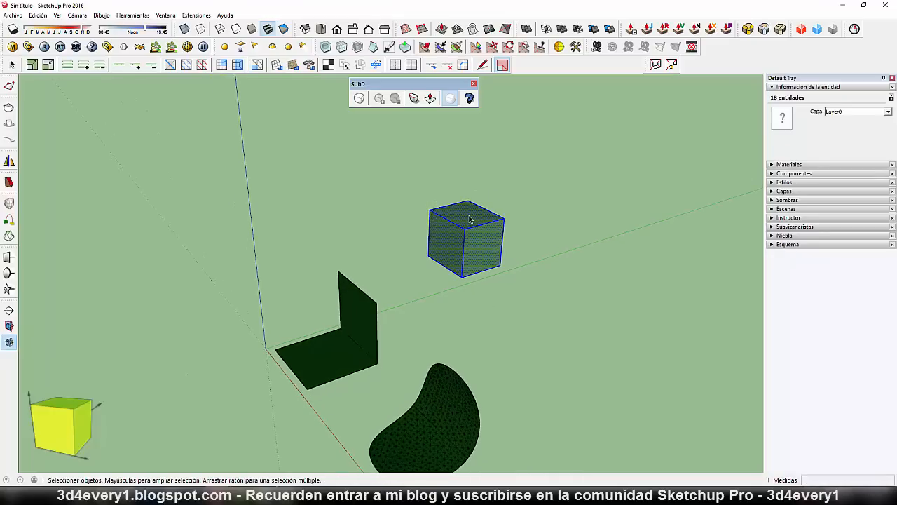
pyautogui.rightClick(470, 219)
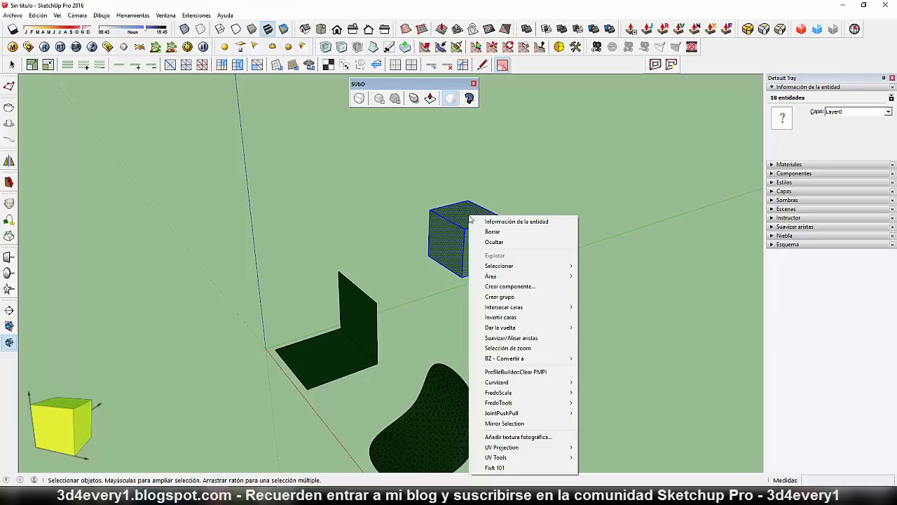
pyautogui.click(505, 298)
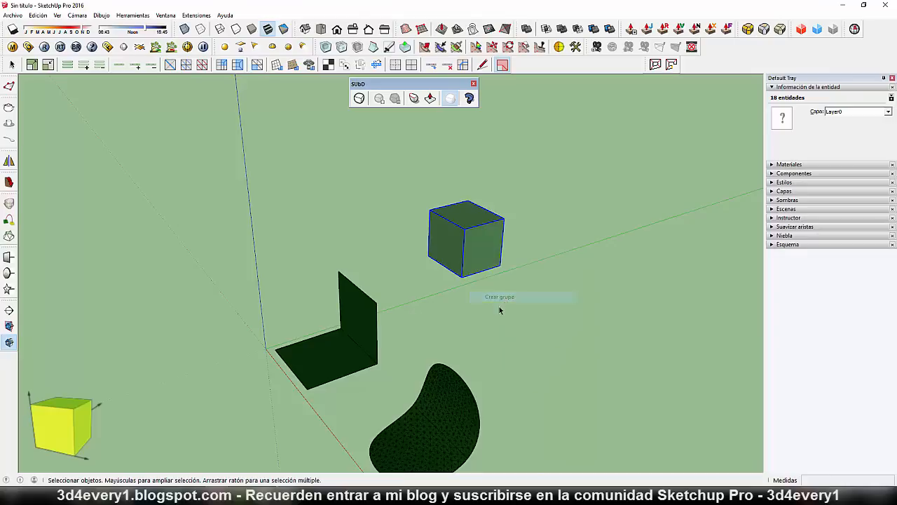
# Turn on SUbD subdivision for the box group and raise its subdivisions to the maximum level.
pyautogui.click(358, 98)
pyautogui.moveTo(366, 150); pyautogui.dragTo(531, 283, button='middle')
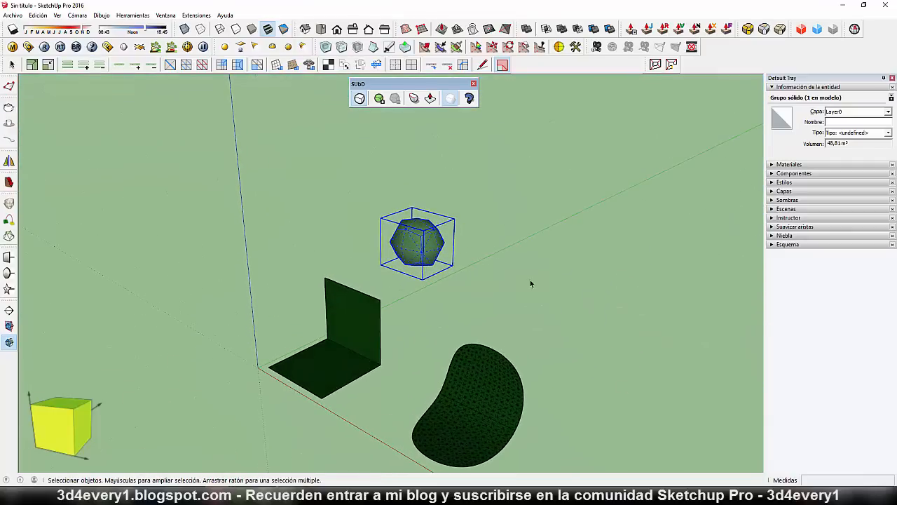
pyautogui.click(379, 99)
pyautogui.click(379, 99)
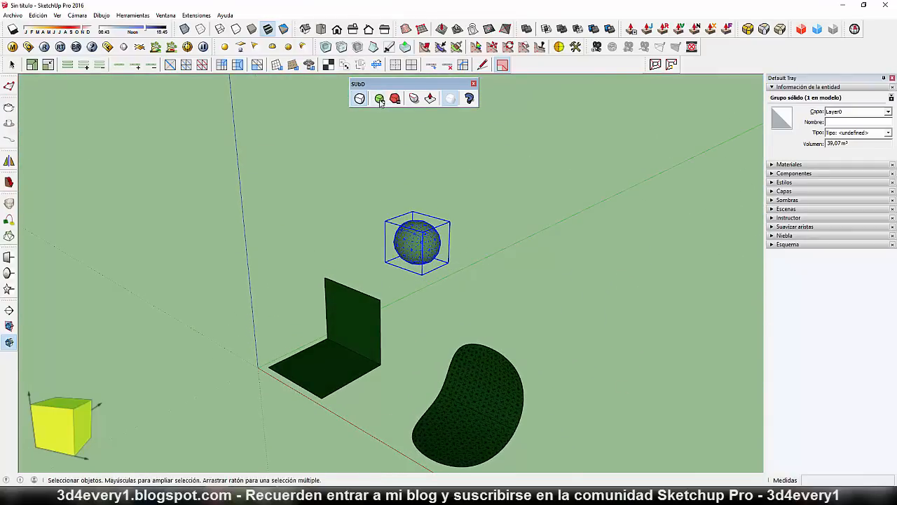
pyautogui.click(380, 101)
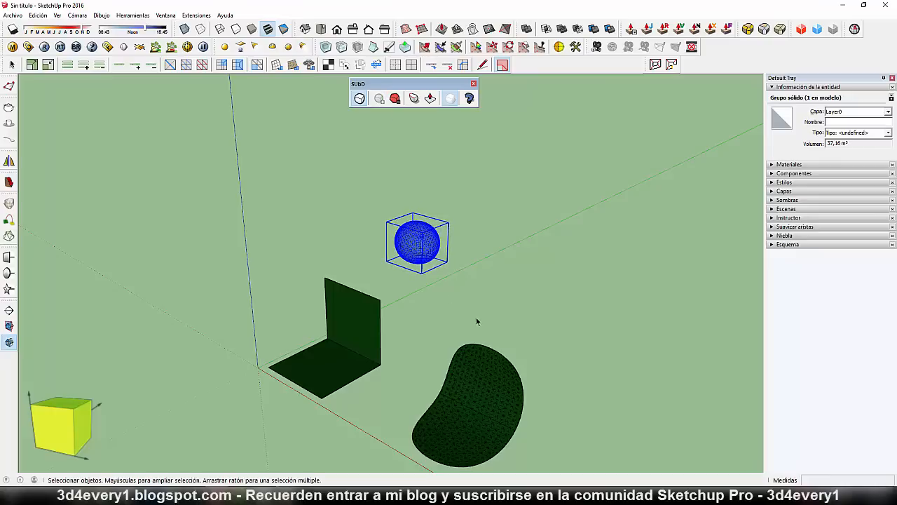
# Examine the mesh of the subdivided box group up close and from several angles.
pyautogui.moveTo(495, 319); pyautogui.dragTo(320, 332, button='middle')
pyautogui.scroll(3, 504, 242)
pyautogui.scroll(4, 504, 243)
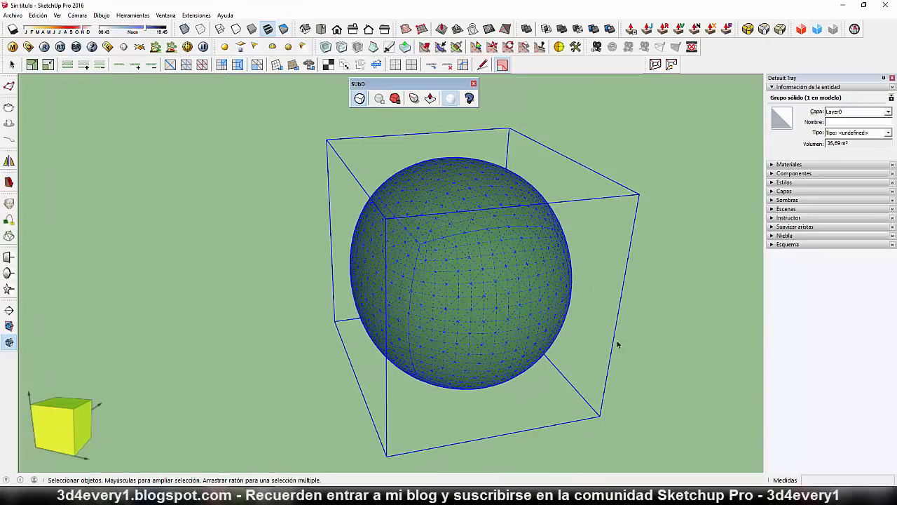
pyautogui.moveTo(617, 344); pyautogui.dragTo(633, 268, button='middle')
pyautogui.scroll(-3, 362, 222)
pyautogui.moveTo(281, 267); pyautogui.dragTo(553, 303, button='middle')
pyautogui.scroll(-2, 398, 316)
pyautogui.scroll(-3, 510, 285)
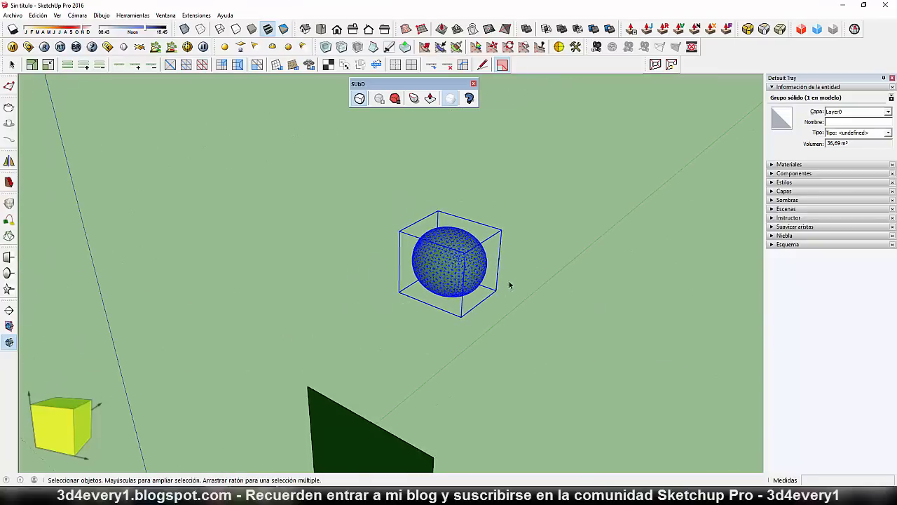
# Reselect the smoothed box group and reduce its subdivisions to the lowest level.
pyautogui.click(491, 328)
pyautogui.scroll(-1, 466, 239)
pyautogui.click(451, 265)
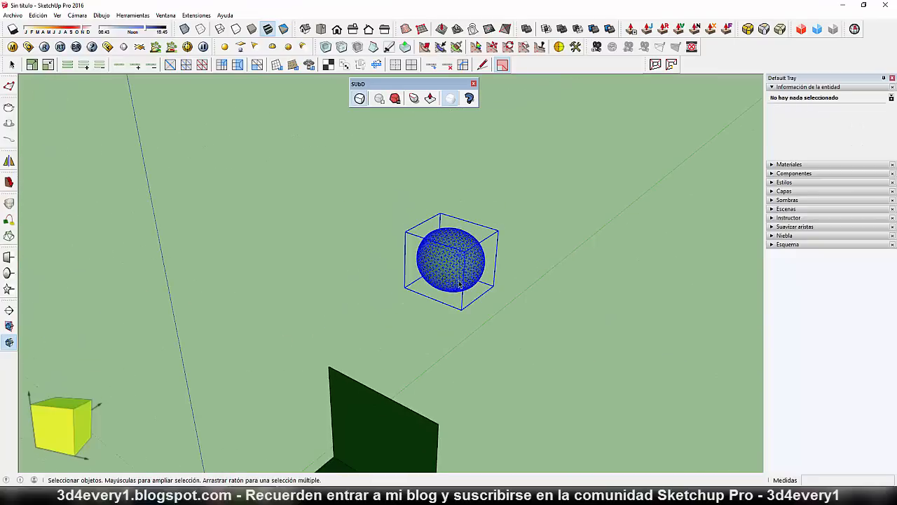
pyautogui.click(395, 98)
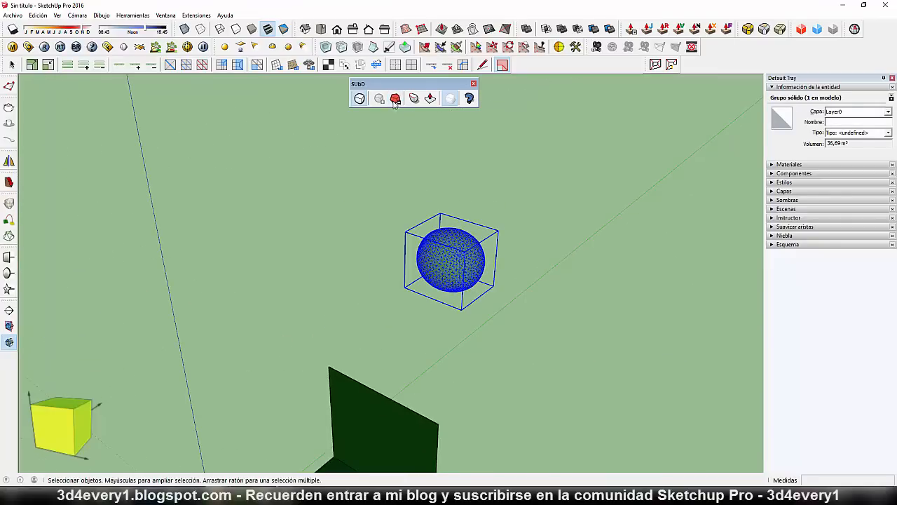
pyautogui.click(396, 100)
pyautogui.click(396, 100)
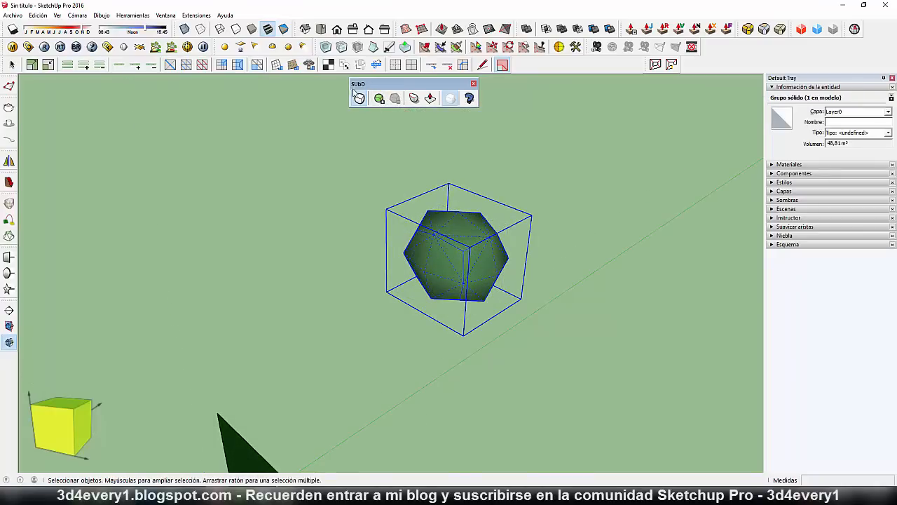
# Toggle the box group's subdivision off, on and off again to compare it with the plain box.
pyautogui.click(356, 94)
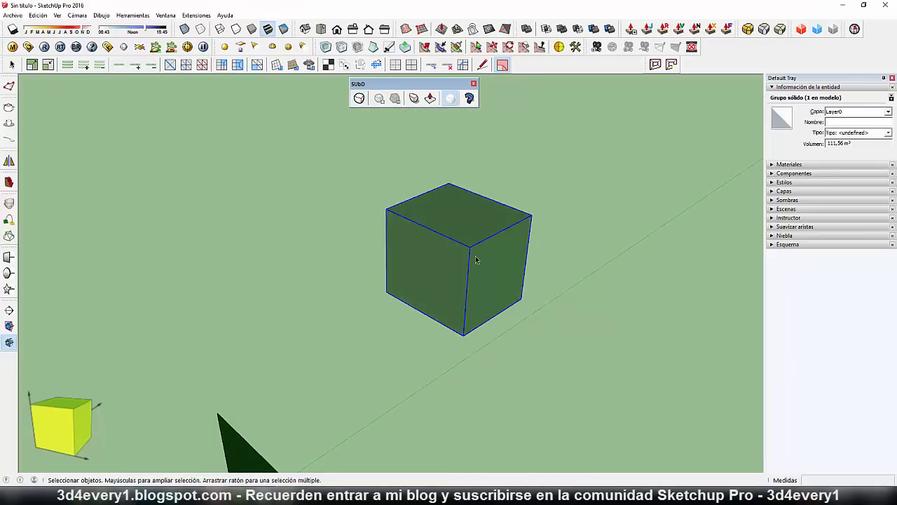
pyautogui.scroll(-1, 464, 237)
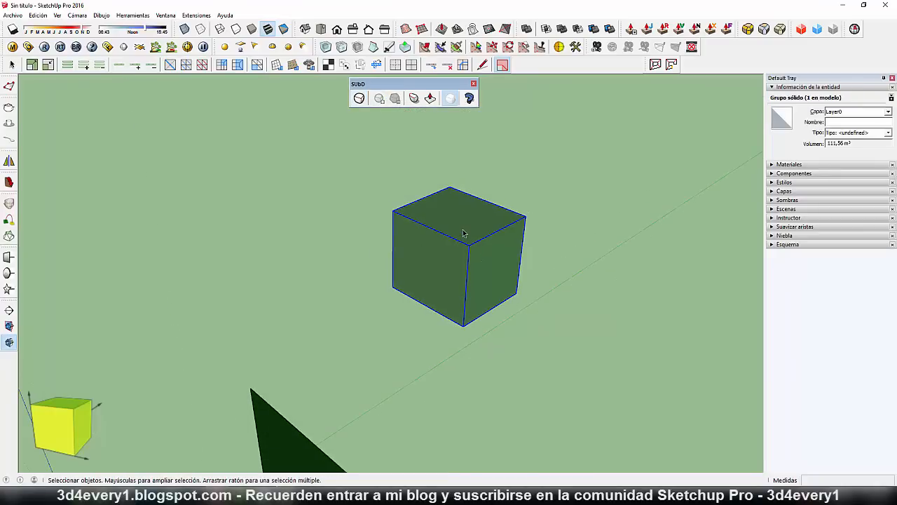
pyautogui.click(359, 98)
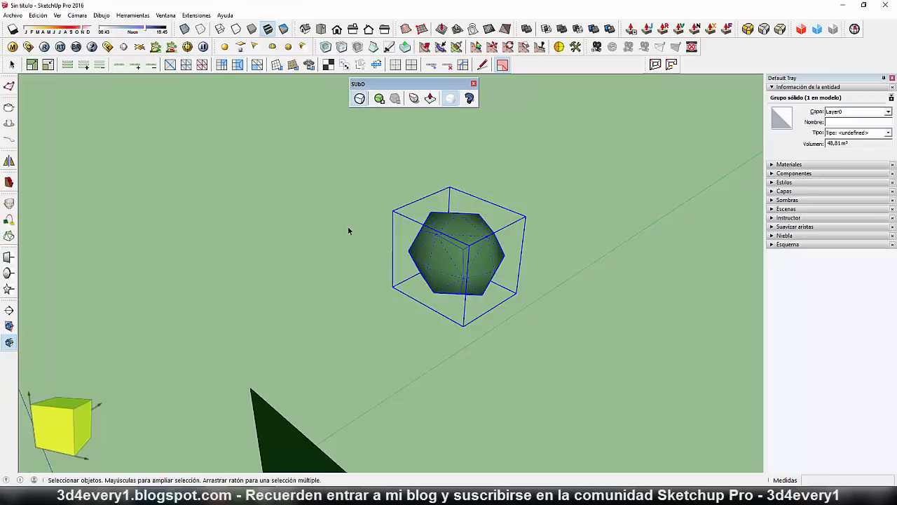
pyautogui.click(359, 98)
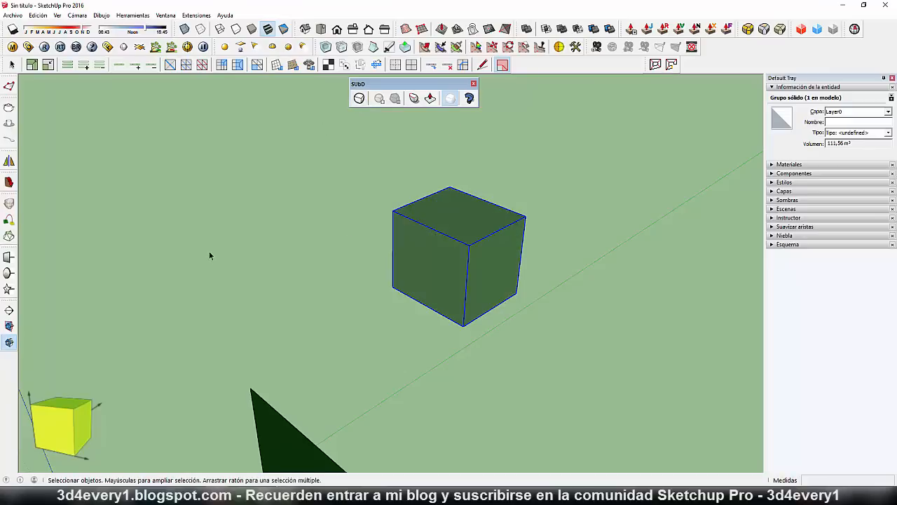
# Open the box group for editing and offset the outline of its side face facing along the red axis inward by about 0.87 m.
pyautogui.scroll(-2, 217, 245)
pyautogui.moveTo(266, 258); pyautogui.dragTo(297, 260, button='middle')
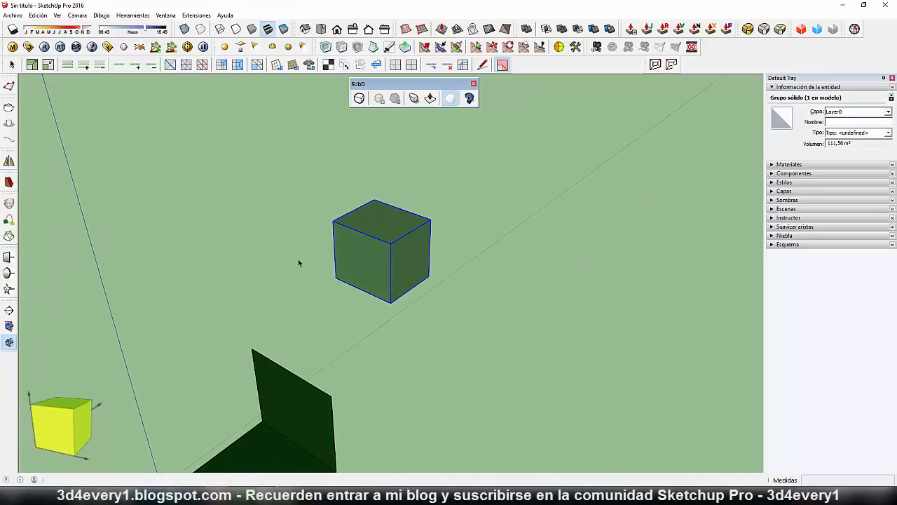
pyautogui.moveTo(374, 302); pyautogui.dragTo(340, 292, button='middle')
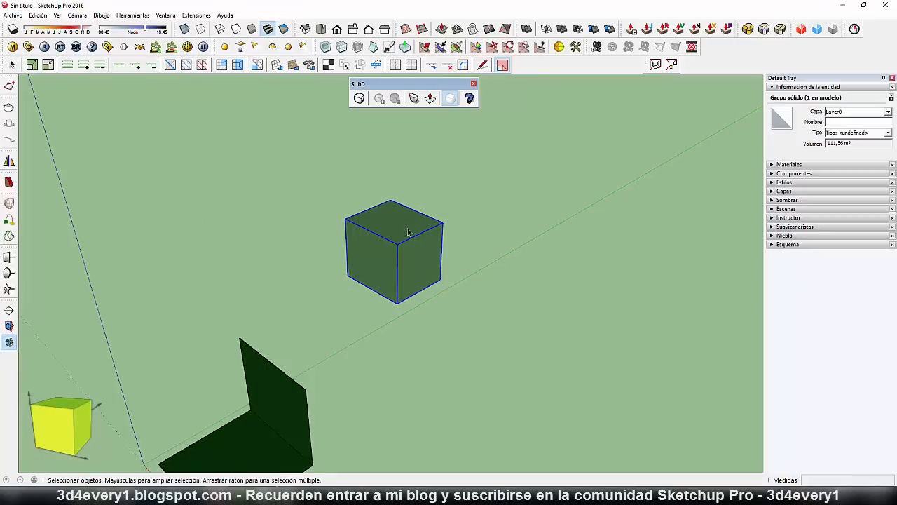
pyautogui.scroll(2, 420, 270)
pyautogui.doubleClick(412, 262)
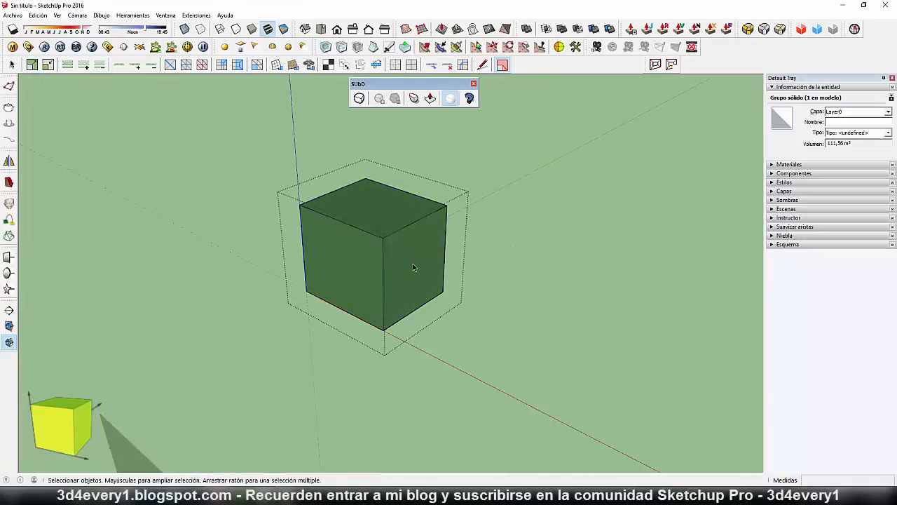
pyautogui.click(417, 284)
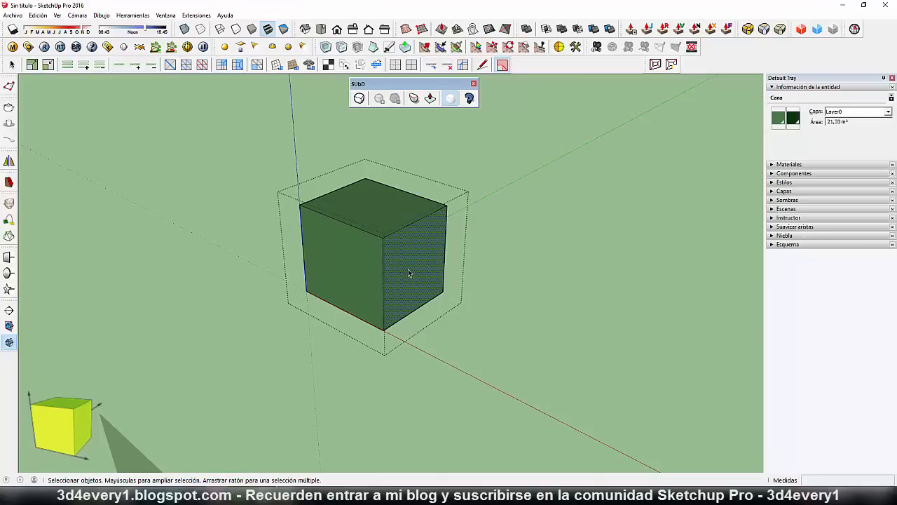
pyautogui.press('f')
pyautogui.click(424, 250)
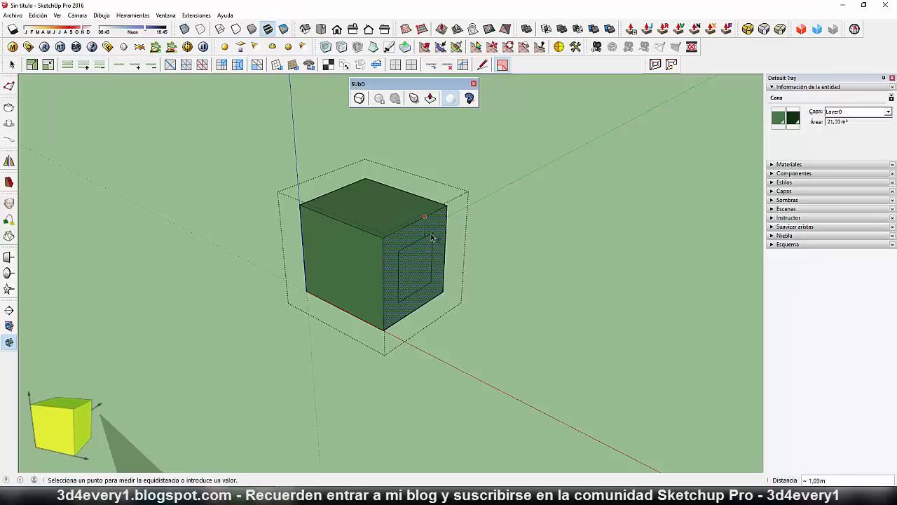
pyautogui.click(434, 236)
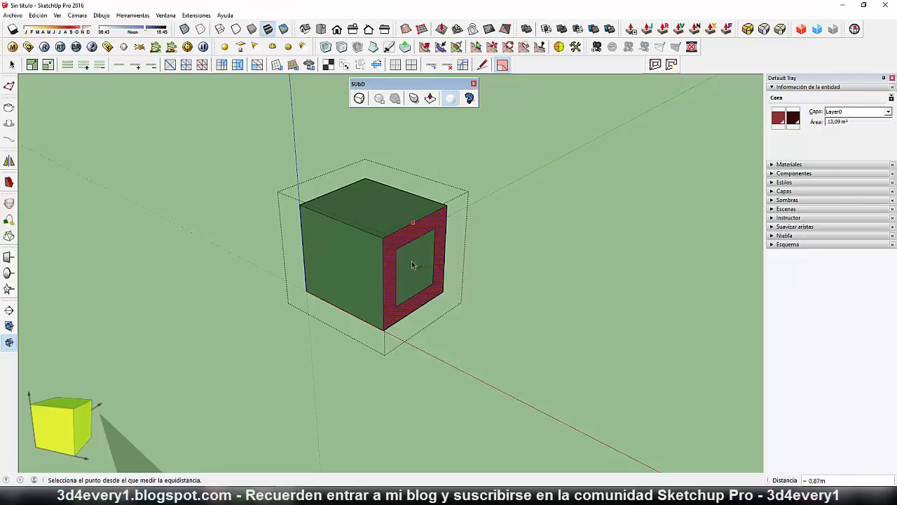
# Extrude the inner rectangle of the offset face outward by about 3.09 m.
pyautogui.press('p')
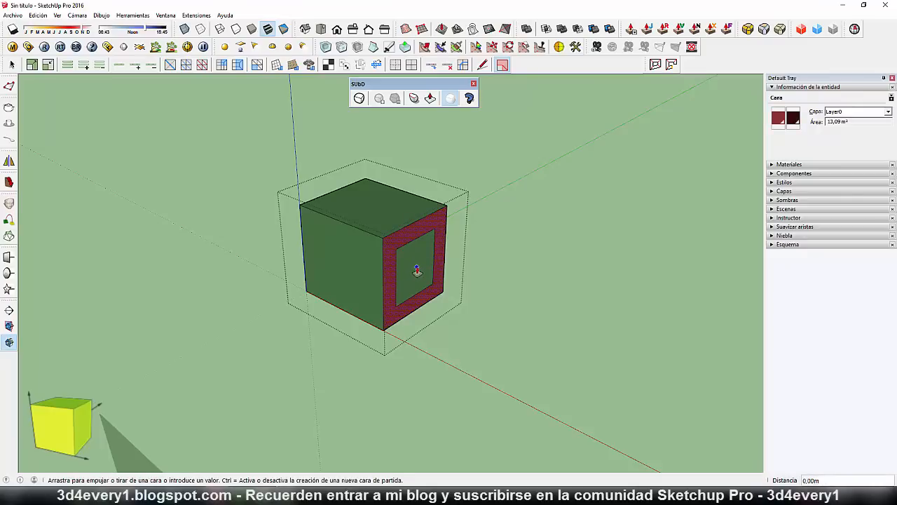
pyautogui.press('space')
pyautogui.click(418, 270)
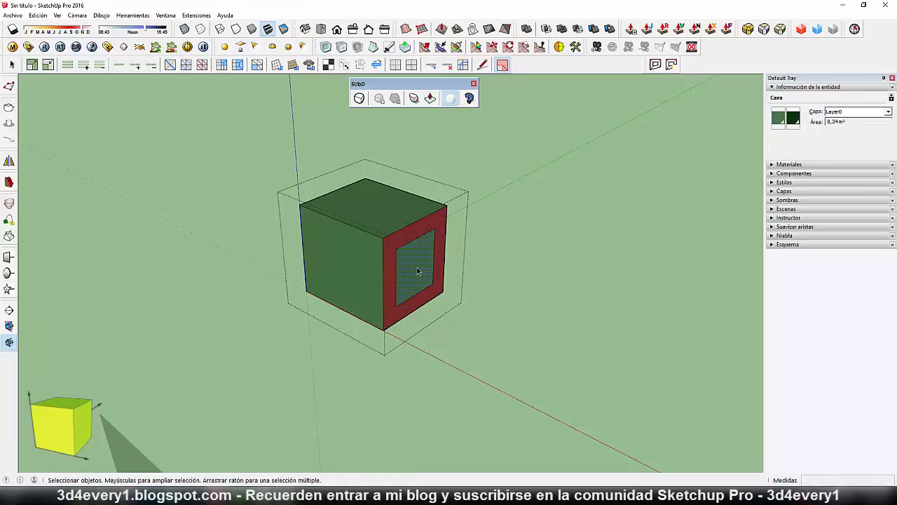
pyautogui.press('p')
pyautogui.click(418, 272)
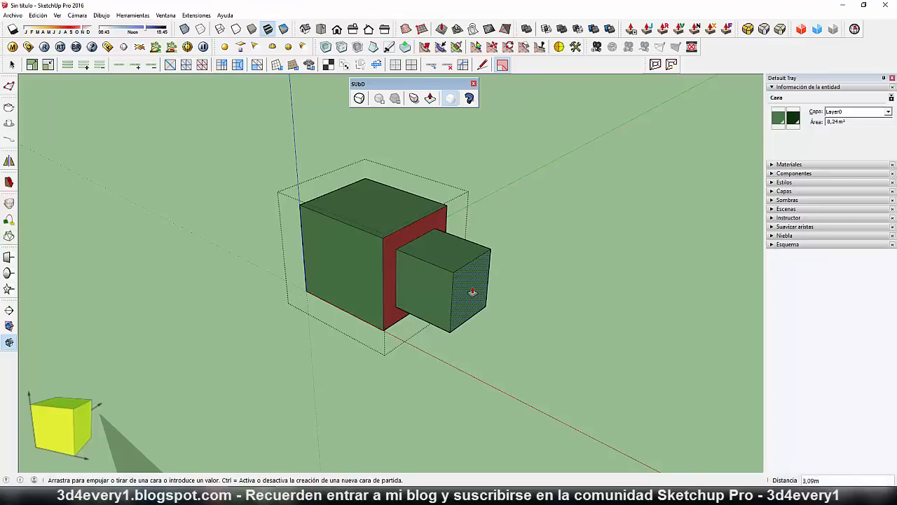
pyautogui.click(471, 292)
# Offset the end face of the extrusion outward and extrude the resulting frame about 3.28 m along the same direction.
pyautogui.press('f')
pyautogui.click(472, 293)
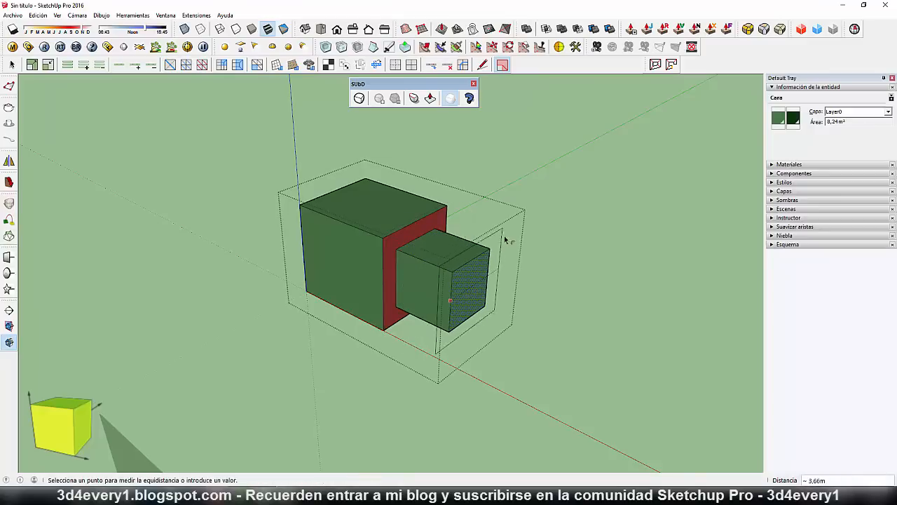
pyautogui.click(503, 250)
pyautogui.press('p')
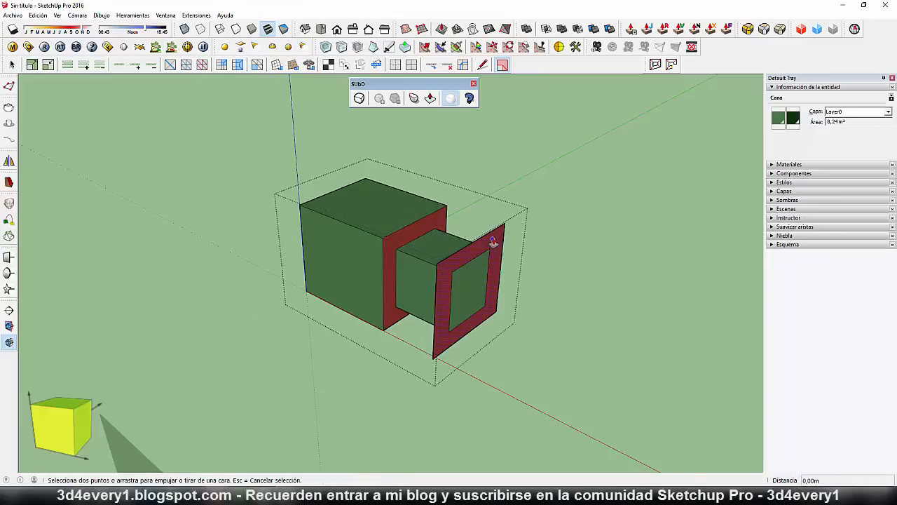
pyautogui.click(492, 238)
pyautogui.click(552, 274)
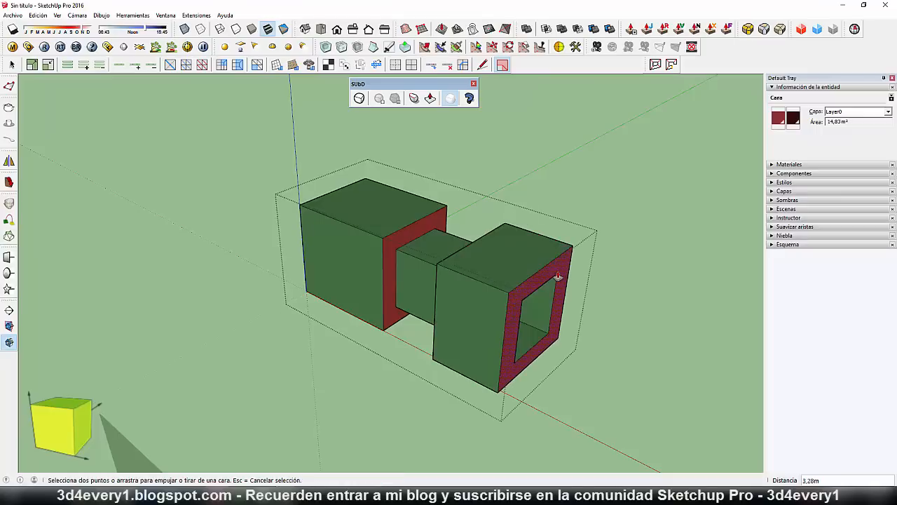
# Close the opening in the frame's end with a line along its lower edge, and erase the inner outline to leave one face.
pyautogui.moveTo(553, 275); pyautogui.dragTo(480, 344, button='middle')
pyautogui.press('l')
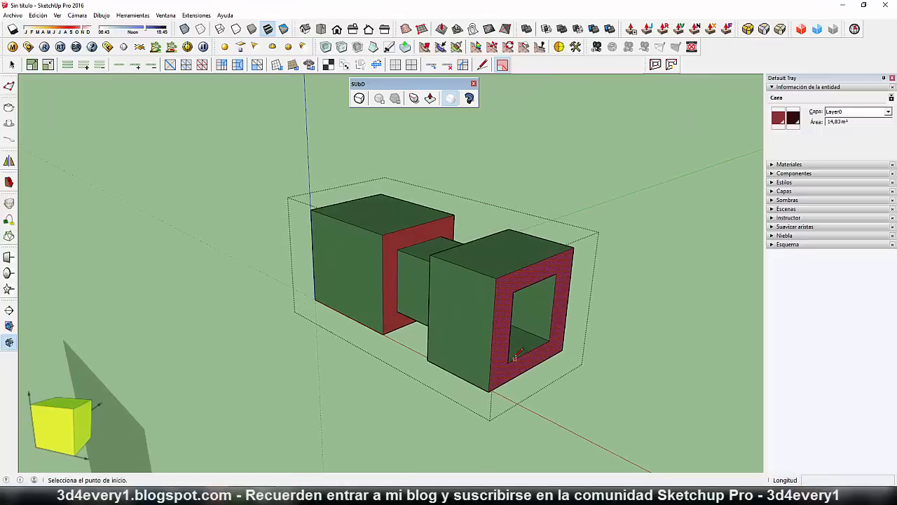
pyautogui.click(508, 362)
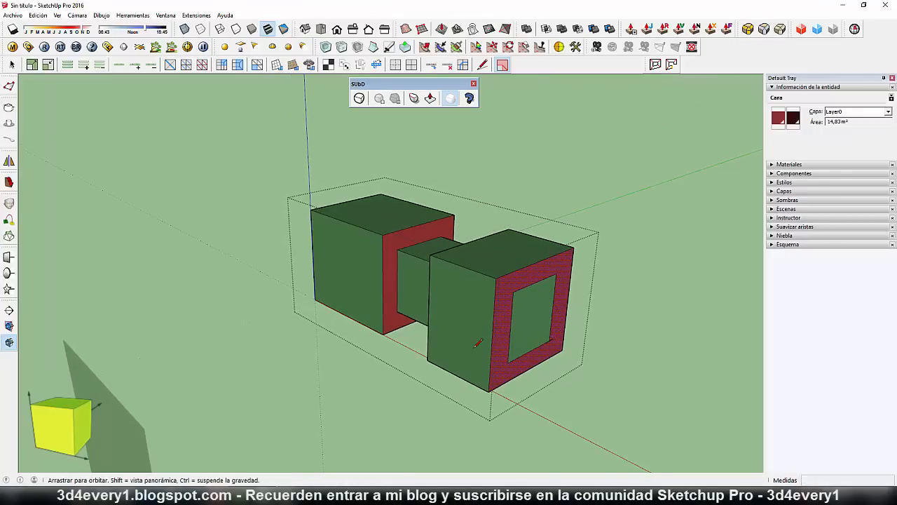
pyautogui.scroll(4, 551, 340)
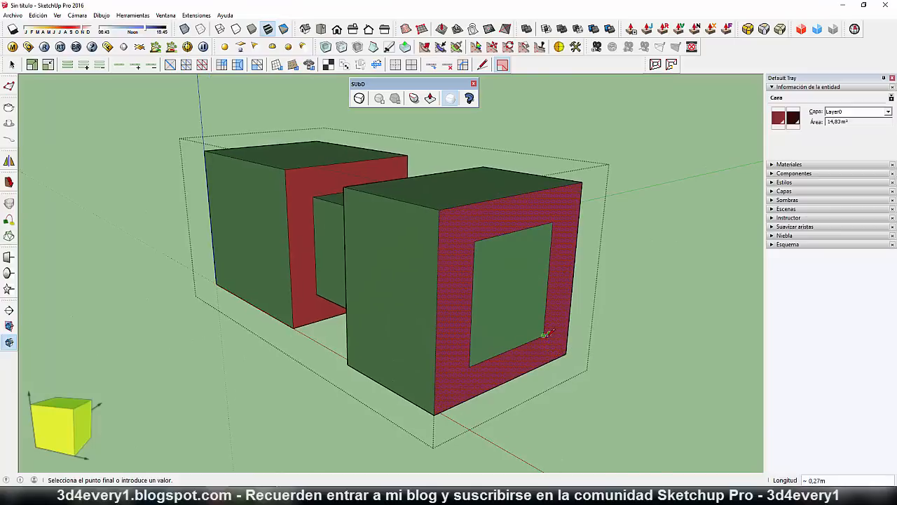
pyautogui.press('e')
pyautogui.scroll(-4, 537, 319)
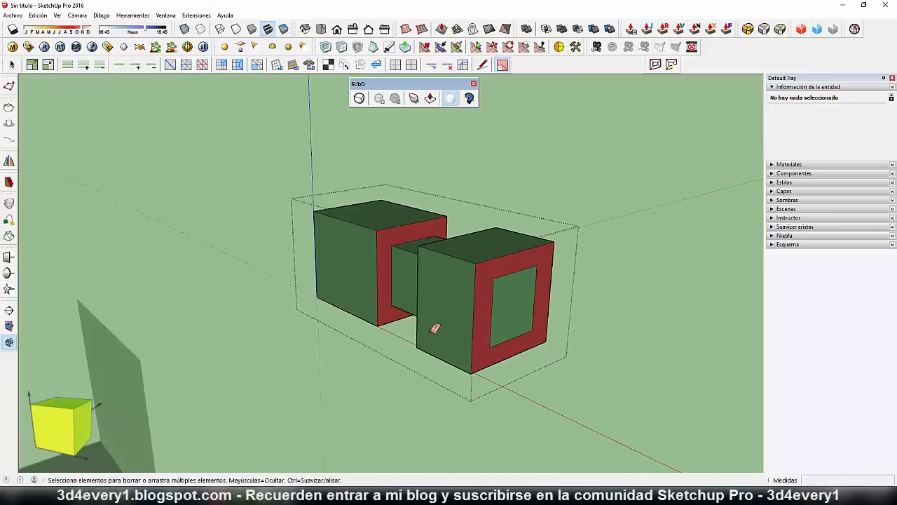
pyautogui.moveTo(434, 327)
pyautogui.mouseDown(button='middle')
pyautogui.moveTo(495, 346)
pyautogui.moveTo(468, 370)
pyautogui.moveTo(453, 355)
pyautogui.moveTo(483, 336)
pyautogui.mouseUp(button='middle')
pyautogui.moveTo(488, 331)
pyautogui.mouseDown()
pyautogui.moveTo(504, 267)
pyautogui.moveTo(541, 262)
pyautogui.moveTo(535, 314)
pyautogui.moveTo(502, 320)
pyautogui.mouseUp()
# Finish editing inside the group and select the whole dumbbell-shaped group.
pyautogui.moveTo(408, 314)
pyautogui.mouseDown(button='middle')
pyautogui.moveTo(392, 337)
pyautogui.moveTo(434, 256)
pyautogui.moveTo(426, 334)
pyautogui.moveTo(701, 314)
pyautogui.moveTo(389, 270)
pyautogui.mouseUp(button='middle')
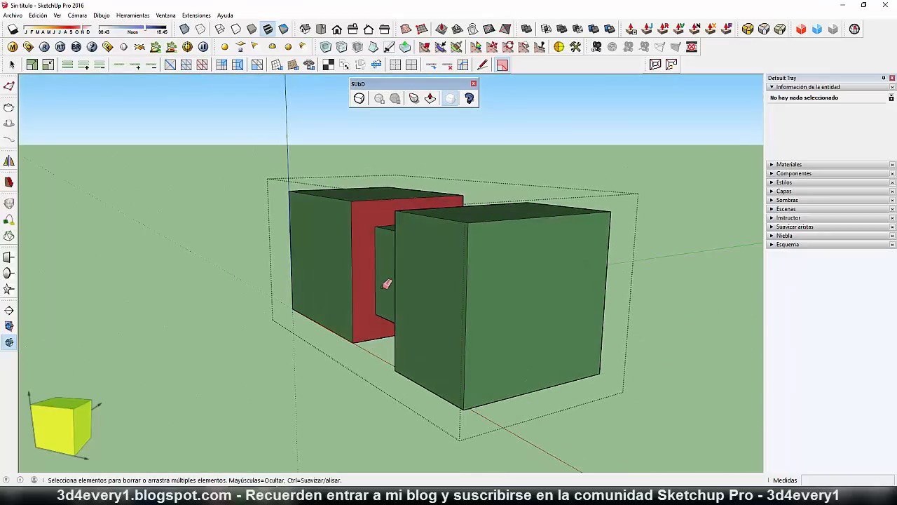
pyautogui.scroll(-3, 386, 284)
pyautogui.moveTo(382, 314)
pyautogui.mouseDown(button='middle')
pyautogui.moveTo(465, 319)
pyautogui.moveTo(455, 347)
pyautogui.mouseUp(button='middle')
pyautogui.scroll(-2, 455, 347)
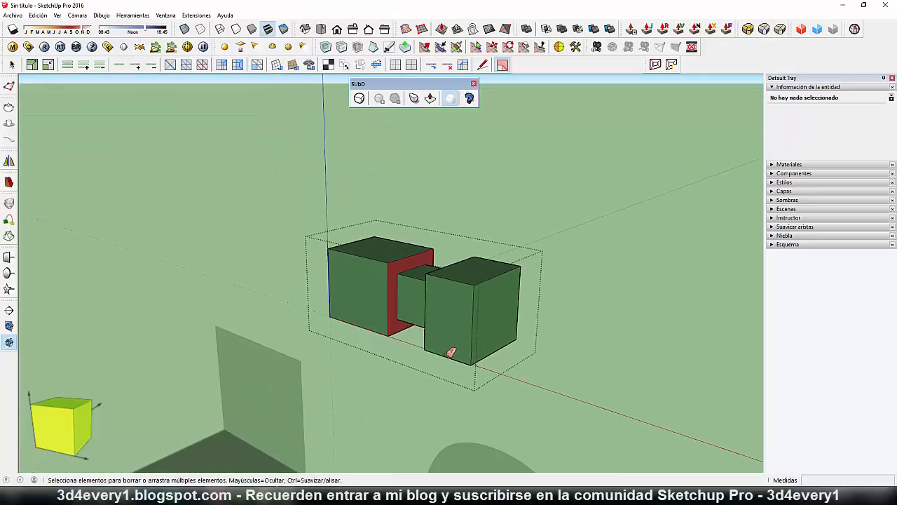
pyautogui.press('space')
pyautogui.moveTo(498, 378); pyautogui.dragTo(381, 320, button='middle')
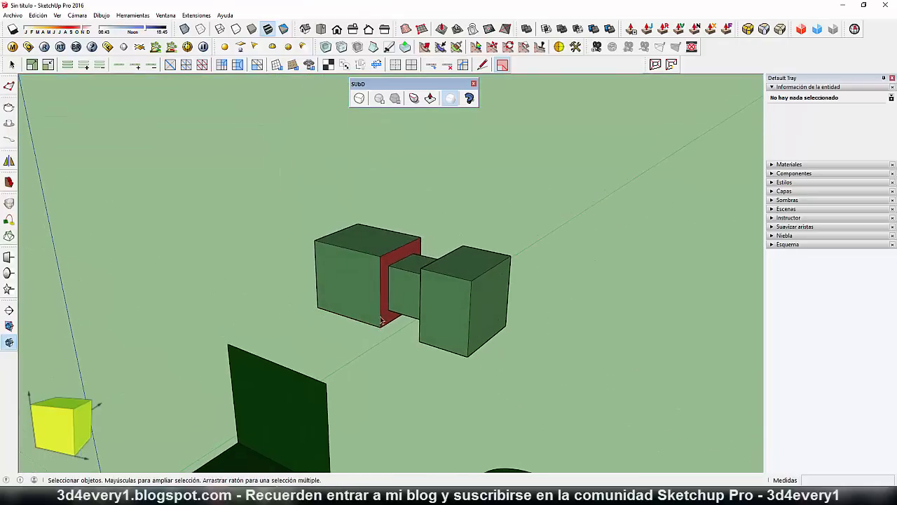
pyautogui.click(370, 256)
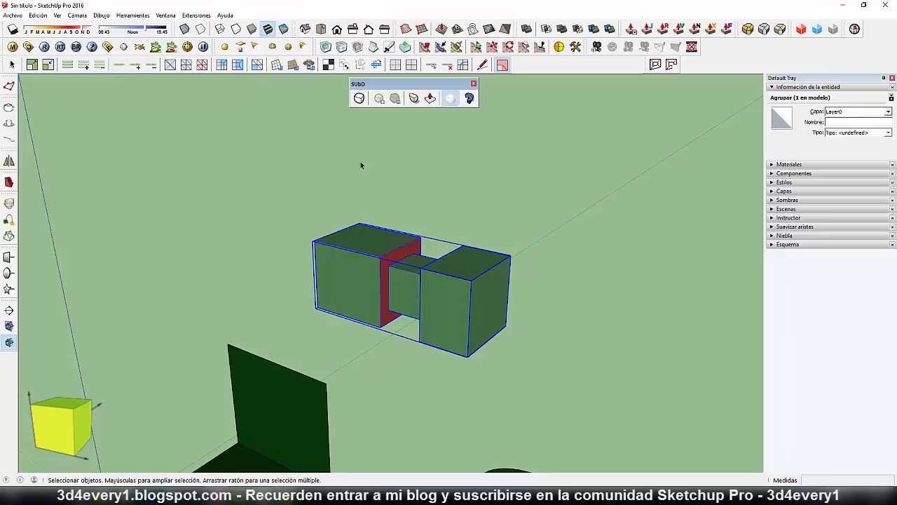
# Try to subdivide the dumbbell-shaped group and agree to the automatic removal of its internal faces.
pyautogui.click(358, 98)
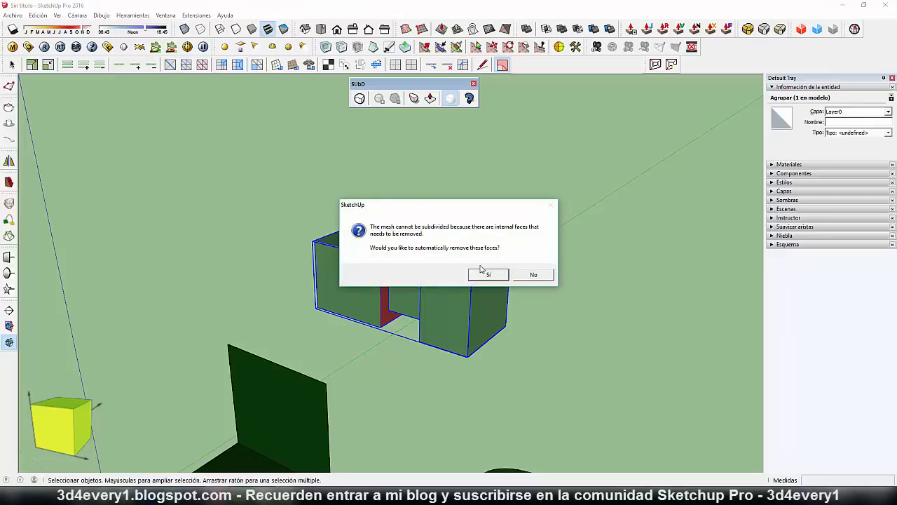
pyautogui.moveTo(456, 207); pyautogui.dragTo(421, 130)
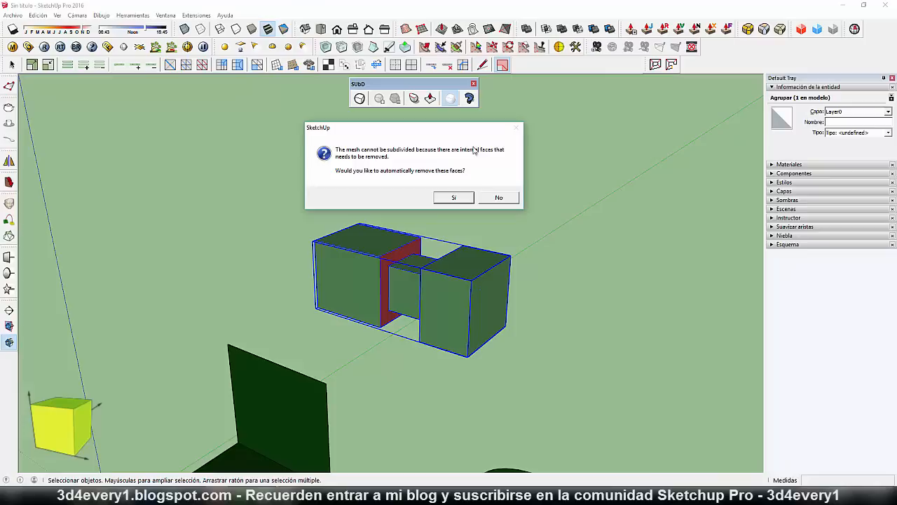
pyautogui.click(456, 199)
# Open the dumbbell group and split the red ring-shaped face around the narrow neck into quads with SplitDonut.
pyautogui.moveTo(538, 361); pyautogui.dragTo(404, 313, button='middle')
pyautogui.scroll(4, 460, 338)
pyautogui.doubleClick(353, 221)
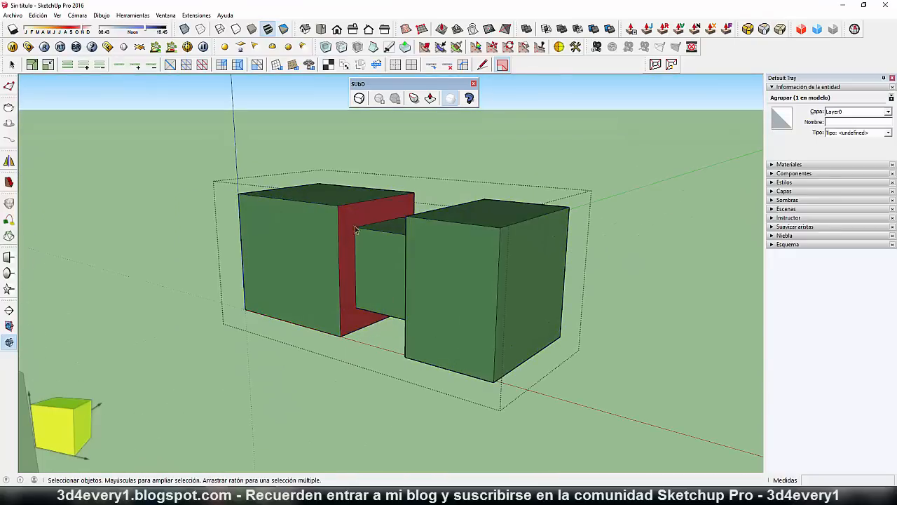
pyautogui.click(355, 222)
pyautogui.click(655, 62)
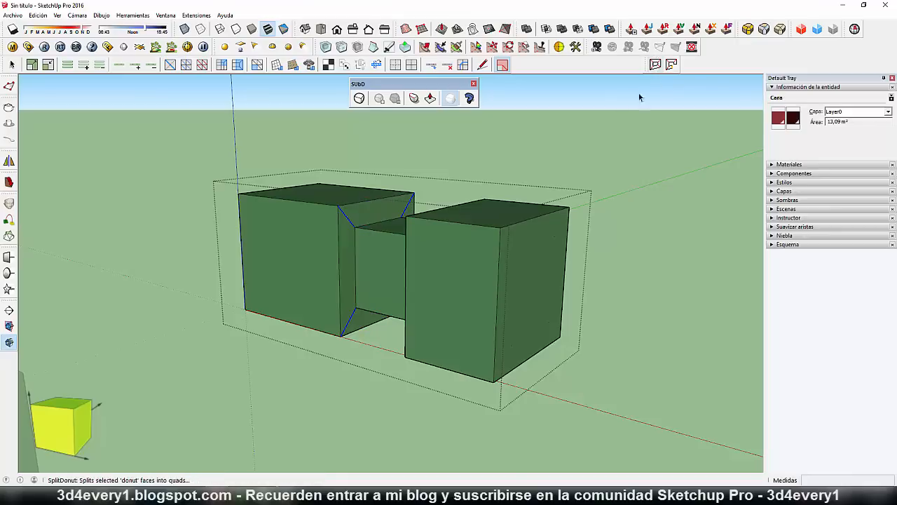
# Split the opposite ring-shaped face, on the other block facing the neck, into quads with SplitDonut.
pyautogui.moveTo(308, 305); pyautogui.dragTo(721, 297, button='middle')
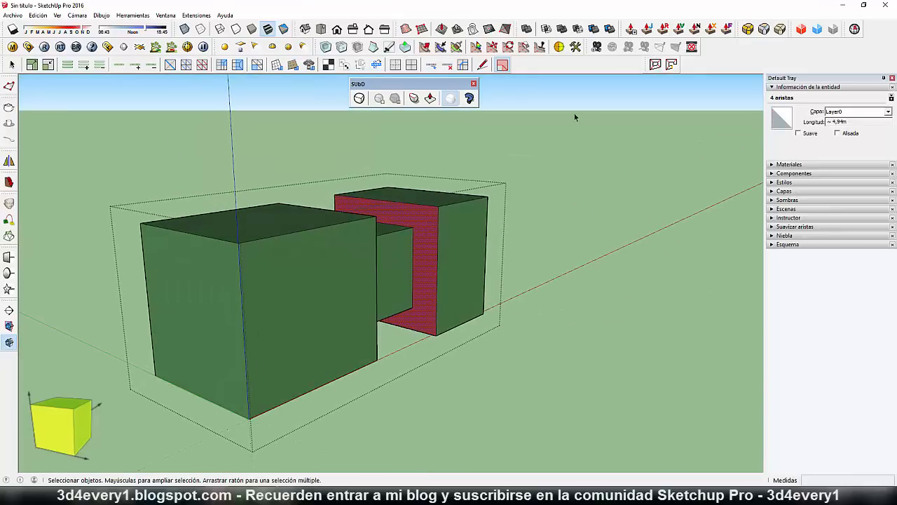
pyautogui.click(655, 64)
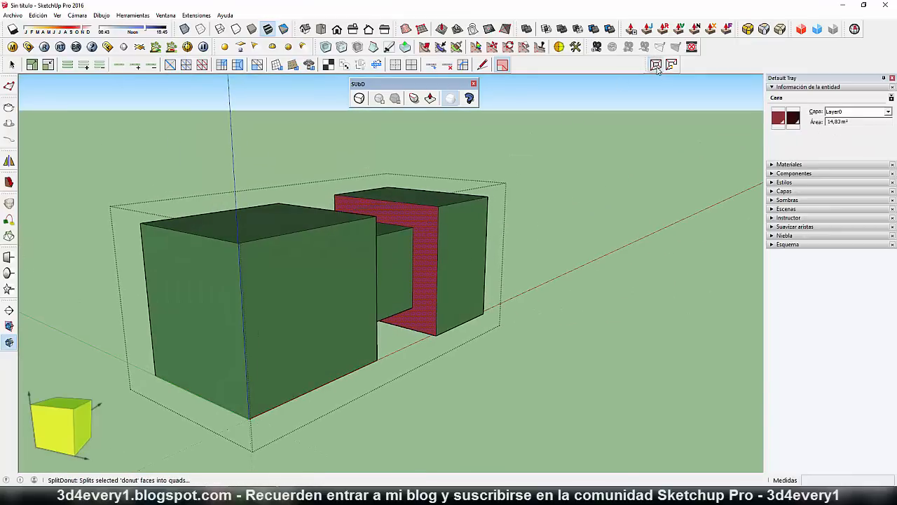
pyautogui.click(575, 298)
# Finish editing the dumbbell group, select it as a whole and subdivide it into a smooth mesh.
pyautogui.moveTo(571, 299); pyautogui.dragTo(379, 321, button='middle')
pyautogui.scroll(-2, 286, 313)
pyautogui.click(410, 292)
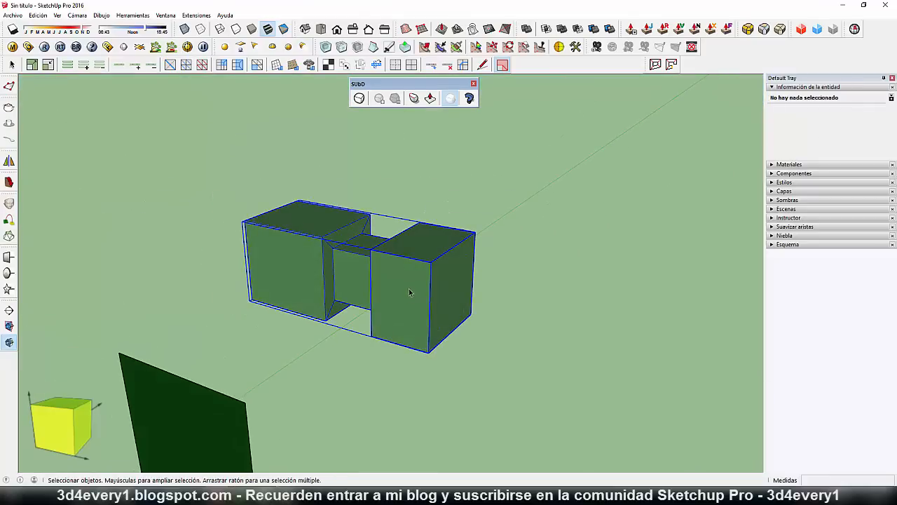
pyautogui.click(359, 99)
pyautogui.moveTo(366, 262); pyautogui.dragTo(372, 291, button='middle')
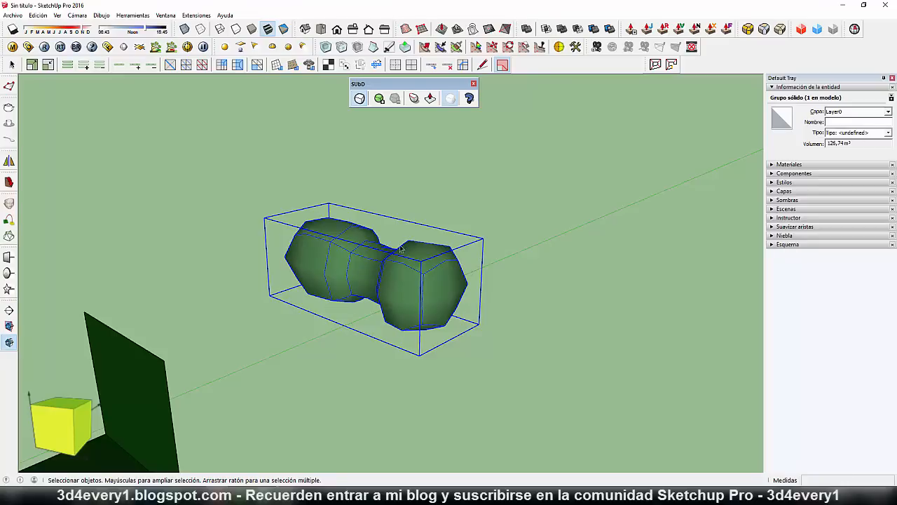
# Increase the subdivision level of the smoothed dumbbell and deselect it to inspect the result.
pyautogui.click(378, 99)
pyautogui.click(379, 100)
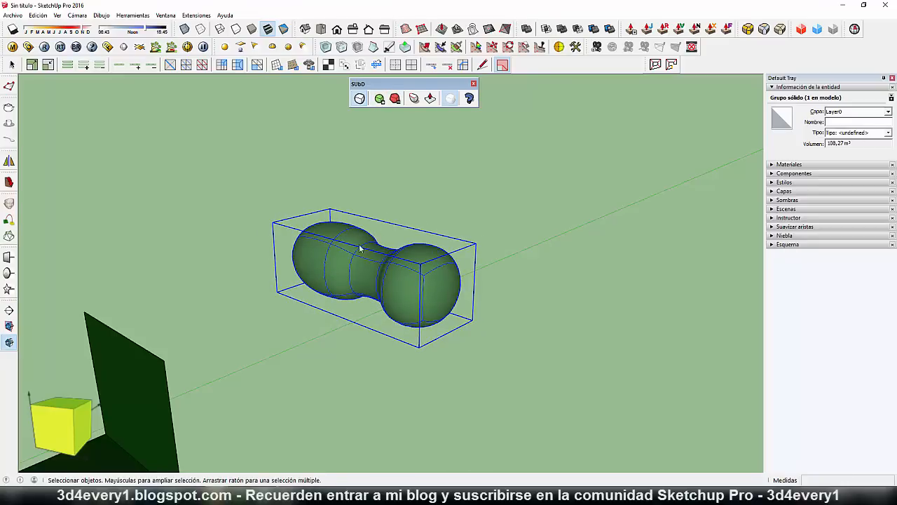
pyautogui.moveTo(433, 258); pyautogui.dragTo(459, 292, button='middle')
pyautogui.click(378, 343)
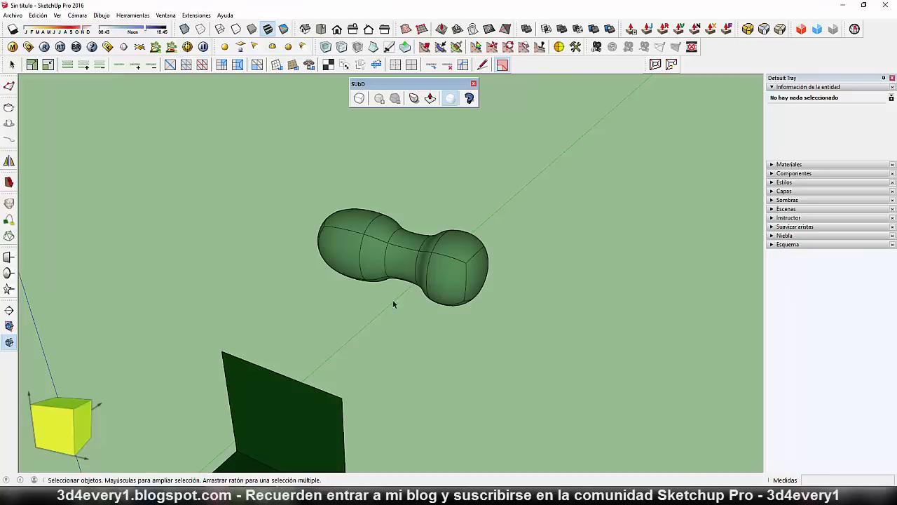
# Select the smoothed dumbbell and turn its subdivision off to get back the blocky control mesh.
pyautogui.click(374, 254)
pyautogui.click(359, 102)
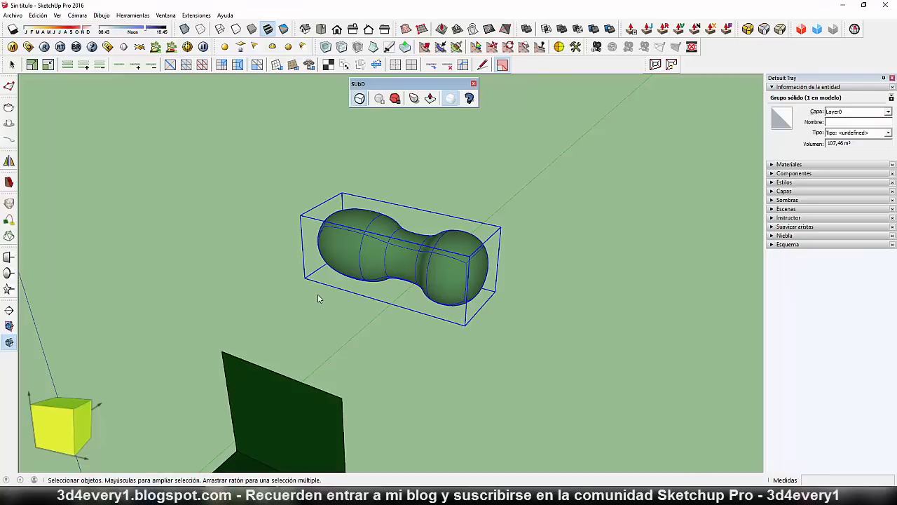
pyautogui.moveTo(459, 372); pyautogui.dragTo(422, 340, button='middle')
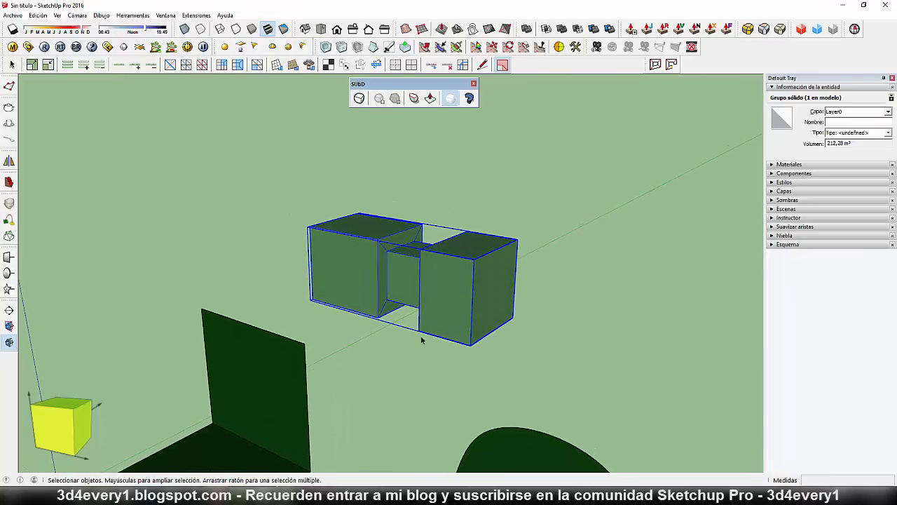
pyautogui.moveTo(367, 372); pyautogui.dragTo(350, 388, button='middle')
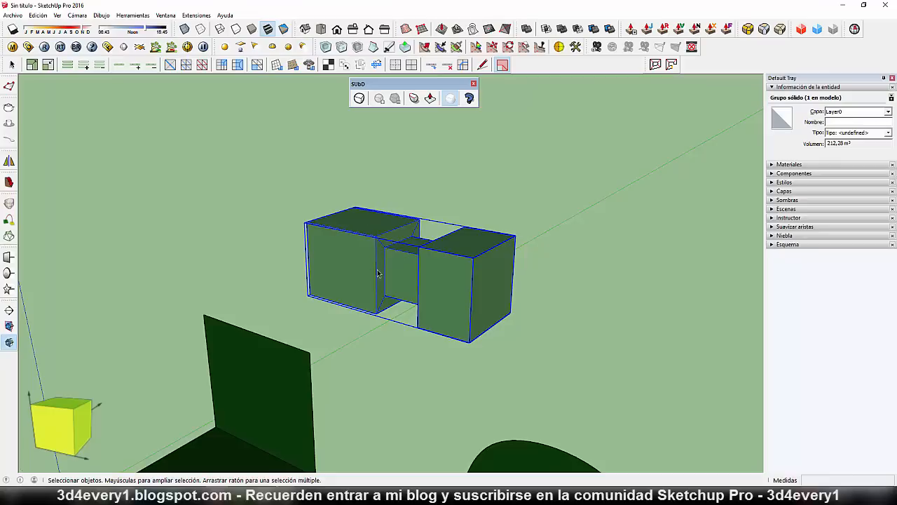
# Open the dumbbell group and delete the two outer end faces so both ends are open.
pyautogui.moveTo(491, 296); pyautogui.dragTo(288, 270, button='middle')
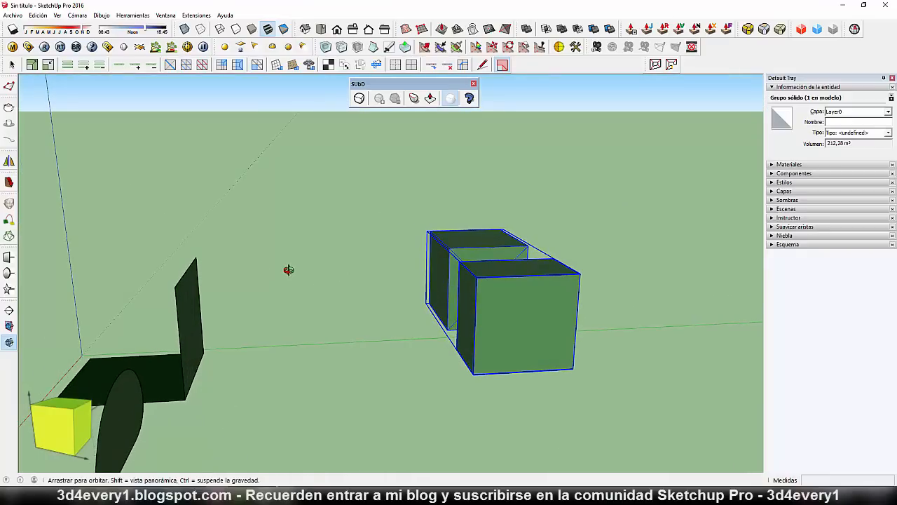
pyautogui.doubleClick(513, 315)
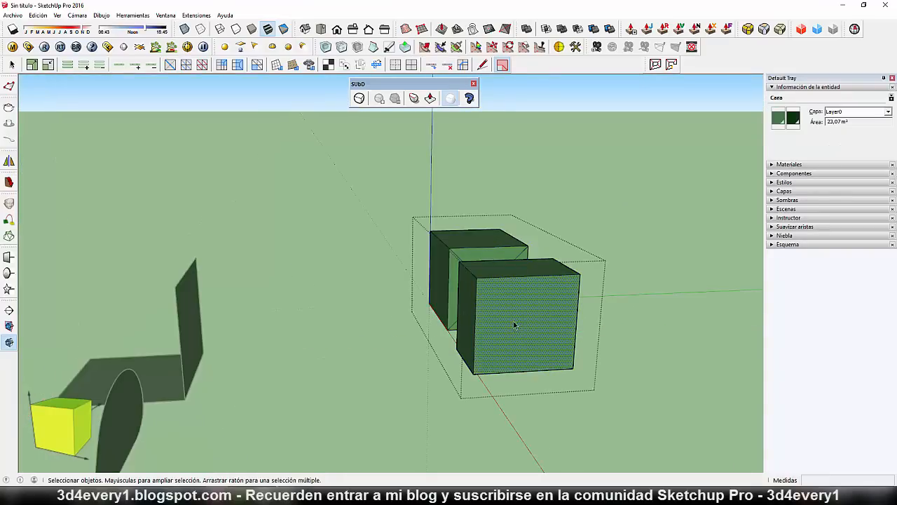
pyautogui.press('Delete')
pyautogui.moveTo(514, 321); pyautogui.dragTo(509, 381, button='middle')
pyautogui.click(511, 316)
pyautogui.press('Delete')
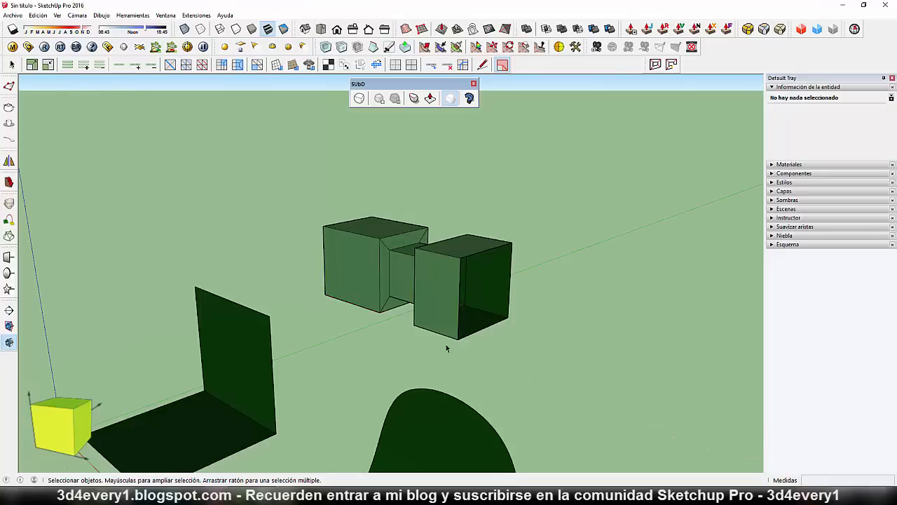
# Close the group, subdivide the open-ended dumbbell into a smooth tube and examine its open ends.
pyautogui.moveTo(447, 346); pyautogui.dragTo(407, 229, button='middle')
pyautogui.click(396, 243)
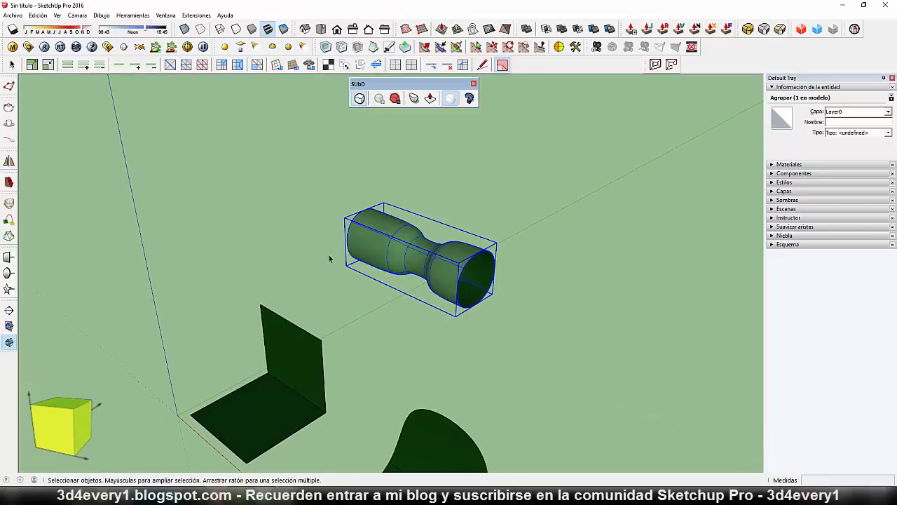
pyautogui.moveTo(330, 259); pyautogui.dragTo(66, 231, button='middle')
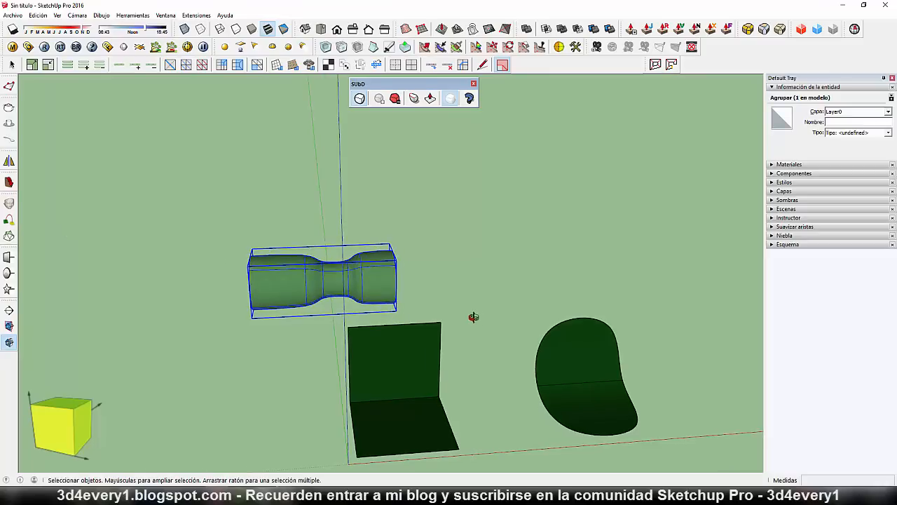
pyautogui.moveTo(475, 316); pyautogui.dragTo(429, 241, button='middle')
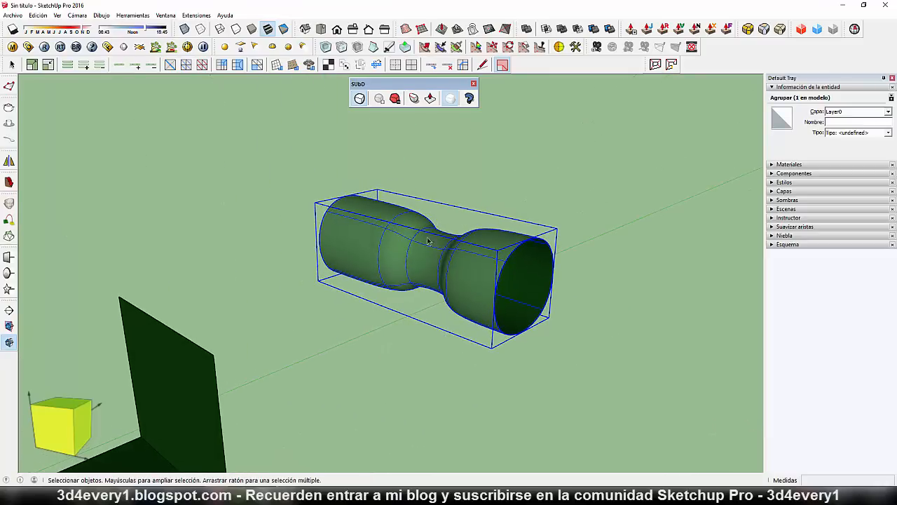
pyautogui.scroll(-2, 475, 298)
pyautogui.moveTo(475, 298); pyautogui.dragTo(481, 267, button='middle')
pyautogui.scroll(2, 481, 267)
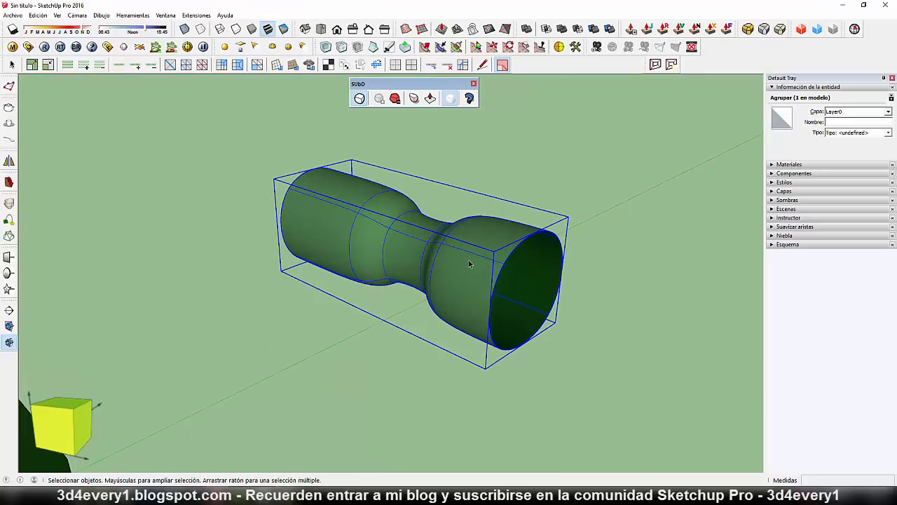
# Turn off the subdivision of the open-ended dumbbell group and deselect it.
pyautogui.scroll(-2, 470, 264)
pyautogui.moveTo(470, 264); pyautogui.dragTo(434, 318, button='middle')
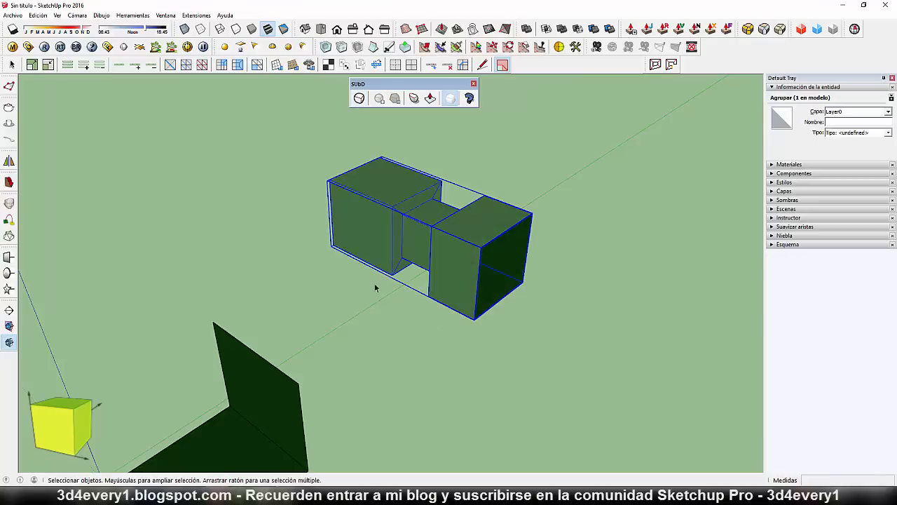
pyautogui.scroll(-3, 393, 300)
pyautogui.moveTo(393, 300); pyautogui.dragTo(404, 239, button='middle')
pyautogui.moveTo(456, 362); pyautogui.dragTo(468, 320, button='middle')
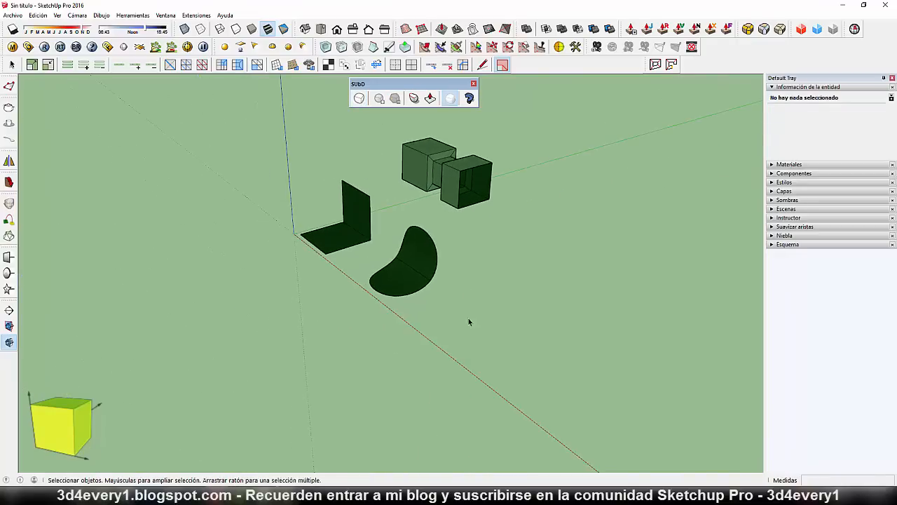
pyautogui.scroll(1, 491, 322)
pyautogui.scroll(3, 504, 326)
pyautogui.click(421, 321)
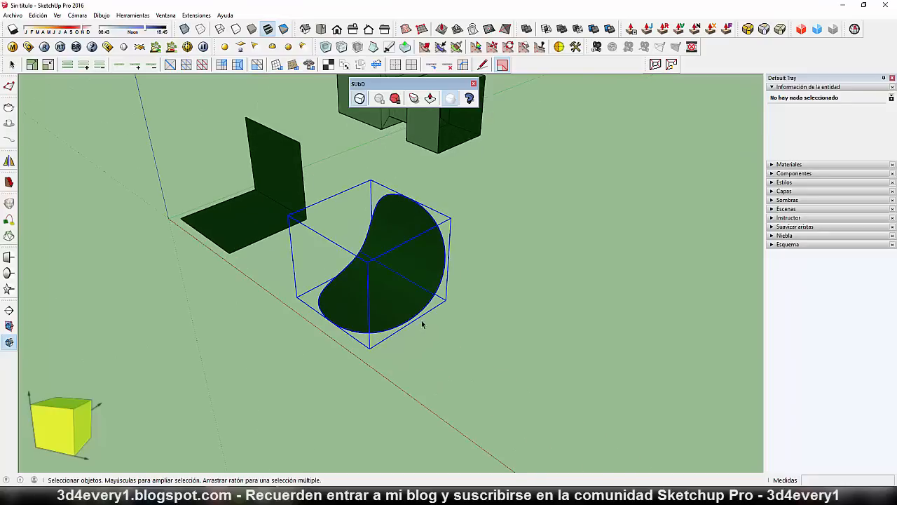
pyautogui.scroll(-2, 422, 322)
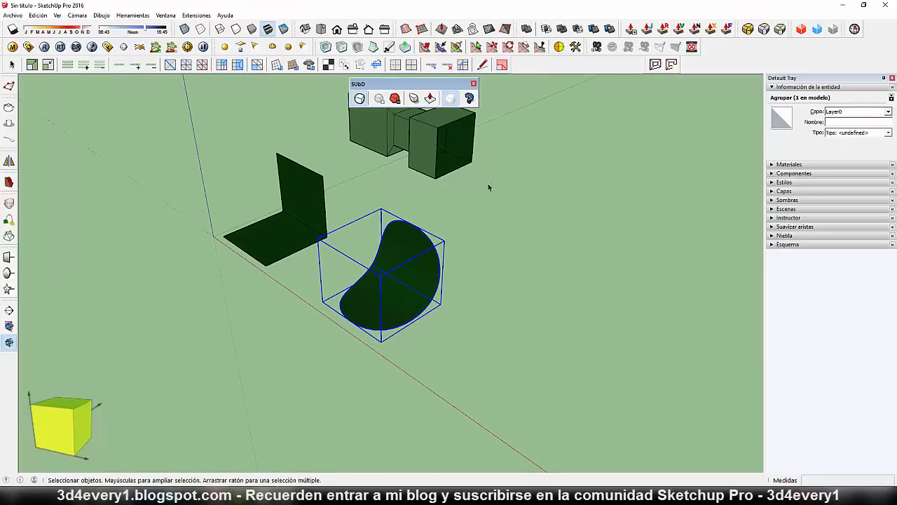
pyautogui.moveTo(486, 186); pyautogui.dragTo(487, 260, button='middle')
pyautogui.scroll(-2, 487, 259)
pyautogui.click(462, 302)
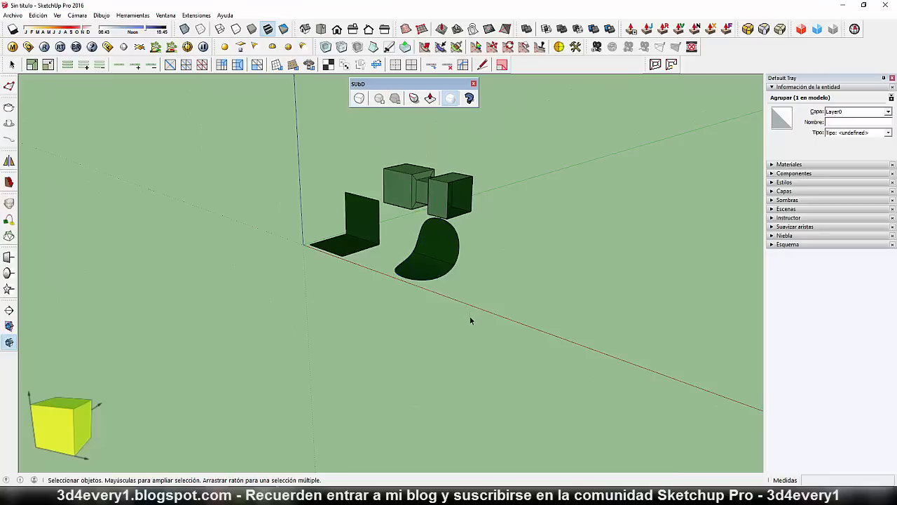
# Select all three groups in the model and delete them.
pyautogui.scroll(2, 460, 294)
pyautogui.moveTo(460, 295); pyautogui.dragTo(494, 353, button='middle')
pyautogui.moveTo(260, 175); pyautogui.dragTo(595, 418)
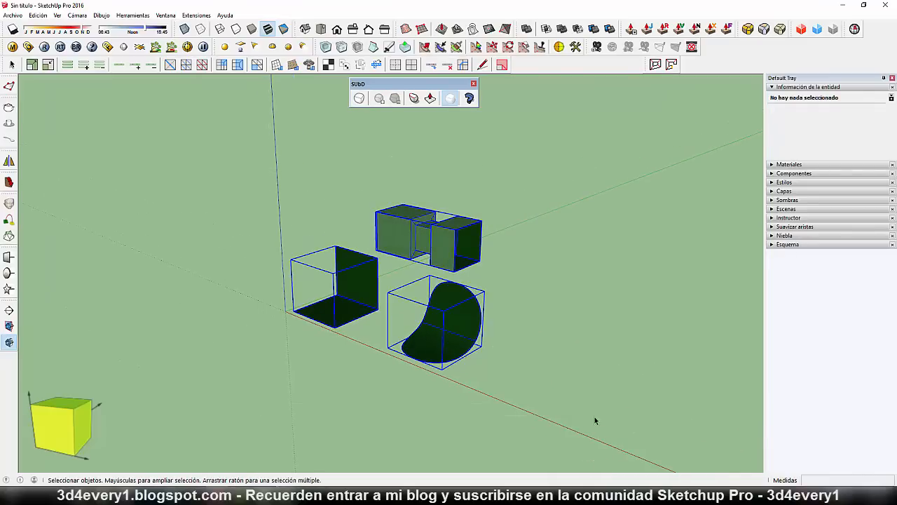
pyautogui.press('Delete')
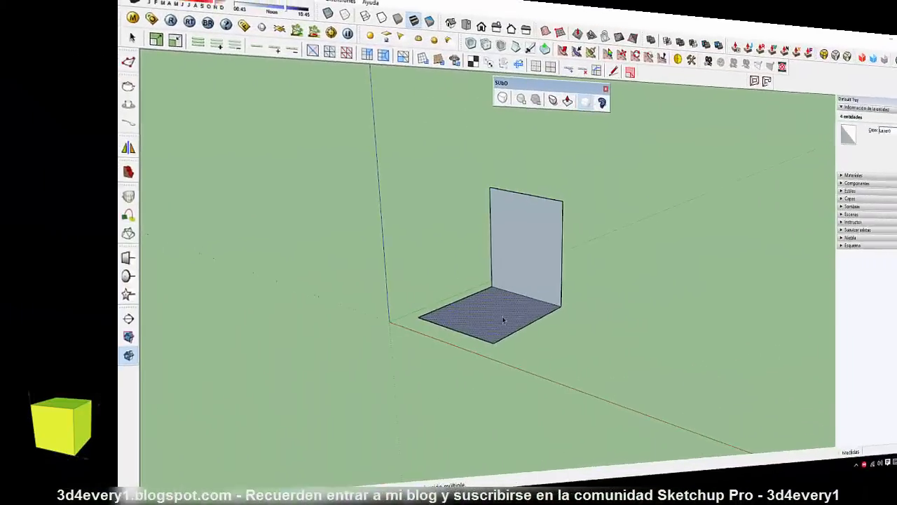
# Reverse the horizontal face of the L-shaped surface and orient the connected vertical face to match it.
pyautogui.rightClick(359, 314)
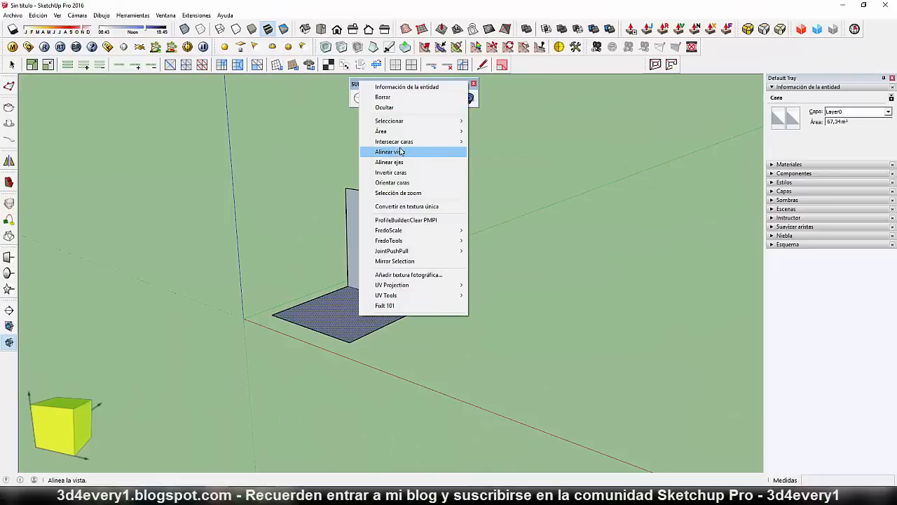
pyautogui.click(390, 172)
pyautogui.rightClick(363, 312)
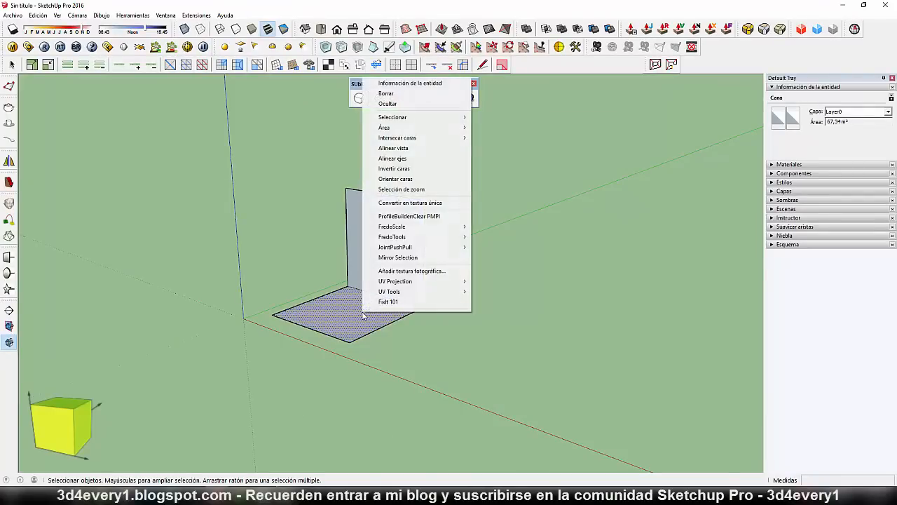
pyautogui.click(417, 180)
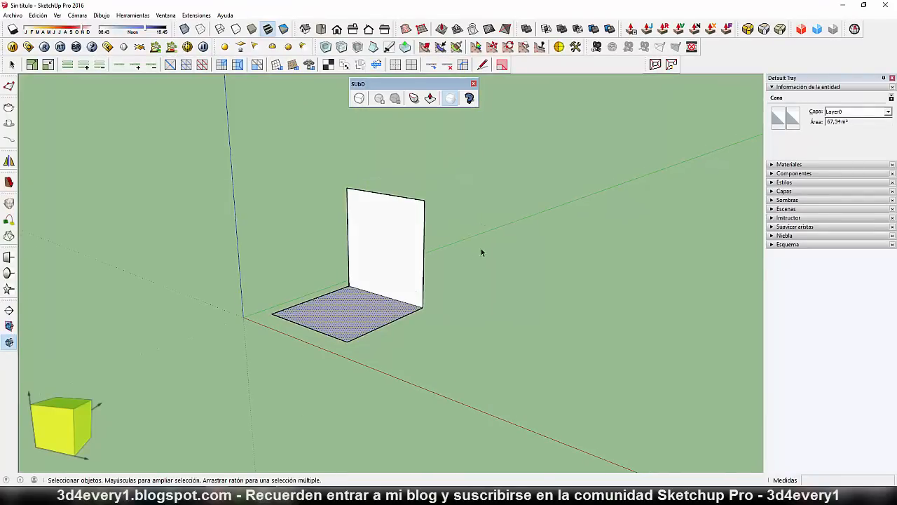
# Change the back face colour of the current style to a bright green.
pyautogui.click(784, 183)
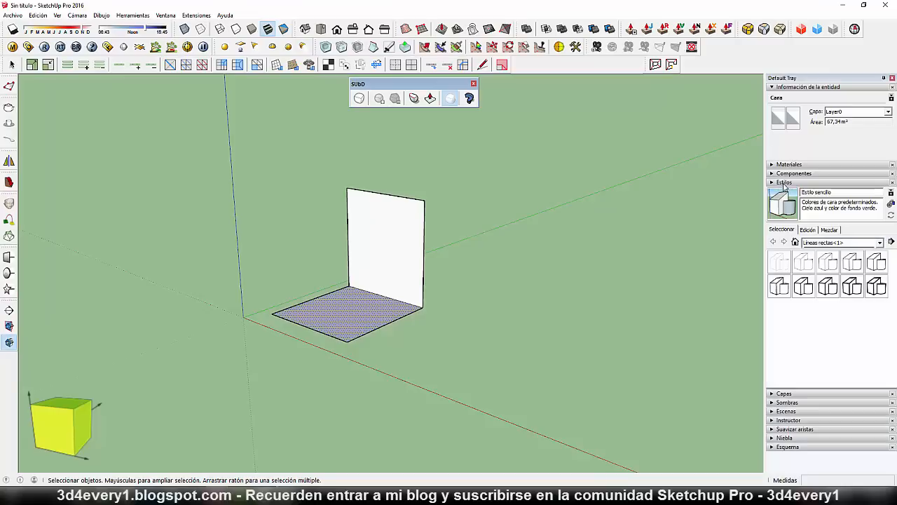
pyautogui.click(794, 242)
pyautogui.click(808, 229)
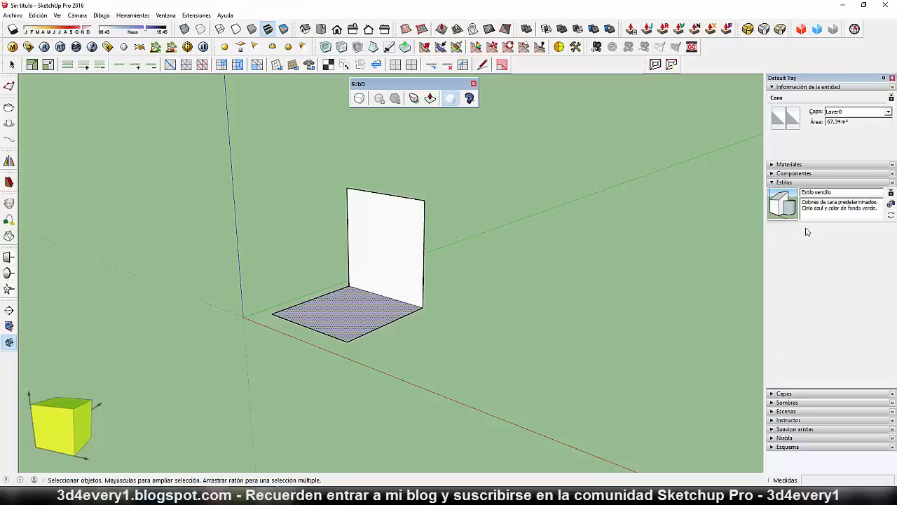
pyautogui.click(838, 270)
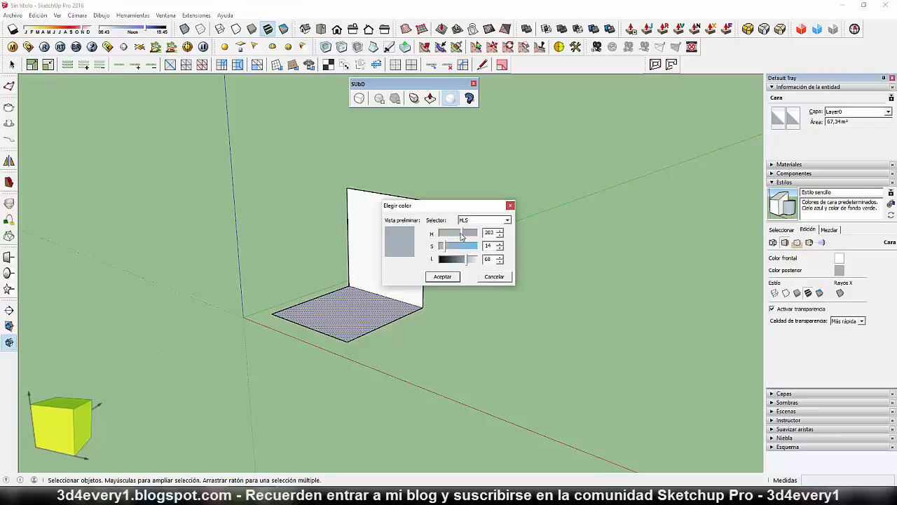
pyautogui.moveTo(462, 250)
pyautogui.mouseDown()
pyautogui.moveTo(481, 252)
pyautogui.moveTo(462, 263)
pyautogui.mouseUp()
pyautogui.click(447, 277)
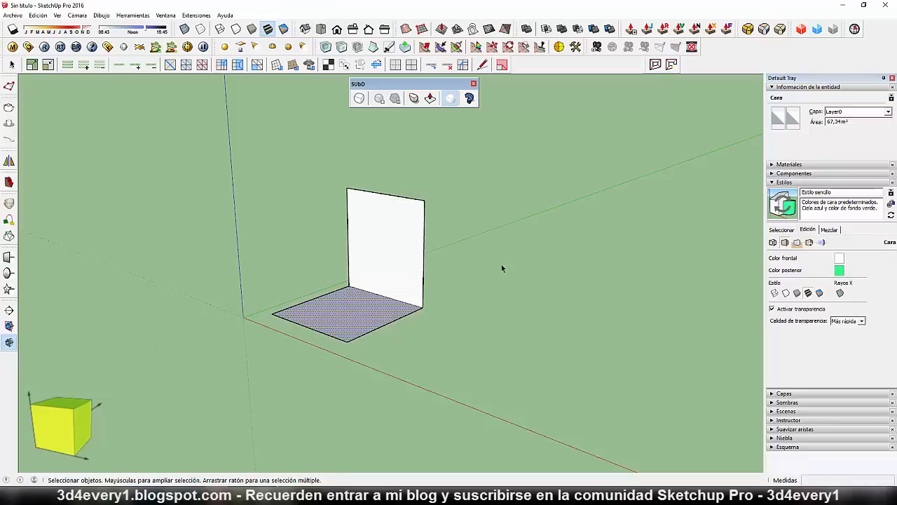
# Select both faces and all edges of the L-shaped surface and make them a group.
pyautogui.moveTo(501, 264); pyautogui.dragTo(424, 338, button='middle')
pyautogui.click(480, 359)
pyautogui.moveTo(481, 359); pyautogui.dragTo(358, 315, button='middle')
pyautogui.moveTo(324, 184); pyautogui.dragTo(519, 396)
pyautogui.moveTo(519, 396); pyautogui.dragTo(492, 330, button='middle')
pyautogui.rightClick(430, 274)
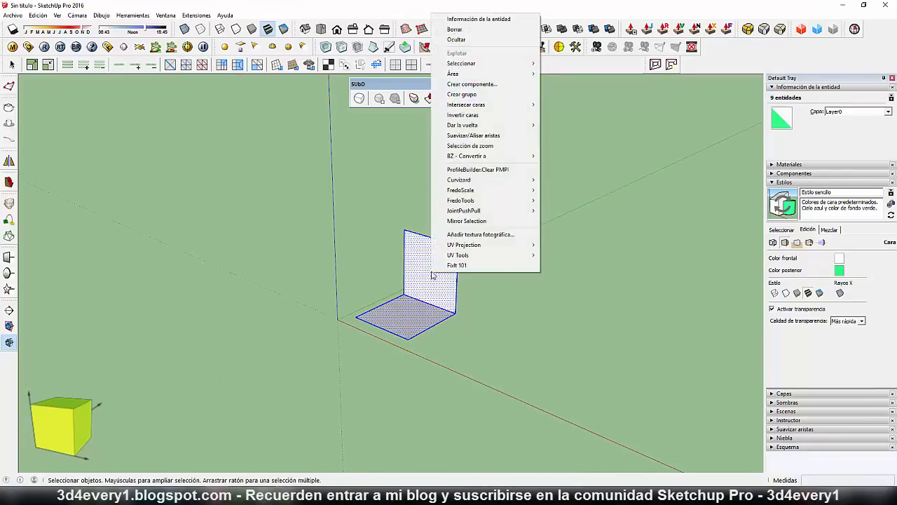
pyautogui.click(484, 96)
# Copy the L-shaped group along the green axis and multiply the copy by 2 to get a row of three.
pyautogui.moveTo(451, 260); pyautogui.dragTo(462, 207, button='middle')
pyautogui.moveTo(503, 355); pyautogui.dragTo(477, 370, button='middle')
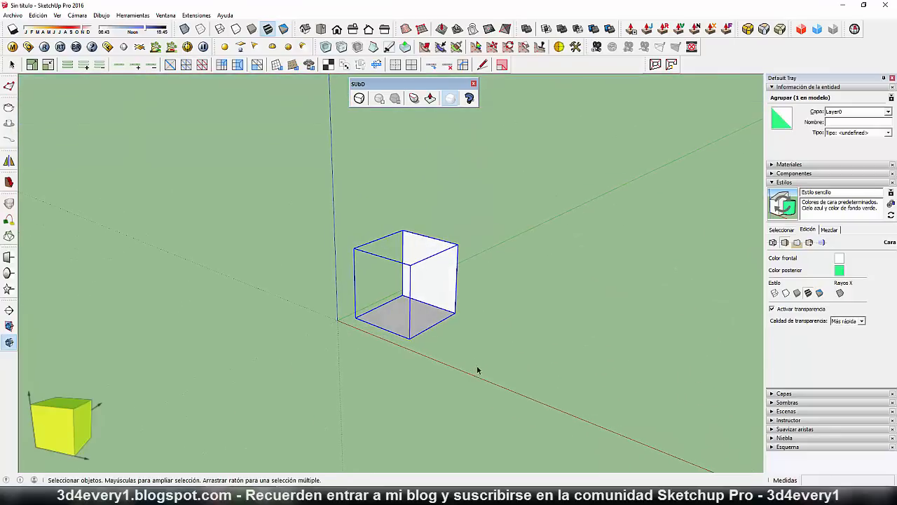
pyautogui.press('m')
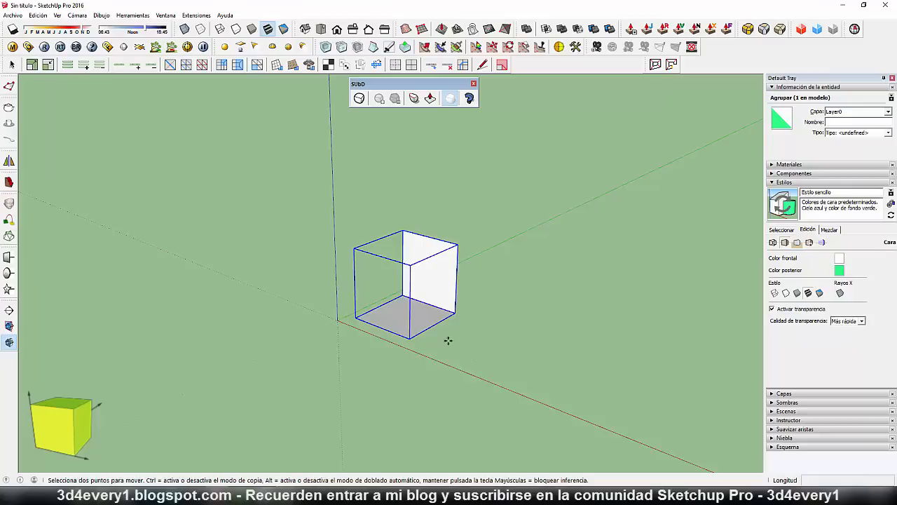
pyautogui.click(411, 337)
pyautogui.press('ctrl')
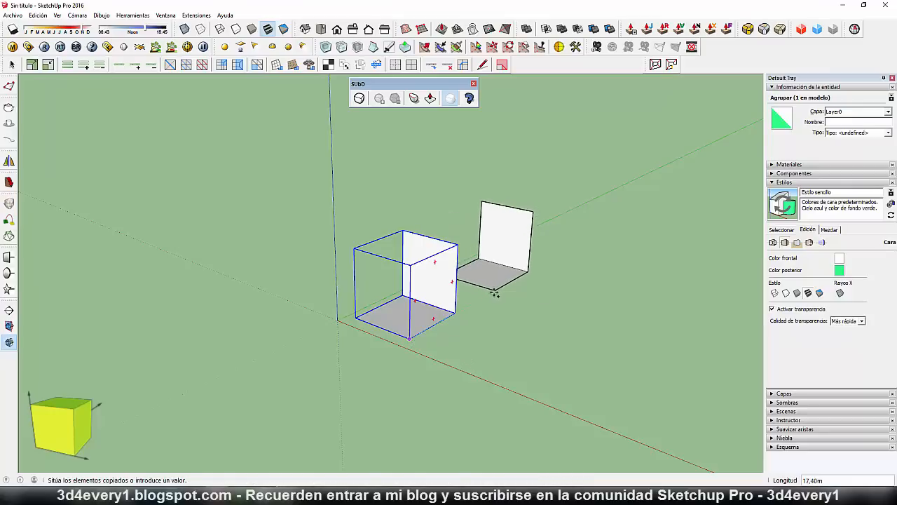
pyautogui.click(490, 298)
pyautogui.write('2')
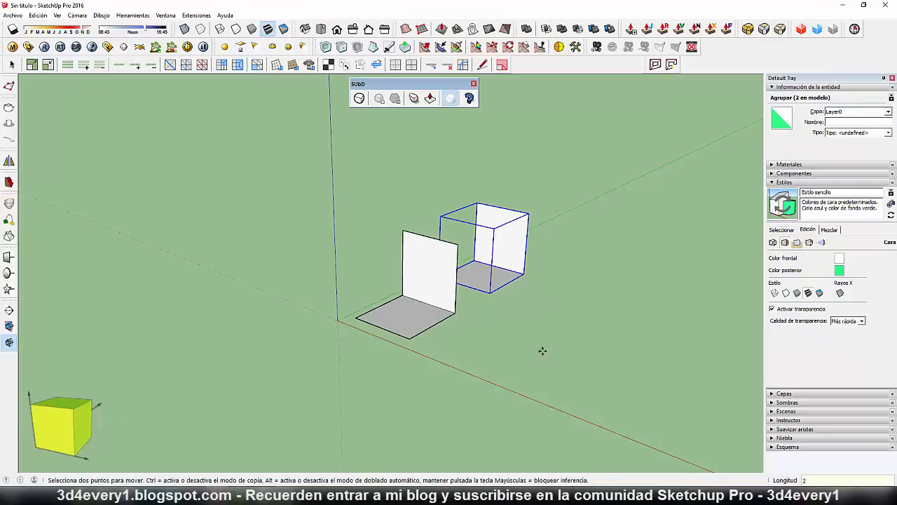
pyautogui.write('x')
pyautogui.press('Return')
# Inside the middle group, draw one line across each face parallel to the fold, well away from it, and leave the group.
pyautogui.moveTo(542, 349)
pyautogui.mouseDown(button='middle')
pyautogui.moveTo(485, 332)
pyautogui.moveTo(500, 330)
pyautogui.moveTo(465, 344)
pyautogui.moveTo(536, 352)
pyautogui.mouseUp(button='middle')
pyautogui.scroll(3, 458, 249)
pyautogui.press('space')
pyautogui.click(424, 263)
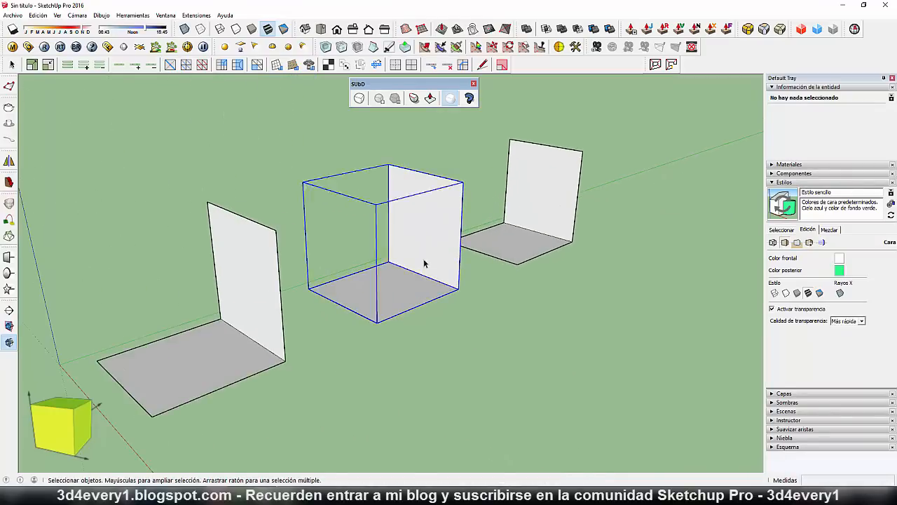
pyautogui.doubleClick(424, 264)
pyautogui.scroll(2, 424, 280)
pyautogui.press('l')
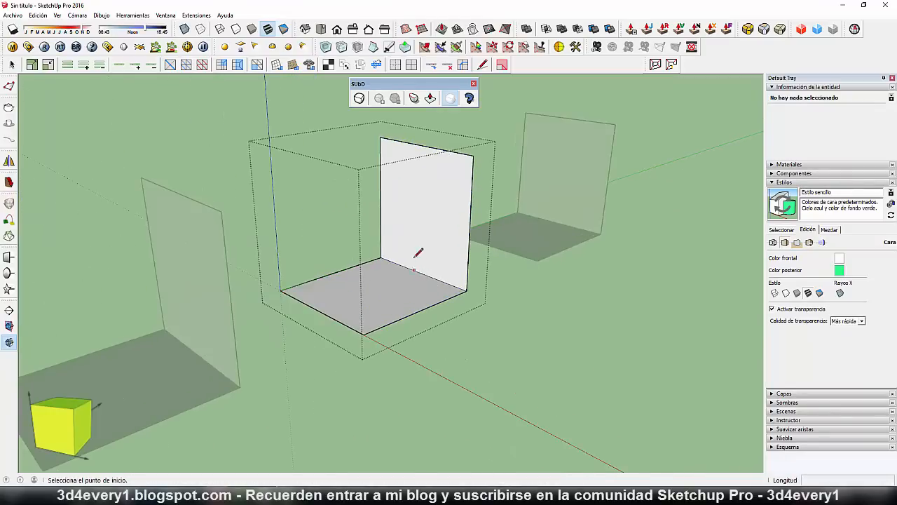
pyautogui.click(380, 218)
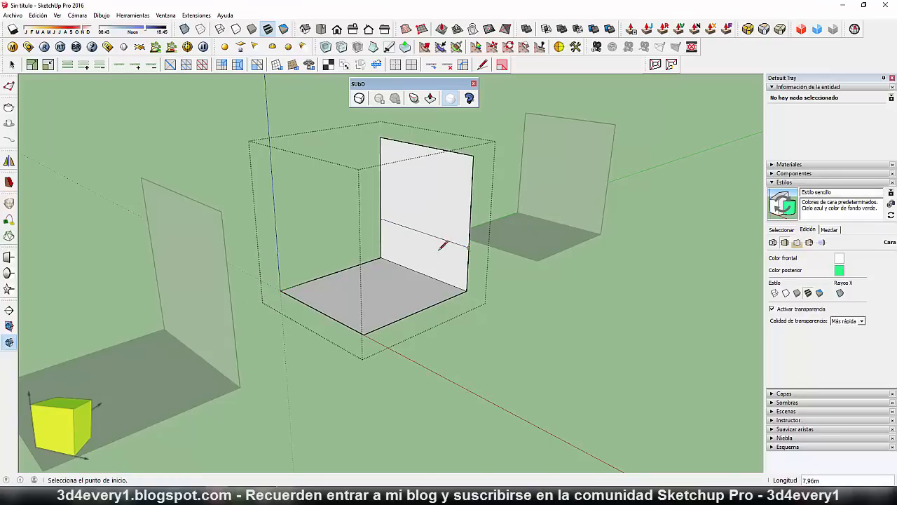
pyautogui.click(434, 301)
pyautogui.press('space')
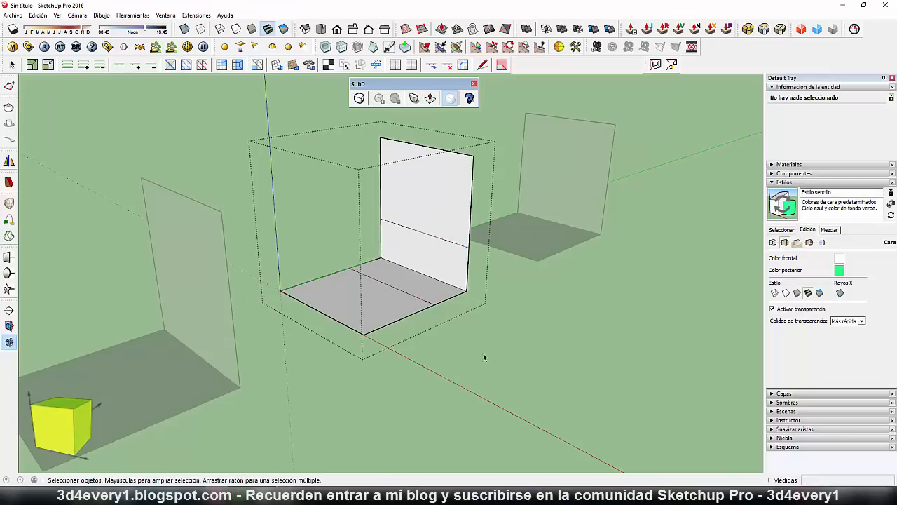
pyautogui.click(483, 358)
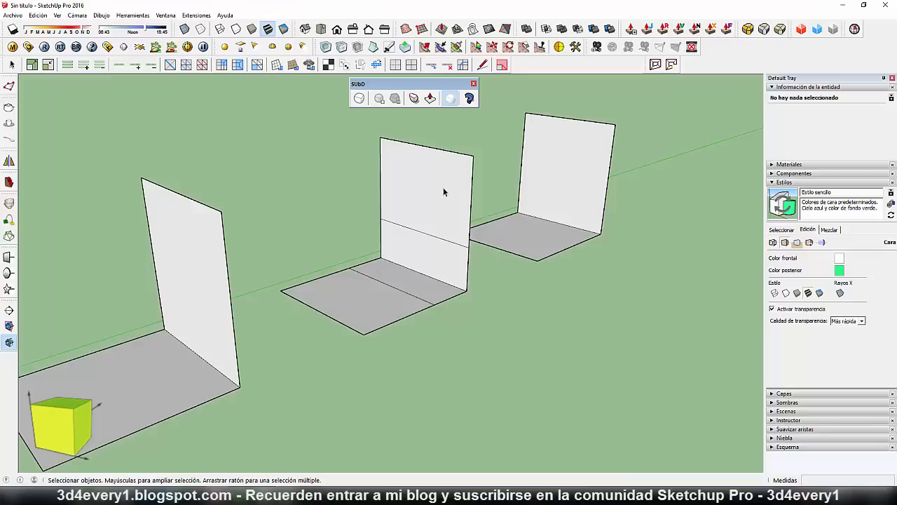
# Inside the farthest group, draw one line across each face parallel and close to the fold, and leave the group.
pyautogui.doubleClick(541, 254)
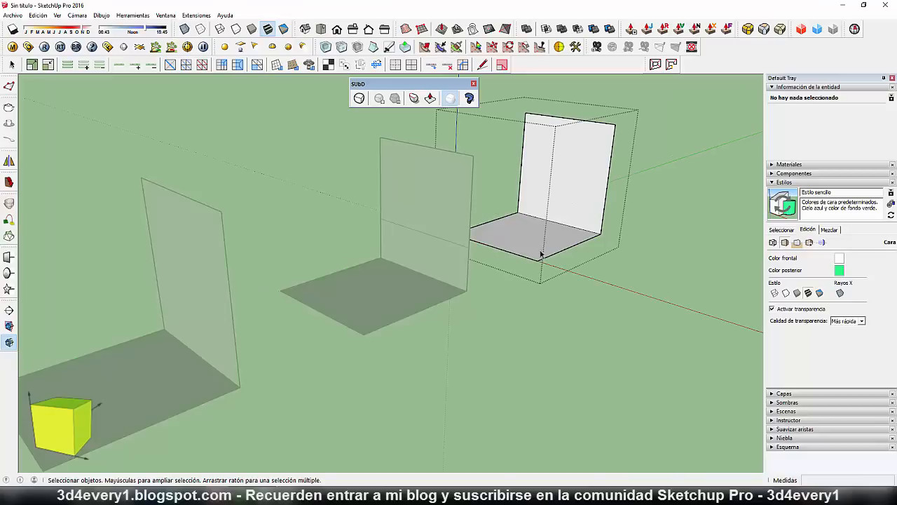
pyautogui.press('l')
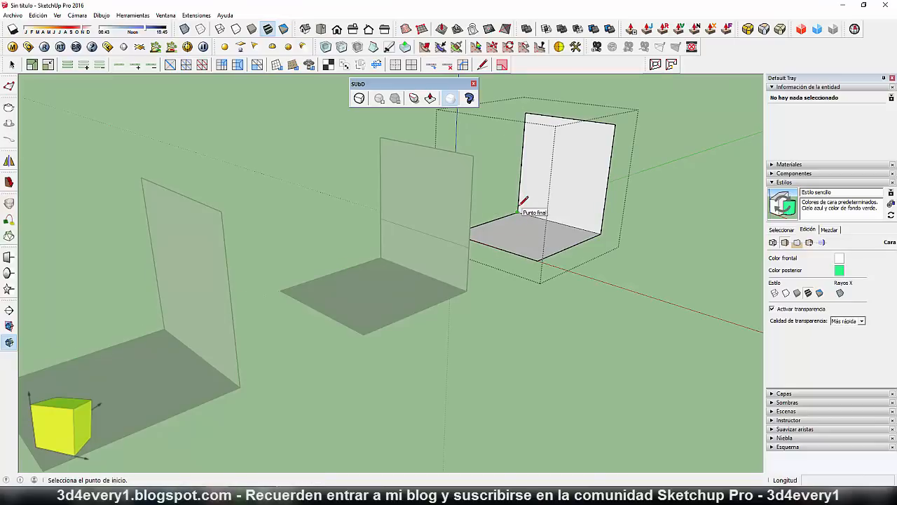
pyautogui.click(518, 208)
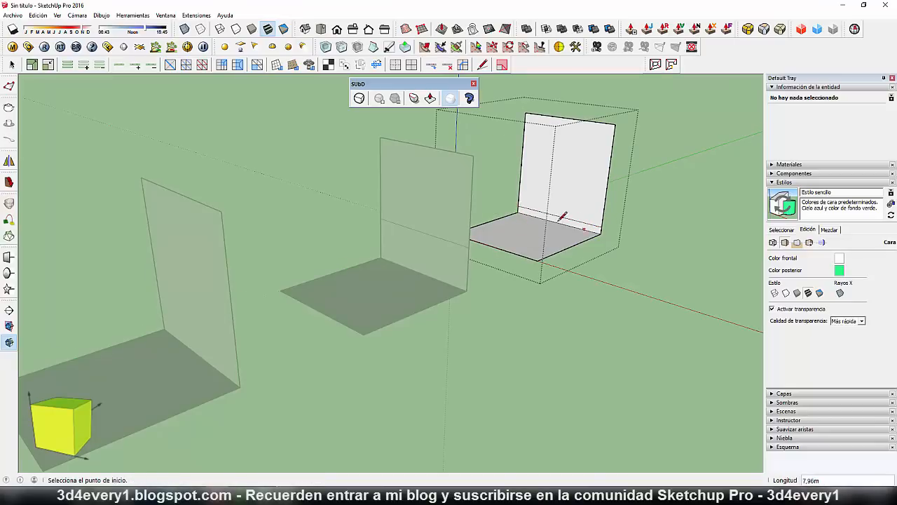
pyautogui.click(511, 214)
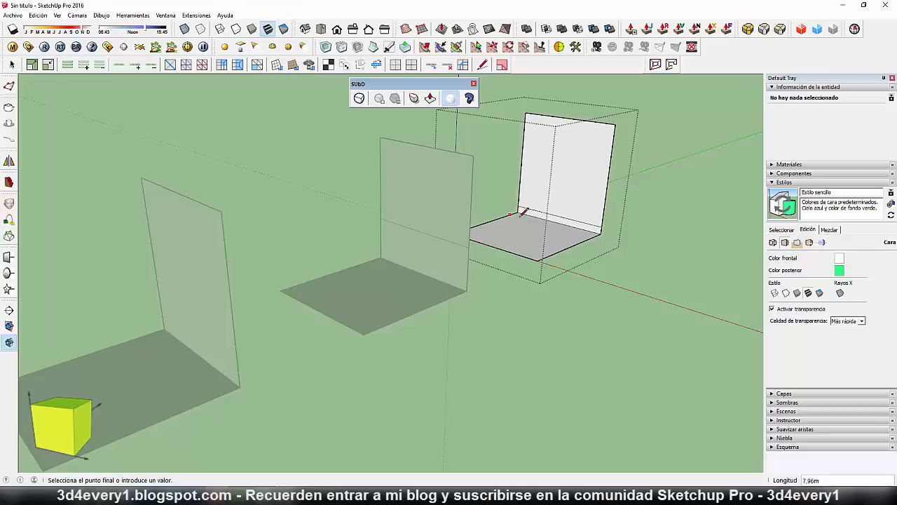
pyautogui.click(599, 231)
pyautogui.press('a')
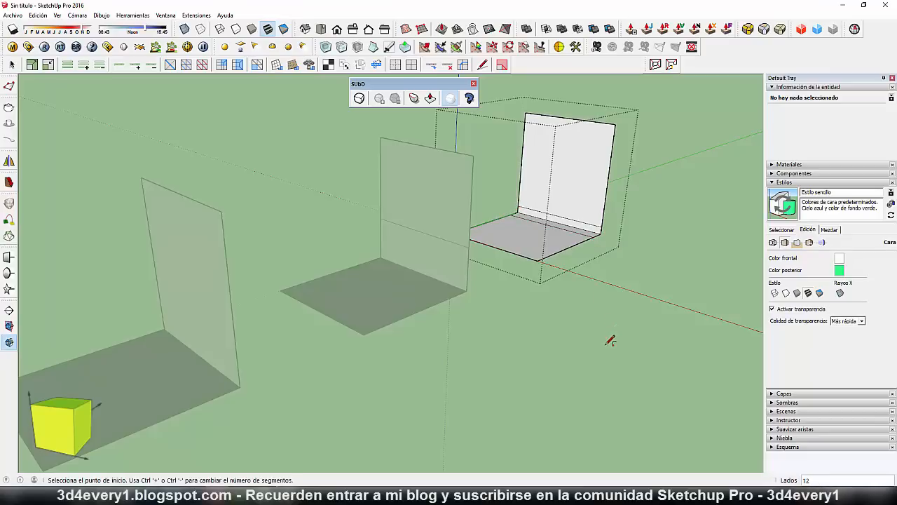
pyautogui.press('space')
pyautogui.click(579, 291)
# Open the farthest group and move the line on its horizontal face closer to the fold.
pyautogui.scroll(-3, 586, 284)
pyautogui.moveTo(586, 285); pyautogui.dragTo(444, 288, button='middle')
pyautogui.scroll(1, 601, 301)
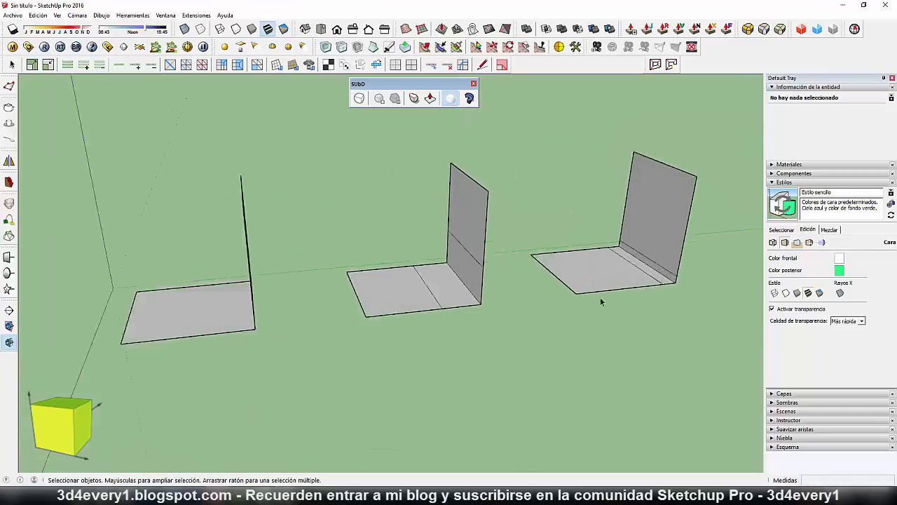
pyautogui.scroll(6, 600, 302)
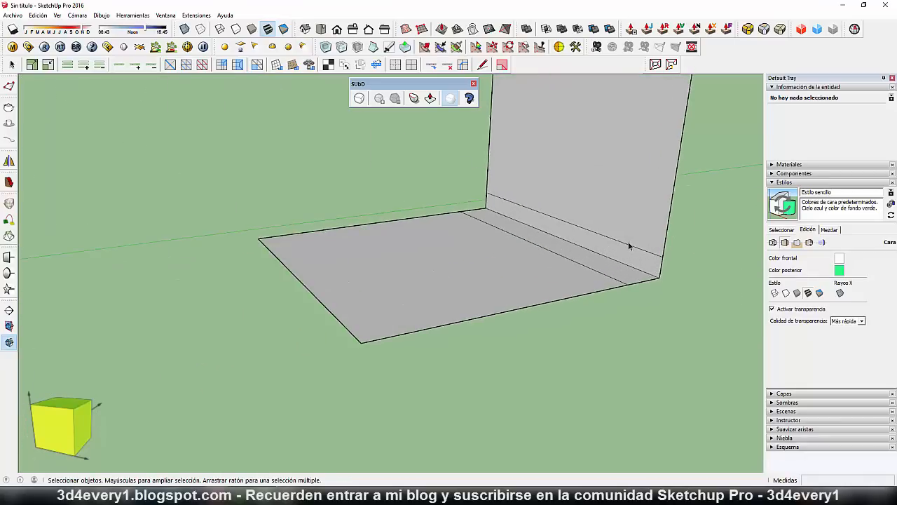
pyautogui.scroll(-4, 631, 257)
pyautogui.moveTo(627, 261); pyautogui.dragTo(571, 338, button='middle')
pyautogui.scroll(3, 621, 292)
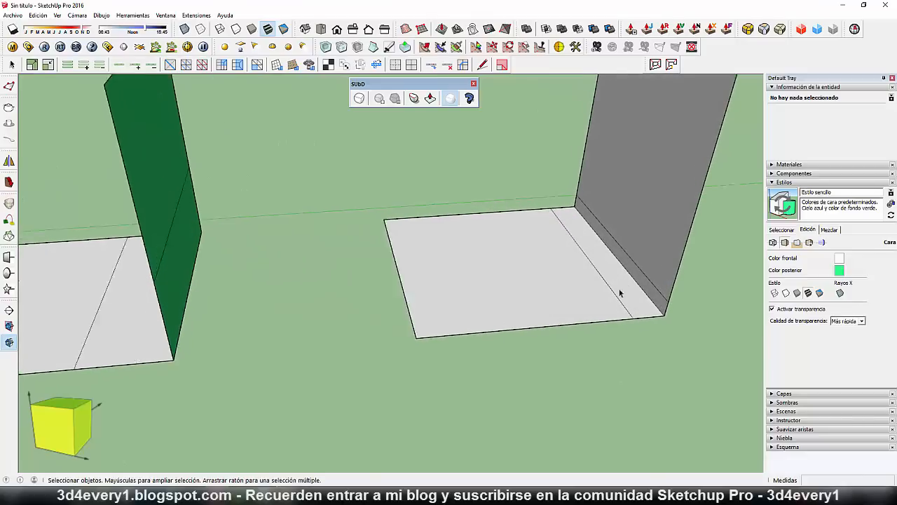
pyautogui.click(613, 300)
pyautogui.doubleClick(614, 301)
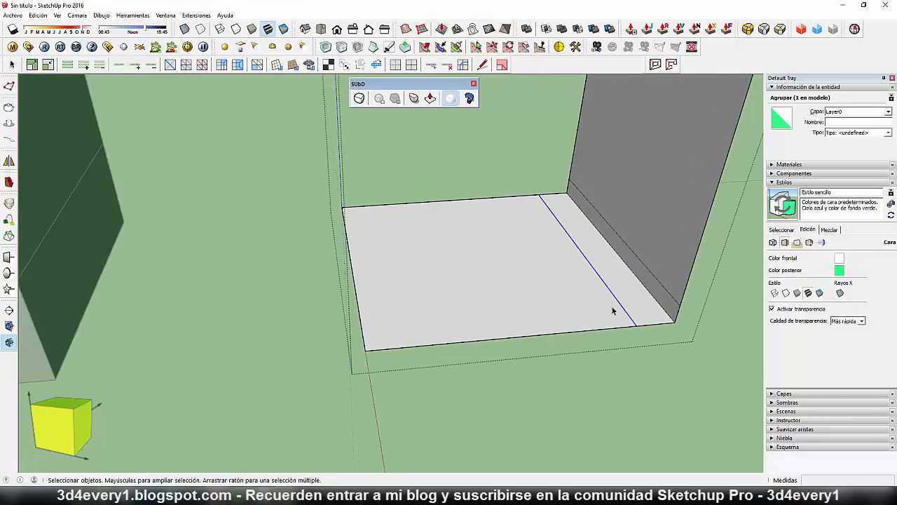
pyautogui.click(612, 310)
pyautogui.press('m')
pyautogui.click(635, 325)
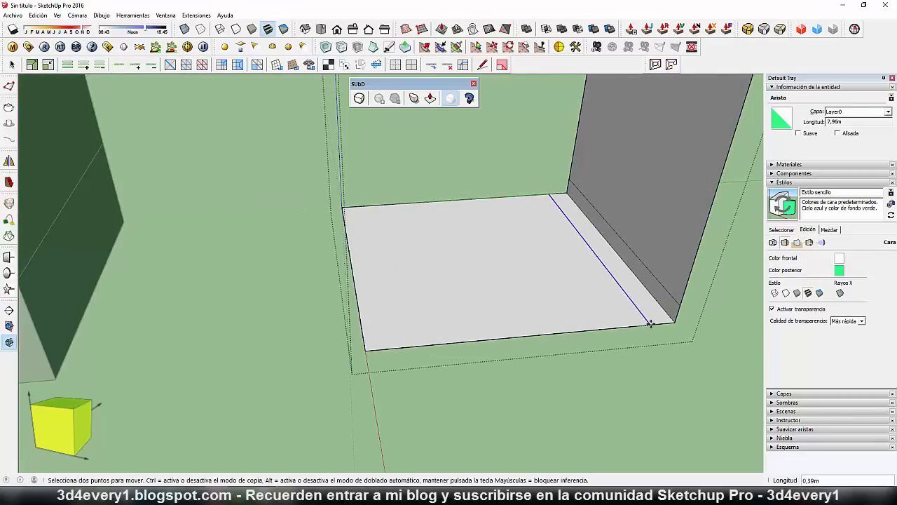
pyautogui.click(672, 320)
pyautogui.moveTo(647, 326); pyautogui.dragTo(676, 288, button='middle')
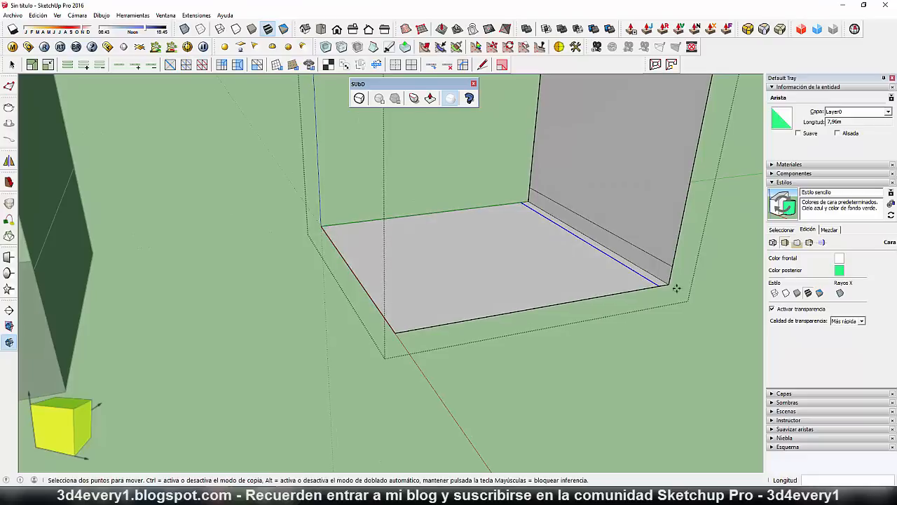
# Move the line on the farthest group's vertical face about 0.30 m down toward the fold and close the group.
pyautogui.press('space')
pyautogui.click(670, 267)
pyautogui.press('m')
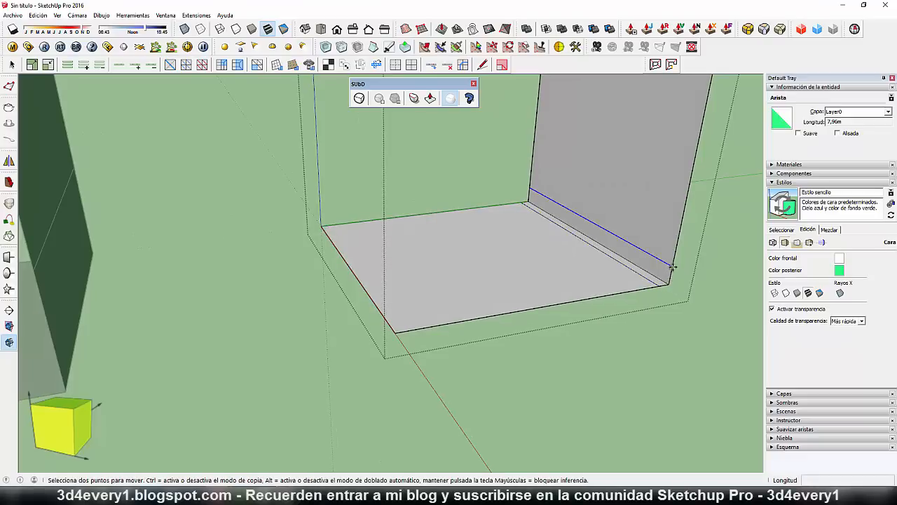
pyautogui.click(672, 267)
pyautogui.click(670, 278)
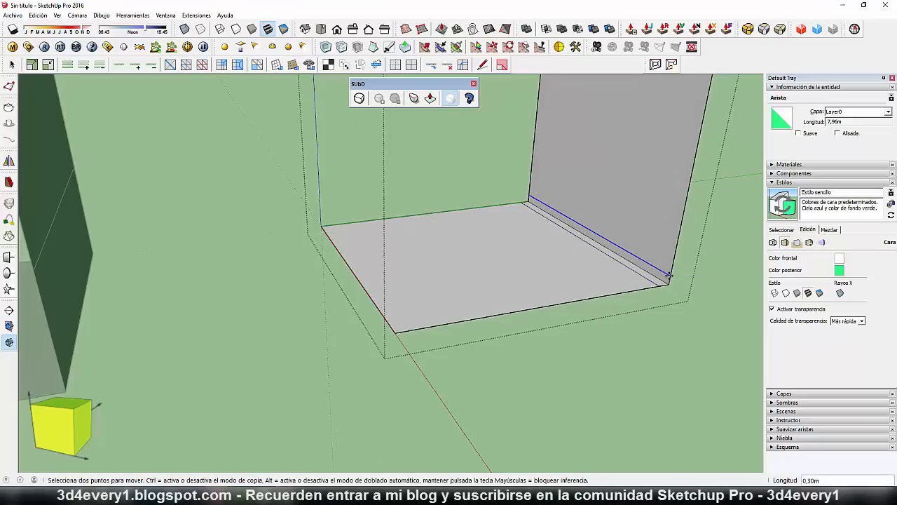
pyautogui.scroll(-1, 604, 300)
pyautogui.press('space')
pyautogui.click(586, 416)
pyautogui.scroll(-3, 537, 303)
pyautogui.moveTo(502, 312); pyautogui.dragTo(425, 350, button='middle')
pyautogui.scroll(-2, 490, 348)
pyautogui.click(488, 345)
pyautogui.scroll(-3, 469, 339)
pyautogui.moveTo(443, 380); pyautogui.dragTo(485, 375, button='middle')
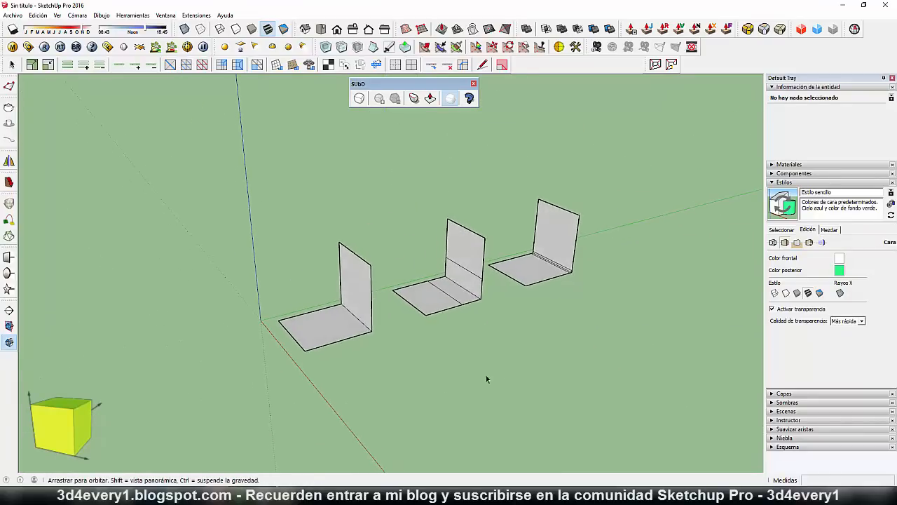
# Subdivide the L-shaped group without extra lines to the maximum level, display hidden geometry, and deselect the group.
pyautogui.click(355, 322)
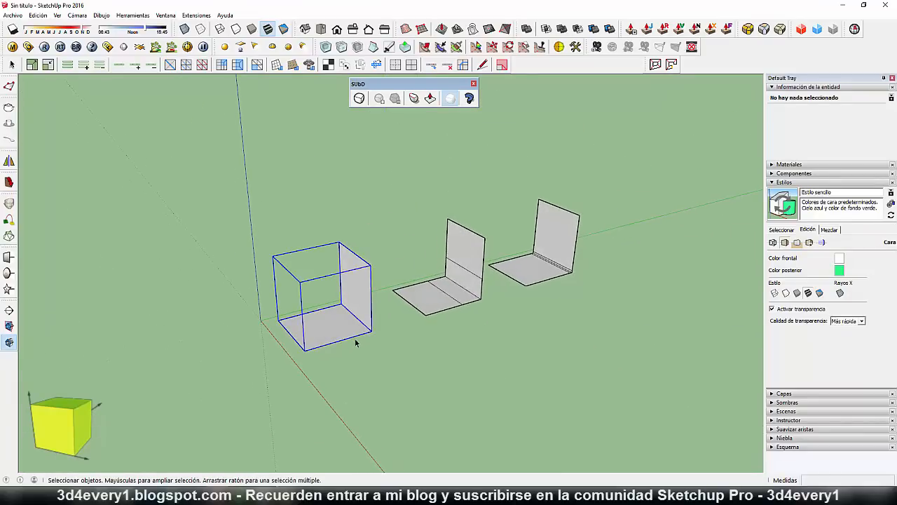
pyautogui.click(358, 98)
pyautogui.click(380, 98)
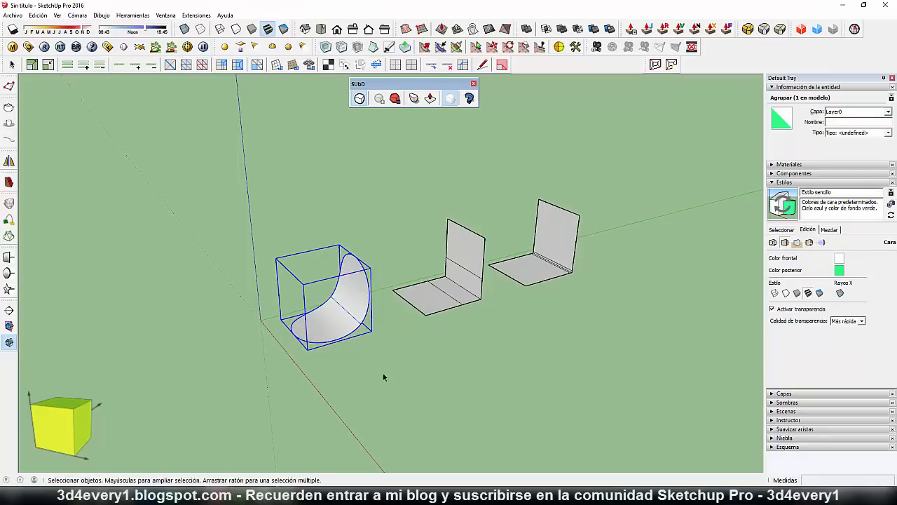
pyautogui.hotkey('alt', 'h')
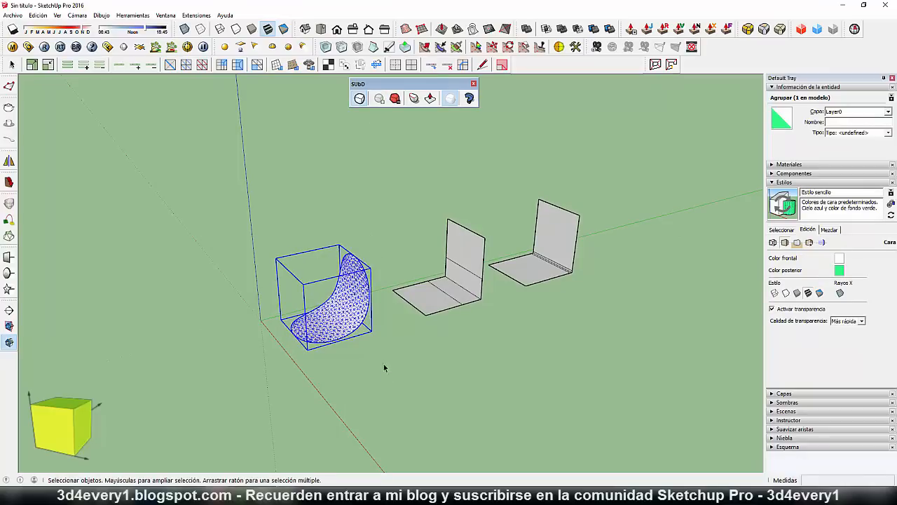
pyautogui.click(384, 366)
# Subdivide the middle L-shaped group, raise its subdivisions to the maximum level, and deselect it.
pyautogui.moveTo(384, 366); pyautogui.dragTo(449, 291, button='middle')
pyautogui.click(449, 291)
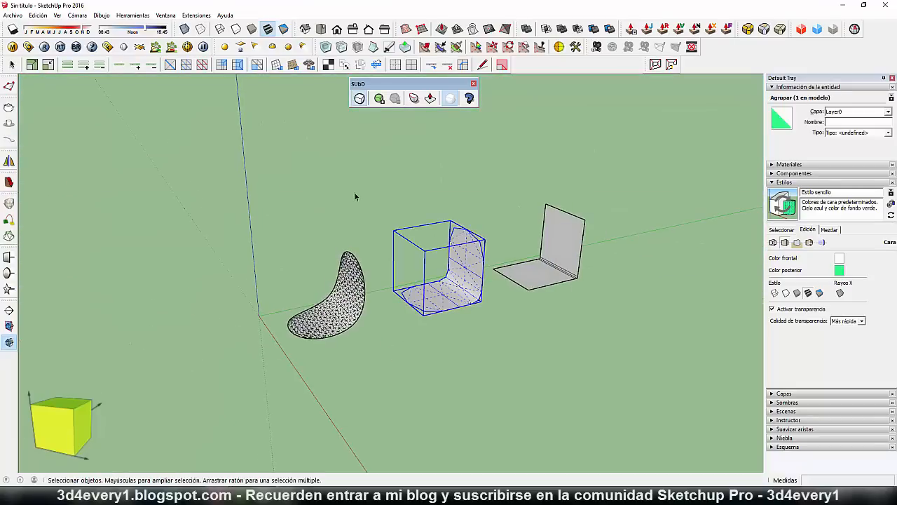
pyautogui.click(379, 99)
pyautogui.click(379, 99)
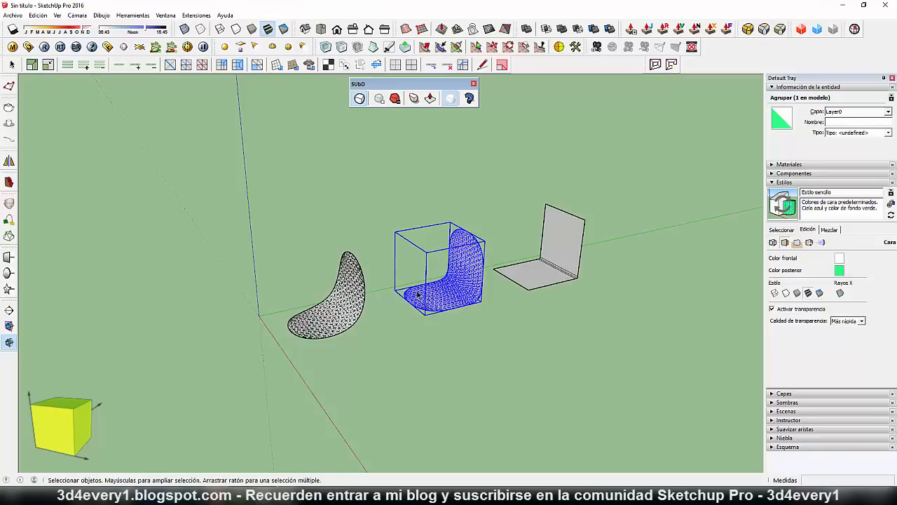
pyautogui.click(548, 365)
# Subdivide the farthest L-shaped group with lines close to the fold, increase its subdivision level twice, and deselect it.
pyautogui.moveTo(548, 365); pyautogui.dragTo(491, 322, button='middle')
pyautogui.scroll(-1, 447, 285)
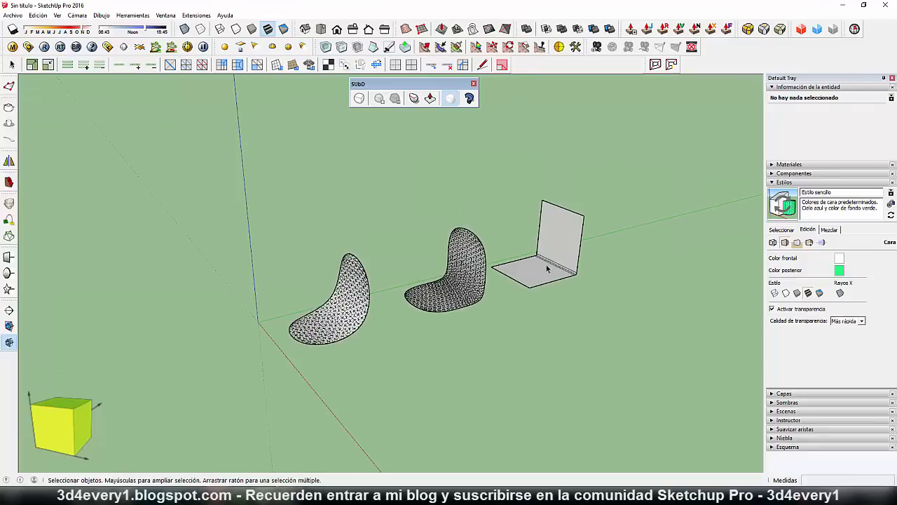
pyautogui.click(547, 267)
pyautogui.click(360, 99)
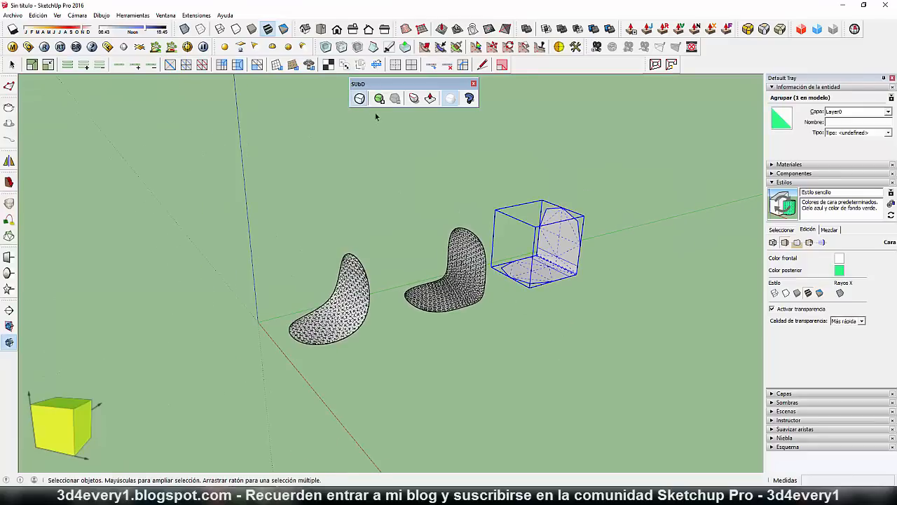
pyautogui.click(379, 101)
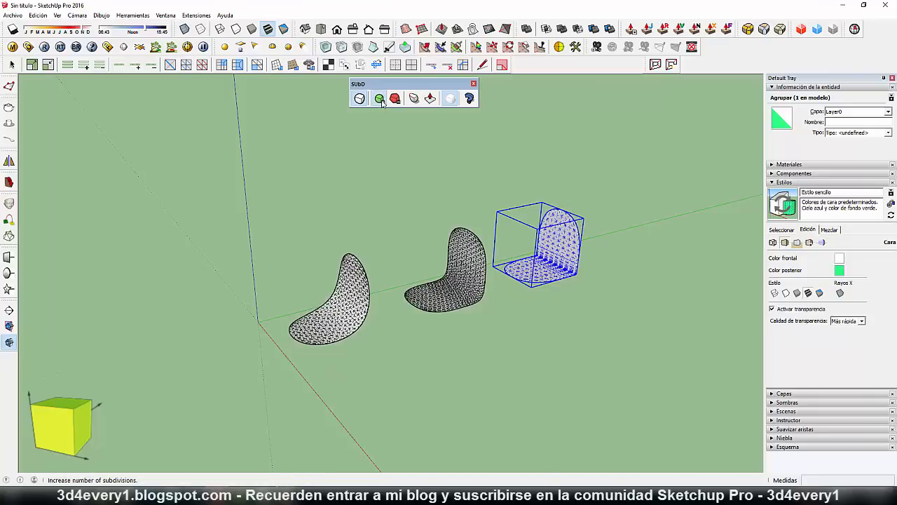
pyautogui.click(380, 99)
pyautogui.moveTo(575, 344); pyautogui.dragTo(463, 364, button='middle')
pyautogui.click(563, 348)
# Compare the fold curvature and mesh density of the three subdivided surfaces from different angles.
pyautogui.moveTo(412, 343); pyautogui.dragTo(455, 357, button='middle')
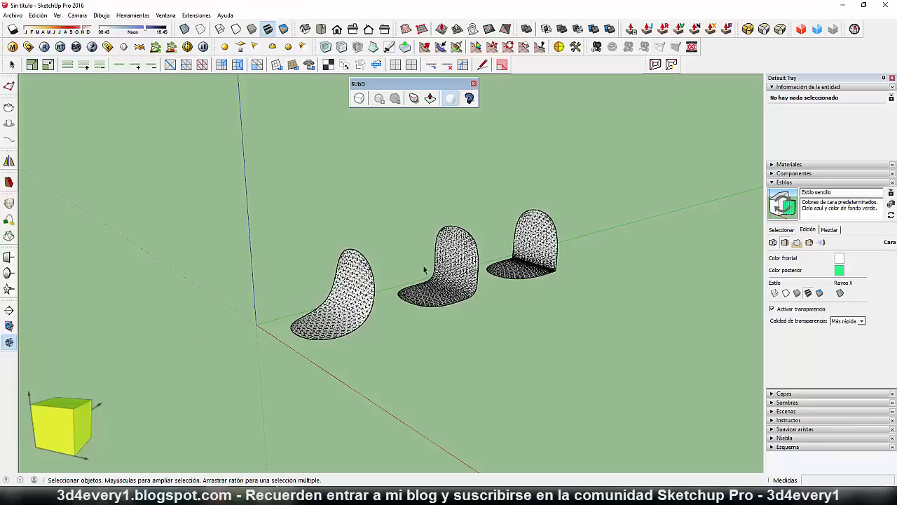
pyautogui.moveTo(488, 301); pyautogui.dragTo(440, 309, button='middle')
pyautogui.scroll(3, 462, 288)
pyautogui.scroll(-2, 440, 309)
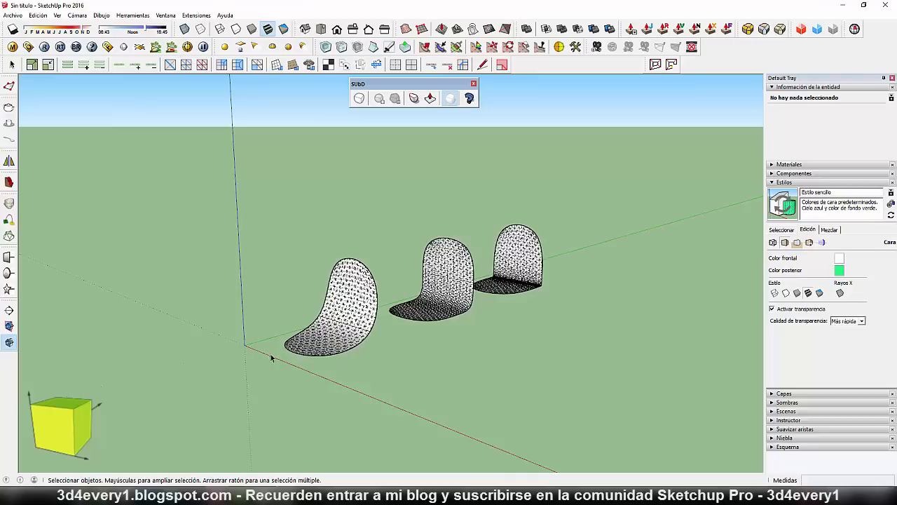
pyautogui.scroll(6, 473, 332)
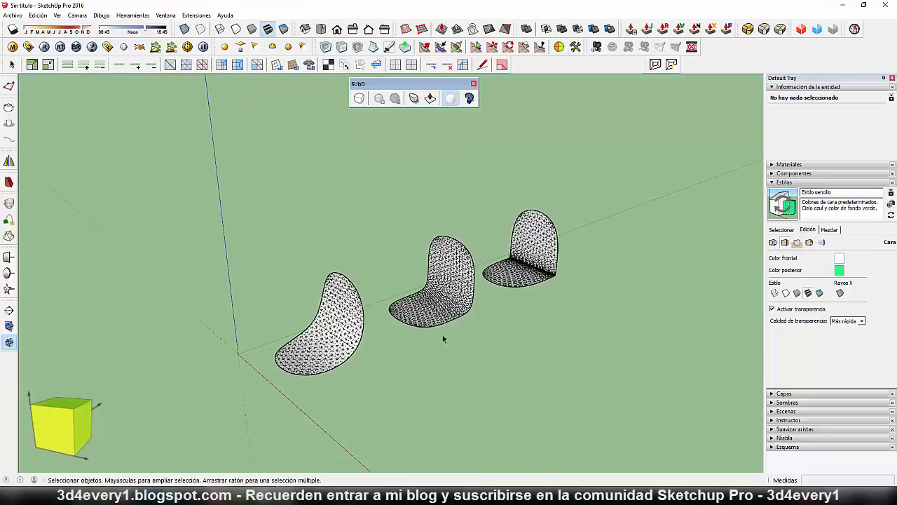
# Examine the subdivided mesh along the folds of the middle and farthest surfaces, from close up and from several angles.
pyautogui.scroll(1, 479, 397)
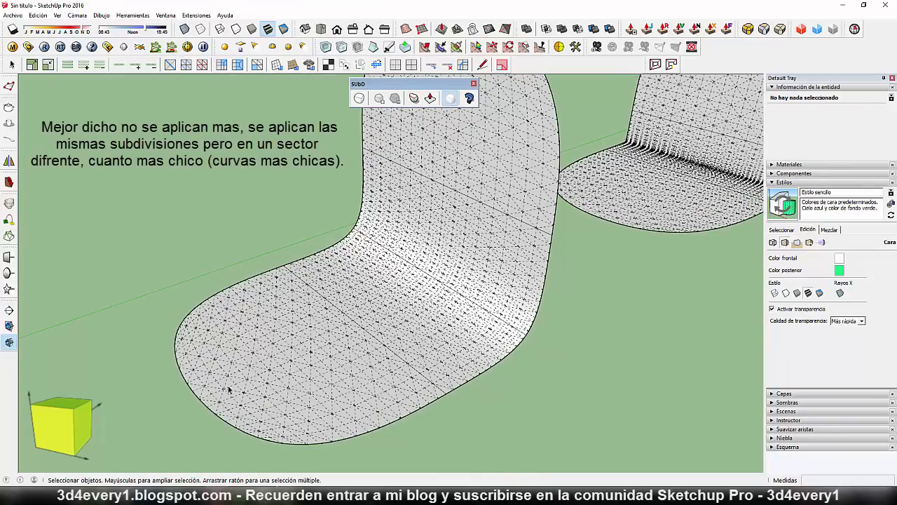
pyautogui.scroll(-2, 228, 389)
pyautogui.moveTo(655, 353); pyautogui.dragTo(626, 375, button='middle')
pyautogui.keyDown('shift'); pyautogui.moveTo(494, 397); pyautogui.dragTo(245, 484, button='middle'); pyautogui.keyUp('shift')
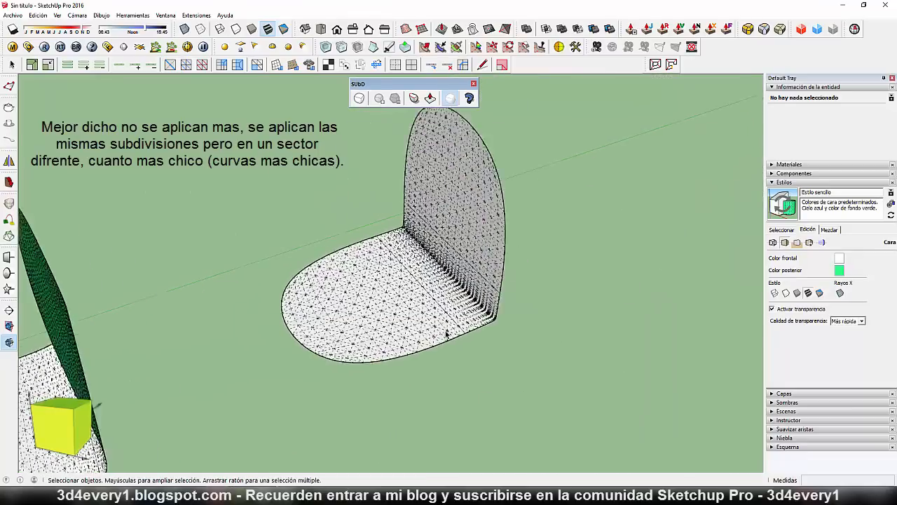
pyautogui.scroll(5, 481, 322)
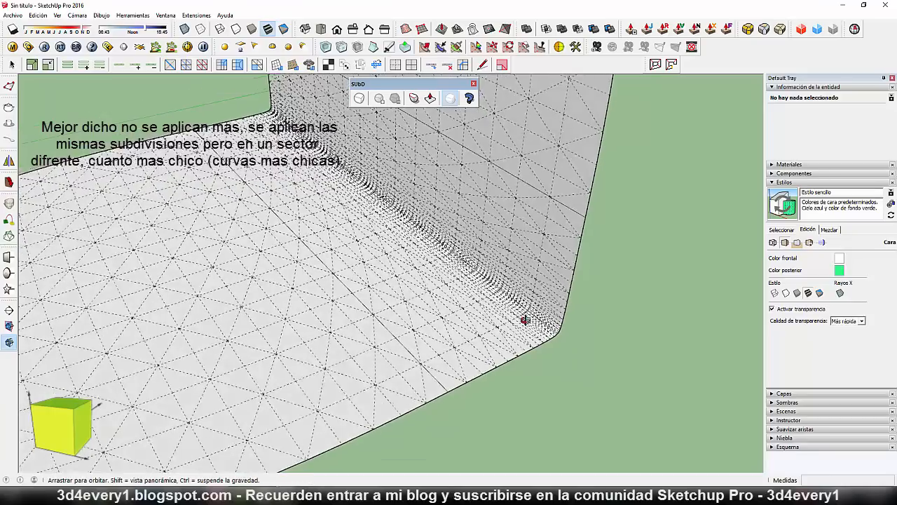
pyautogui.moveTo(525, 319); pyautogui.dragTo(520, 320, button='middle')
pyautogui.scroll(2, 535, 299)
pyautogui.scroll(3, 553, 290)
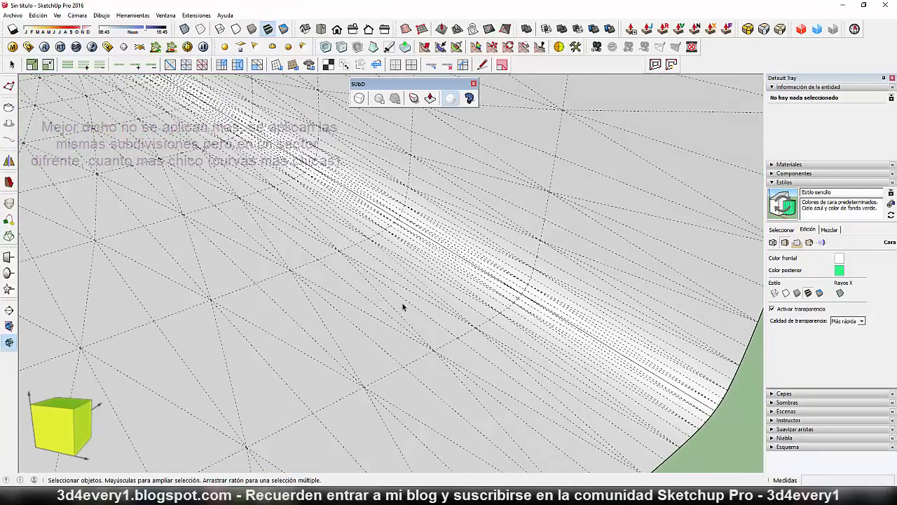
pyautogui.scroll(-3, 498, 280)
pyautogui.scroll(-2, 498, 281)
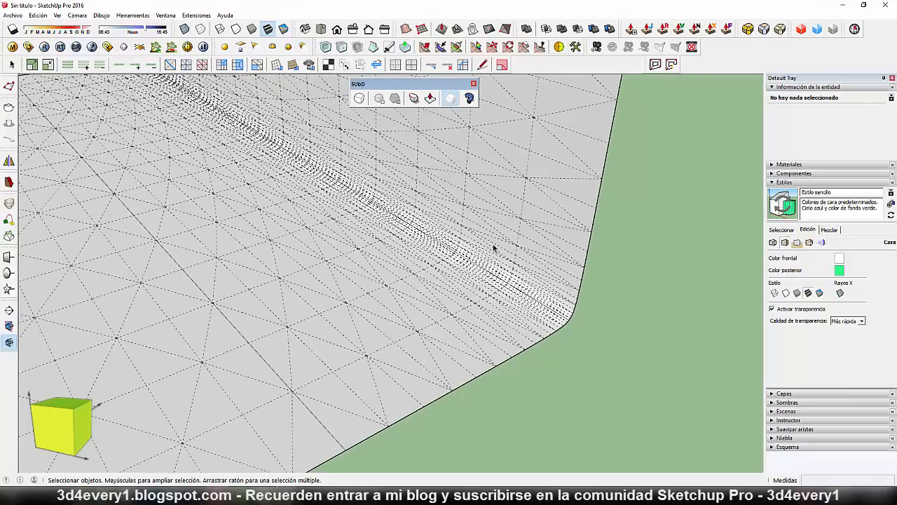
pyautogui.scroll(-1, 493, 248)
pyautogui.scroll(-5, 500, 260)
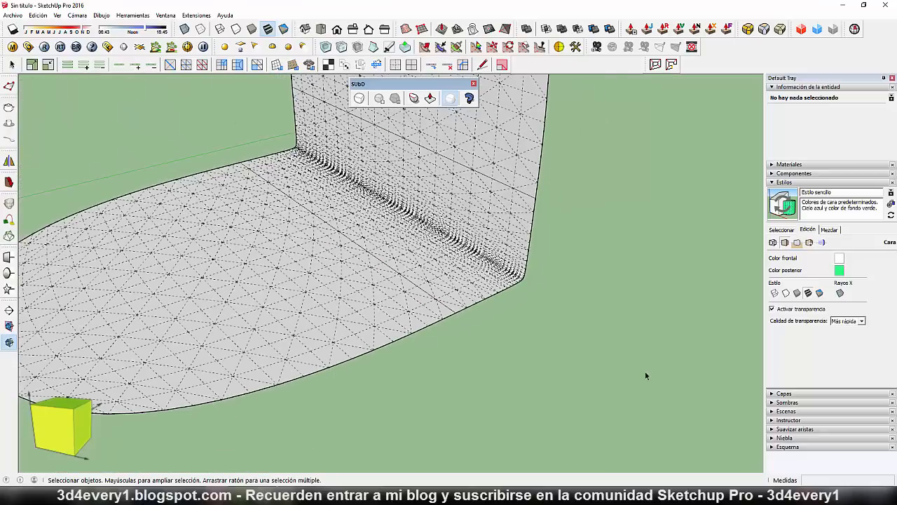
pyautogui.moveTo(645, 372)
pyautogui.mouseDown(button='middle')
pyautogui.moveTo(553, 312)
pyautogui.moveTo(461, 273)
pyautogui.moveTo(466, 243)
pyautogui.moveTo(338, 250)
pyautogui.moveTo(595, 299)
pyautogui.moveTo(546, 340)
pyautogui.mouseUp(button='middle')
pyautogui.scroll(4, 508, 333)
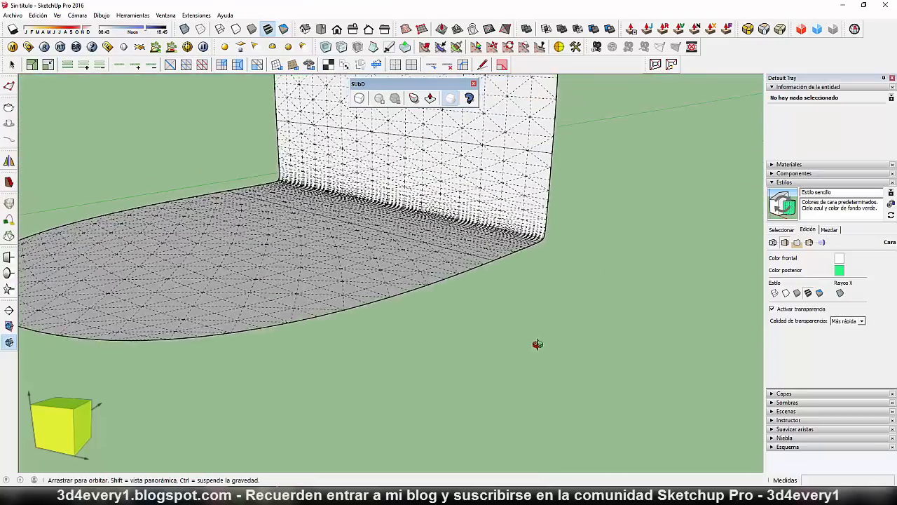
pyautogui.scroll(-8, 480, 350)
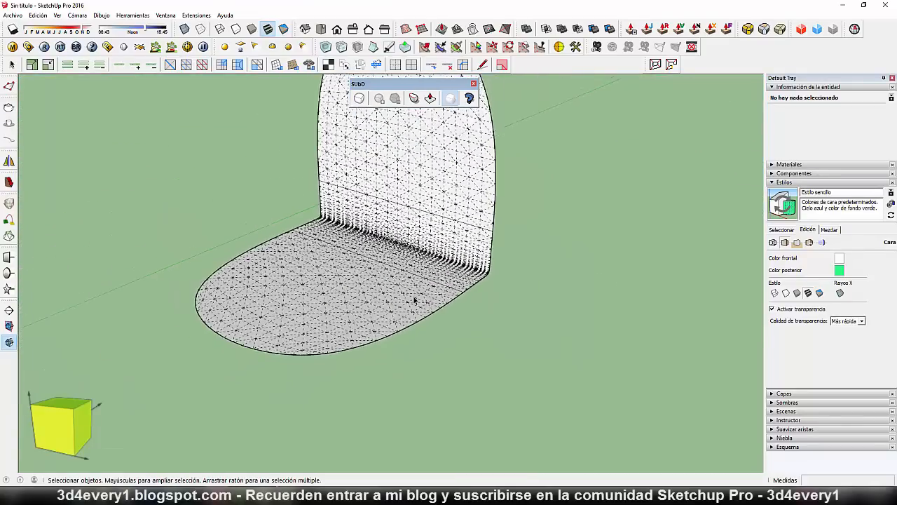
# Return the three subdivided L-shaped groups to their control meshes, from the farthest to the nearest.
pyautogui.moveTo(523, 378)
pyautogui.mouseDown(button='middle')
pyautogui.moveTo(427, 344)
pyautogui.moveTo(424, 315)
pyautogui.moveTo(451, 357)
pyautogui.moveTo(433, 364)
pyautogui.moveTo(500, 344)
pyautogui.moveTo(490, 294)
pyautogui.mouseUp(button='middle')
pyautogui.click(490, 280)
pyautogui.click(358, 98)
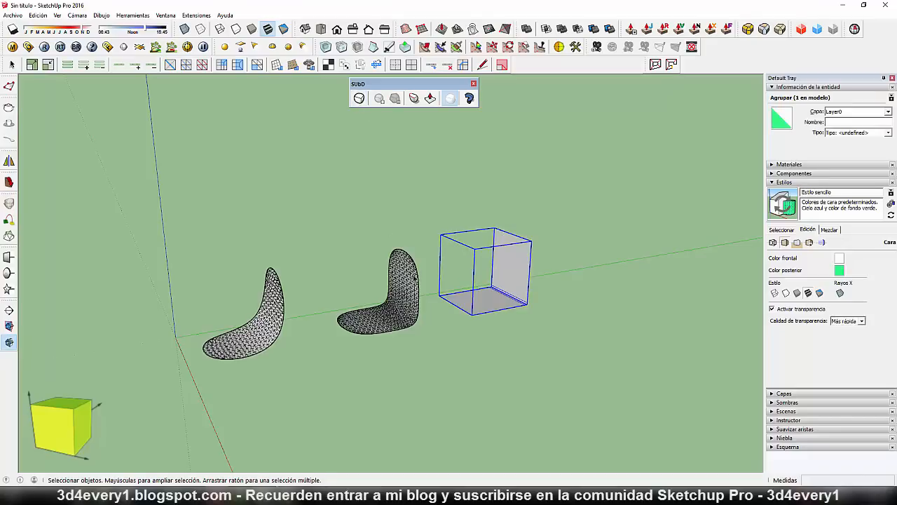
pyautogui.click(413, 284)
pyautogui.click(358, 98)
pyautogui.click(273, 316)
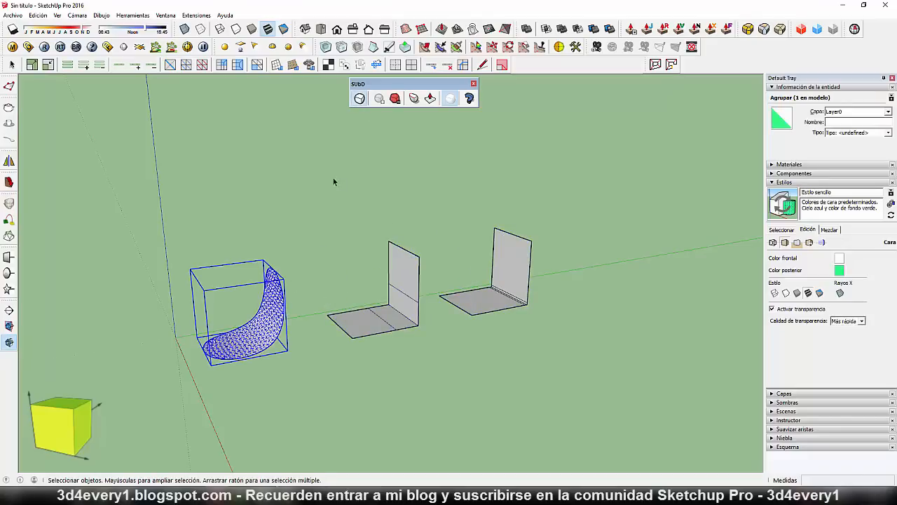
pyautogui.click(359, 98)
# Compare the placement of the support lines on the three control meshes, highlighting the middle group.
pyautogui.moveTo(417, 333); pyautogui.dragTo(488, 362, button='middle')
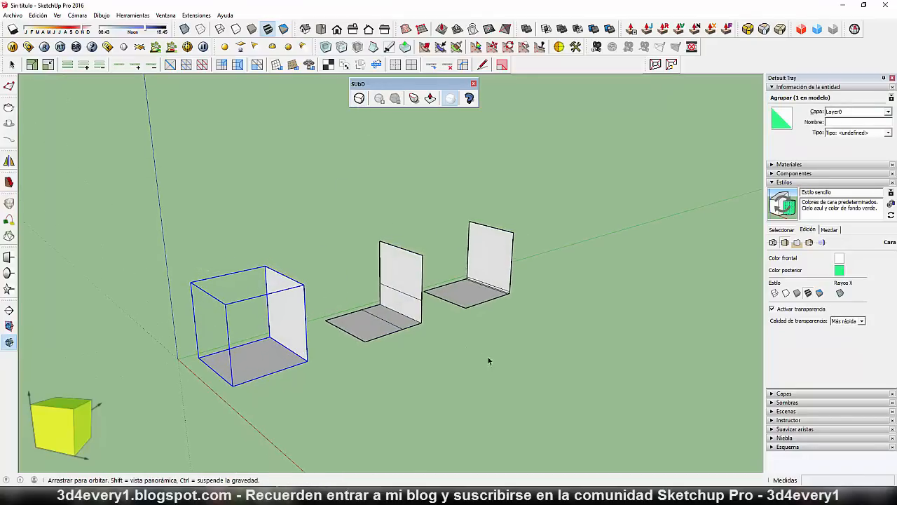
pyautogui.scroll(5, 390, 331)
pyautogui.scroll(-3, 421, 349)
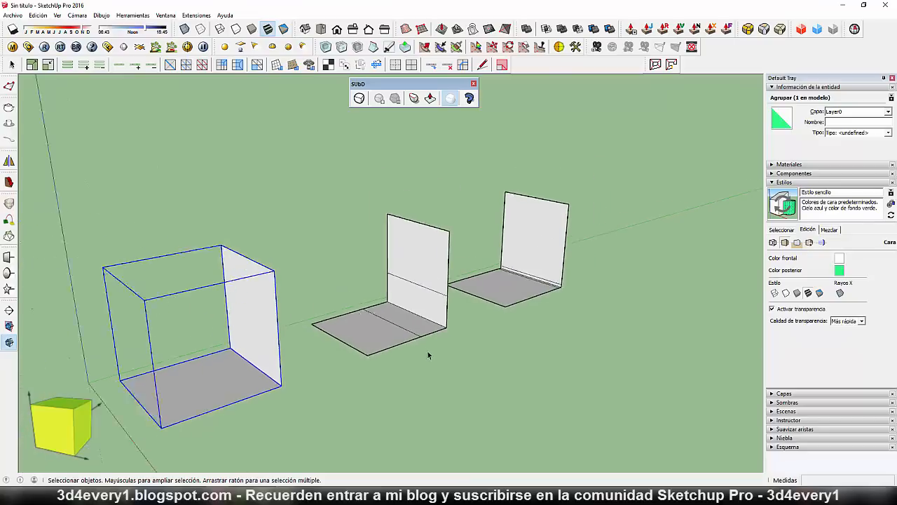
pyautogui.moveTo(427, 351); pyautogui.dragTo(455, 392, button='middle')
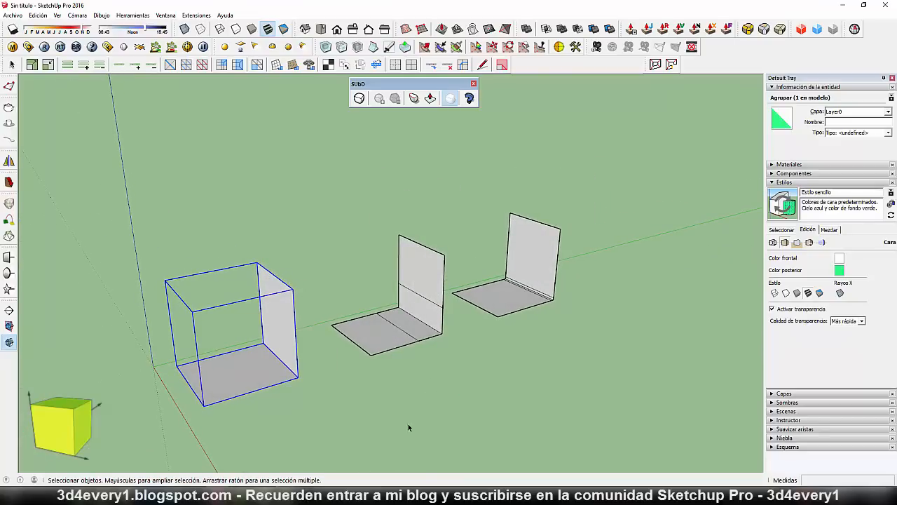
pyautogui.click(407, 337)
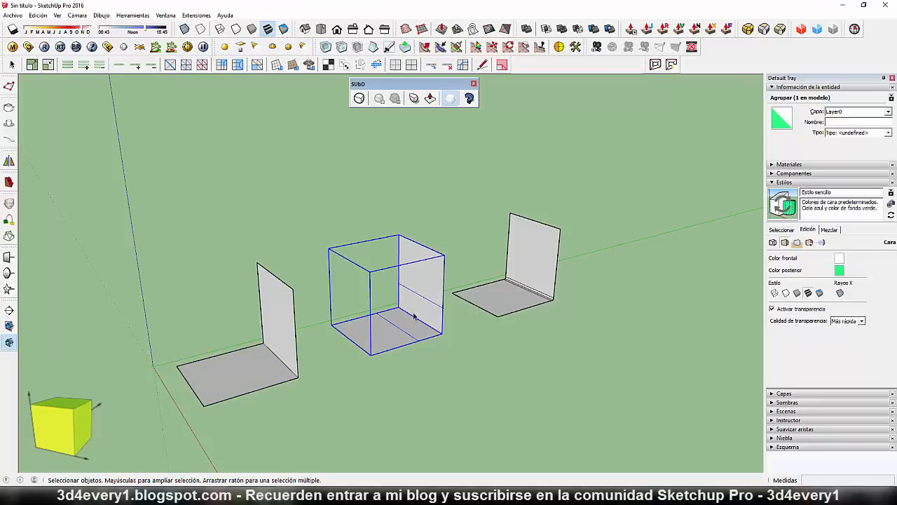
pyautogui.moveTo(574, 318)
pyautogui.mouseDown(button='middle')
pyautogui.moveTo(601, 314)
pyautogui.moveTo(586, 313)
pyautogui.mouseUp(button='middle')
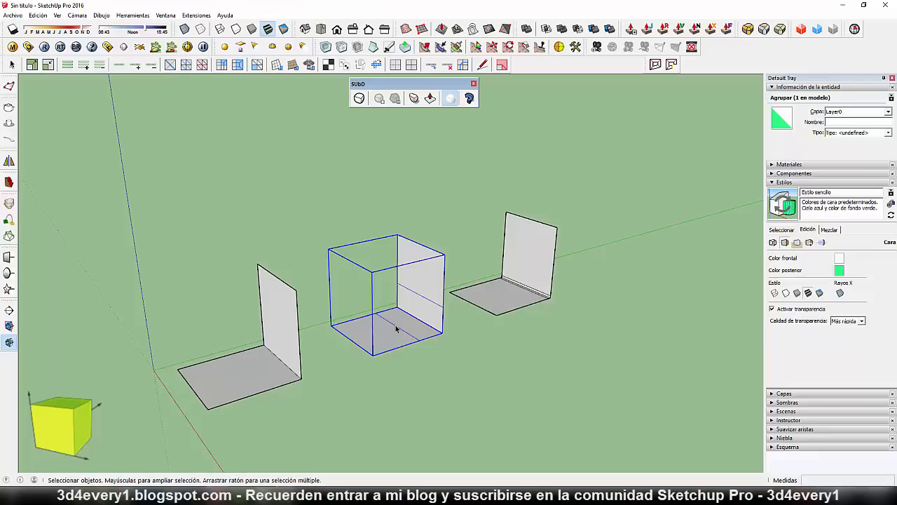
pyautogui.moveTo(396, 329)
pyautogui.mouseDown(button='middle')
pyautogui.moveTo(406, 338)
pyautogui.moveTo(398, 339)
pyautogui.mouseUp(button='middle')
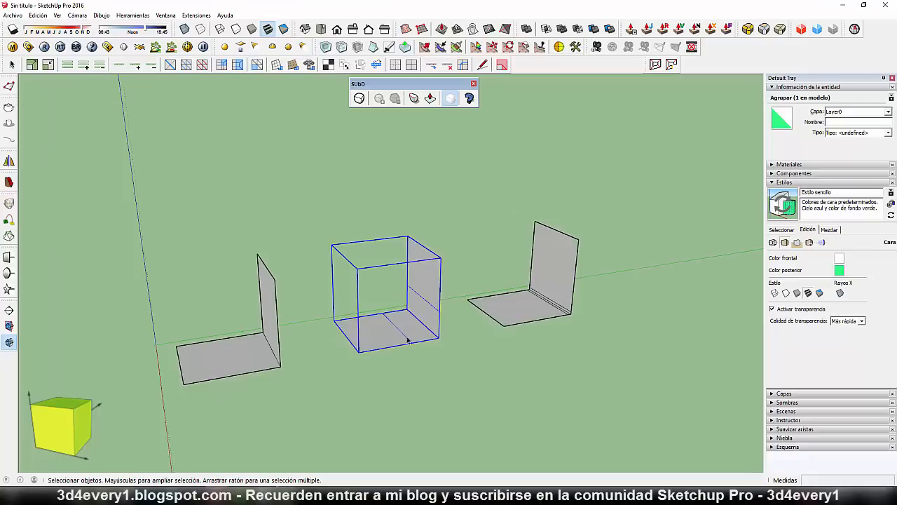
# Move the support line on the middle group's horizontal face close to the fold and exit the group.
pyautogui.scroll(3, 397, 343)
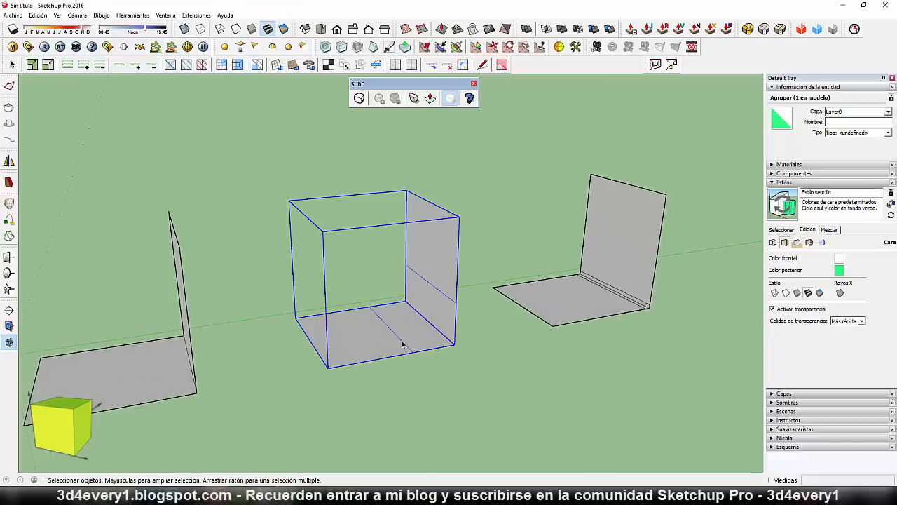
pyautogui.scroll(3, 403, 343)
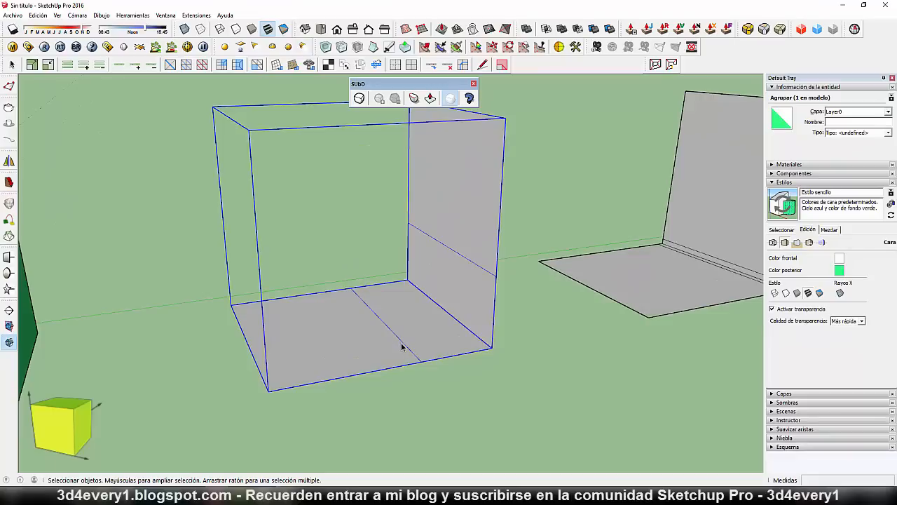
pyautogui.doubleClick(403, 347)
pyautogui.click(407, 349)
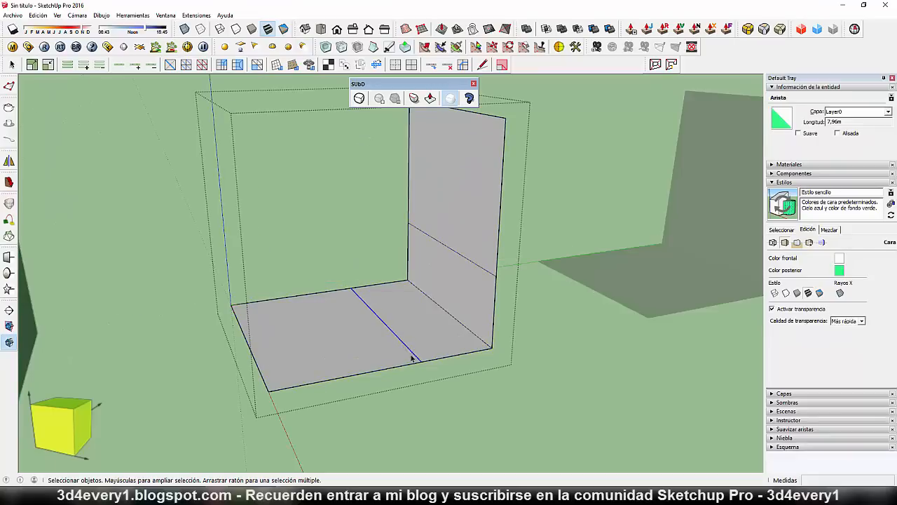
pyautogui.press('m')
pyautogui.click(421, 359)
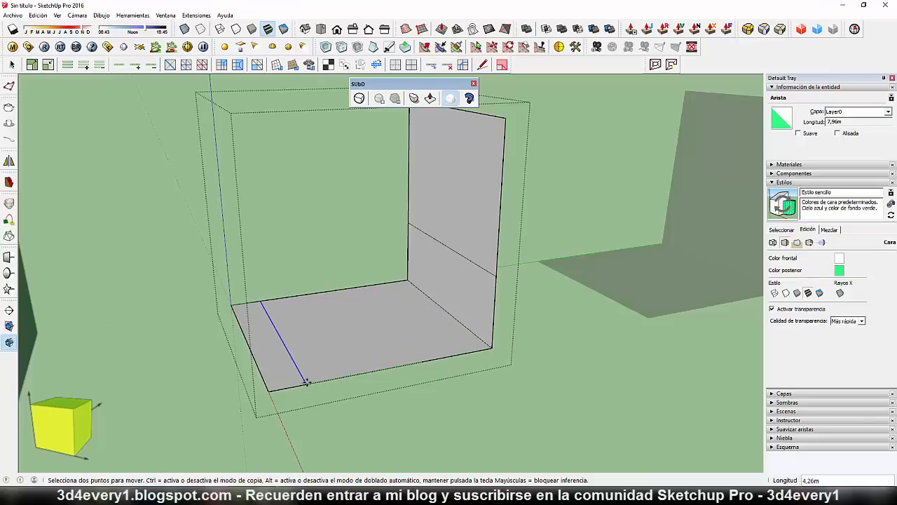
pyautogui.click(477, 347)
pyautogui.press('space')
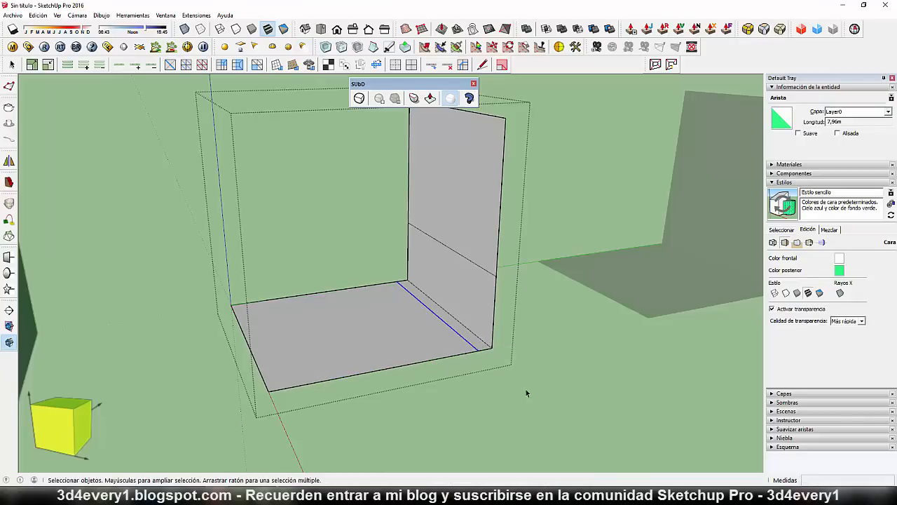
pyautogui.click(526, 389)
# Subdivide the middle group to inspect the fold with one close support line, and return it to its control mesh.
pyautogui.scroll(-1, 464, 339)
pyautogui.moveTo(464, 340); pyautogui.dragTo(528, 390, button='middle')
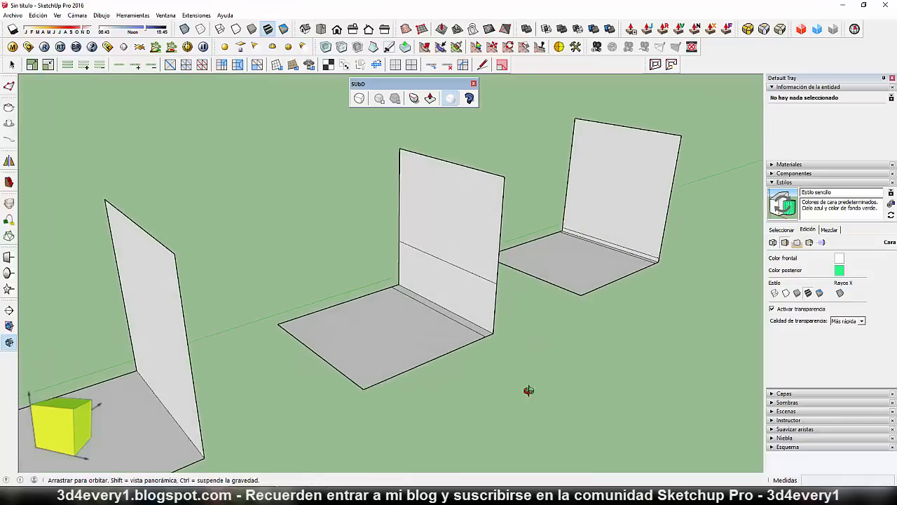
pyautogui.click(400, 183)
pyautogui.click(359, 98)
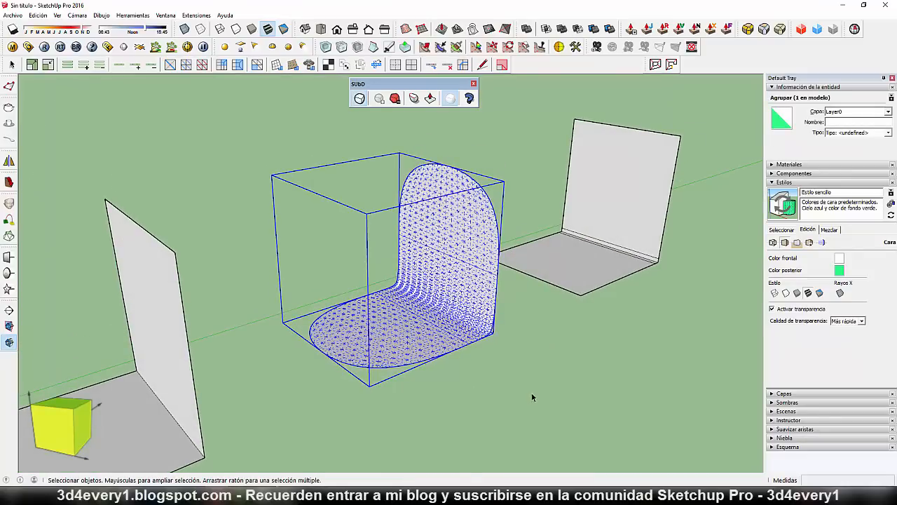
pyautogui.moveTo(532, 397); pyautogui.dragTo(483, 414, button='middle')
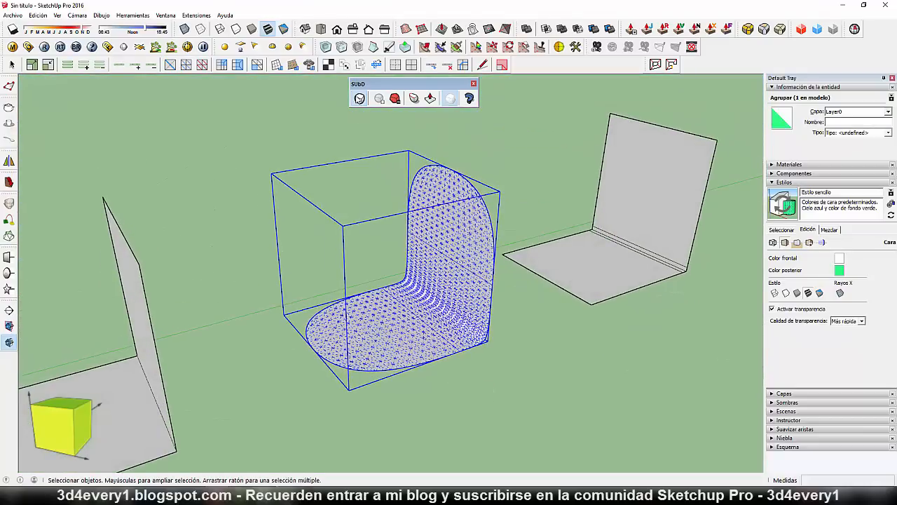
pyautogui.click(358, 97)
# Move the middle group's horizontal-face support line away from the fold, near the opposite outer edge, and exit the group.
pyautogui.doubleClick(454, 331)
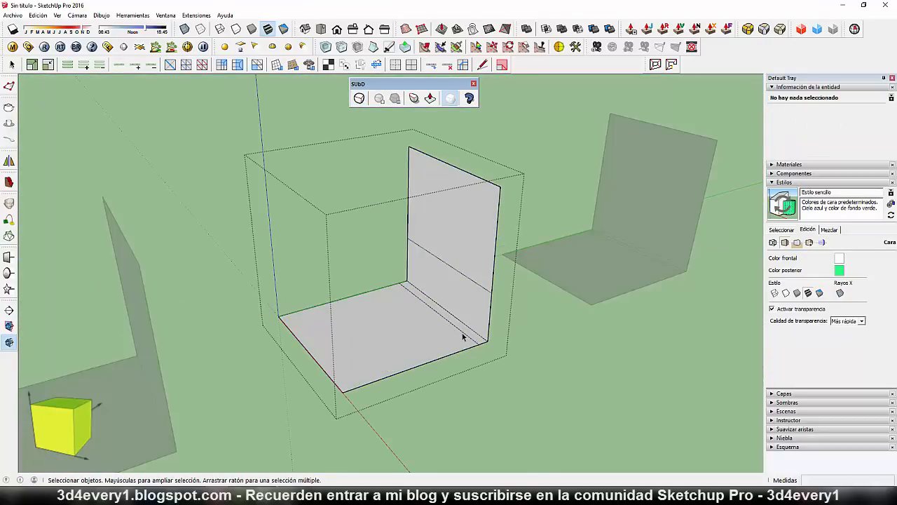
pyautogui.click(464, 333)
pyautogui.press('m')
pyautogui.click(482, 343)
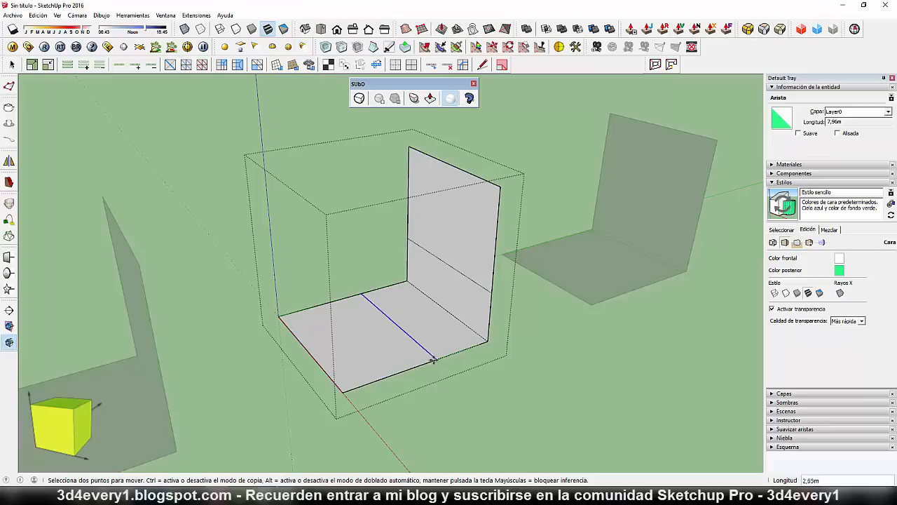
pyautogui.click(371, 379)
pyautogui.press('space')
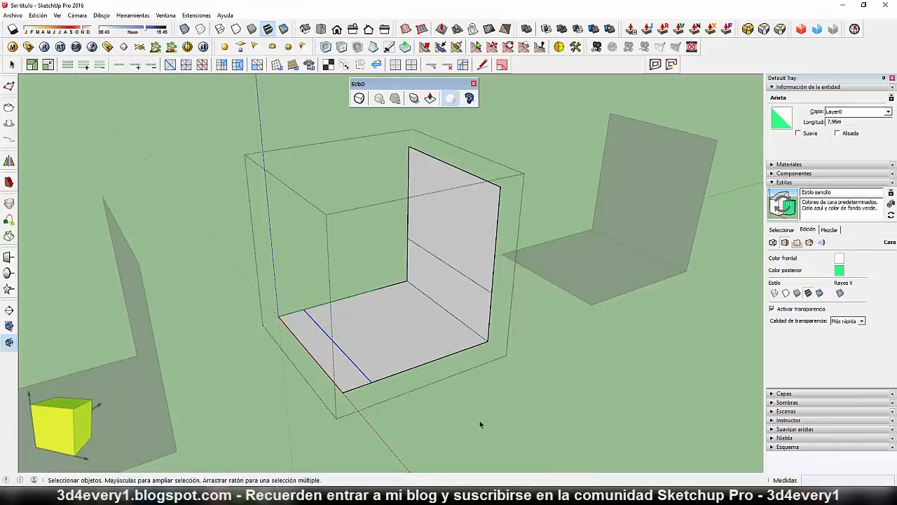
pyautogui.click(479, 419)
# Subdivide the middle group to inspect its curve with the line far from the fold, and restore the control mesh.
pyautogui.click(439, 184)
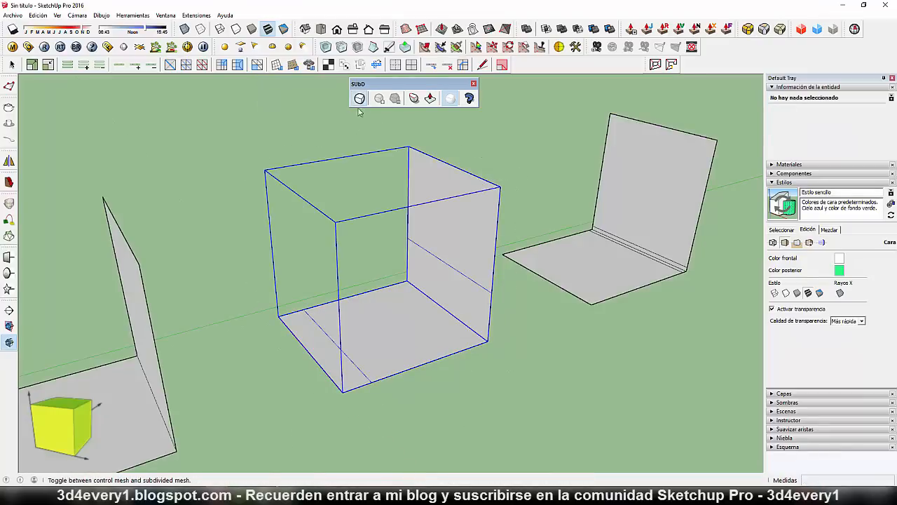
pyautogui.click(358, 98)
pyautogui.moveTo(561, 360); pyautogui.dragTo(416, 236, button='middle')
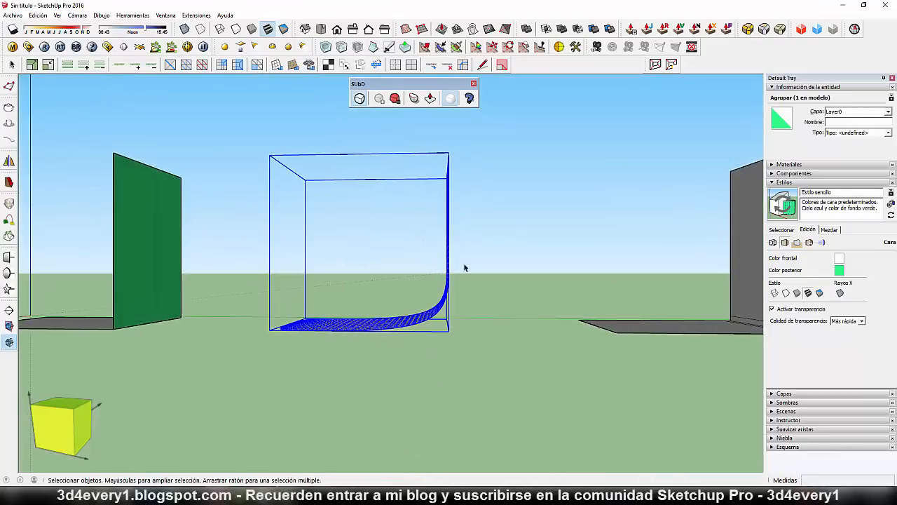
pyautogui.moveTo(332, 343); pyautogui.dragTo(486, 363, button='middle')
pyautogui.scroll(-3, 486, 363)
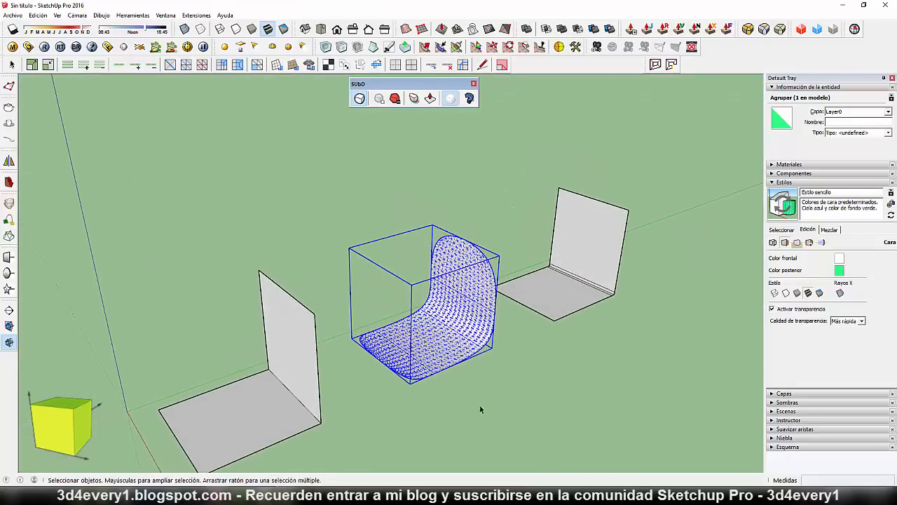
pyautogui.click(359, 98)
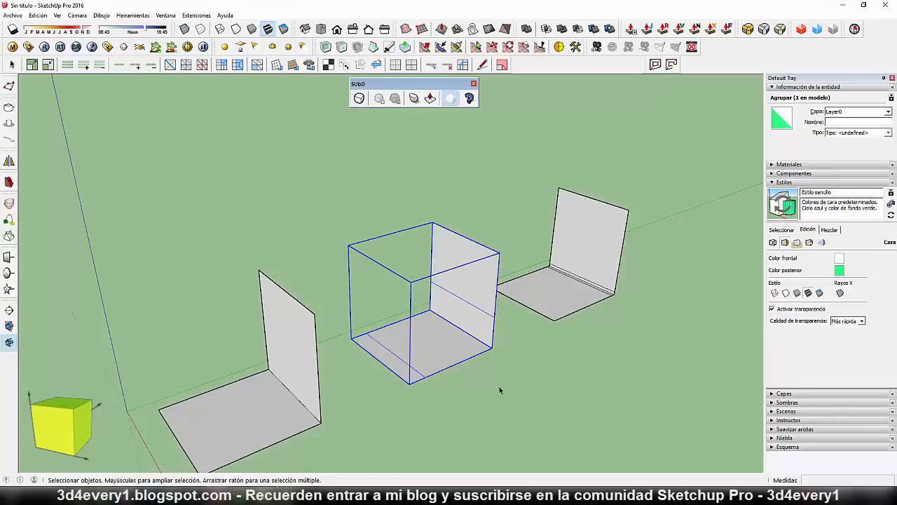
# Inside the middle group, move the horizontal-face line right beside the outer edge and copy it close to the fold.
pyautogui.scroll(4, 460, 392)
pyautogui.doubleClick(406, 378)
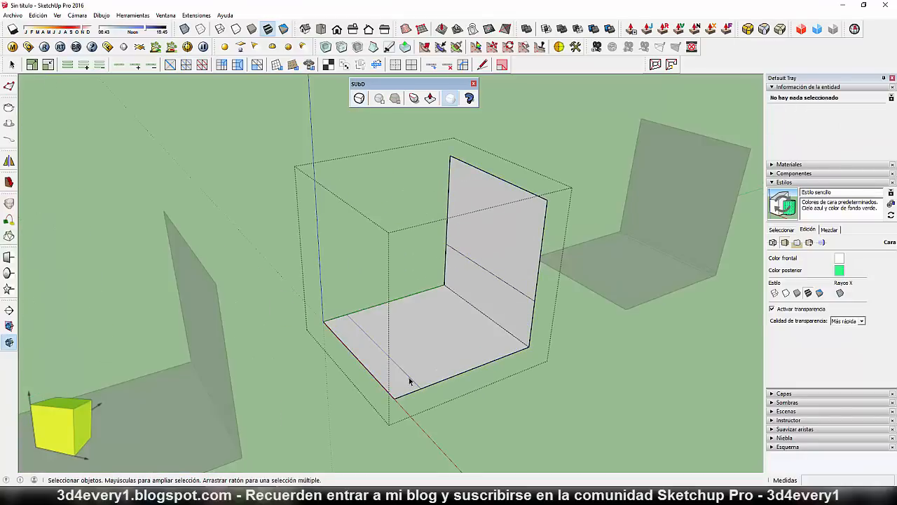
pyautogui.click(409, 379)
pyautogui.press('m')
pyautogui.click(419, 387)
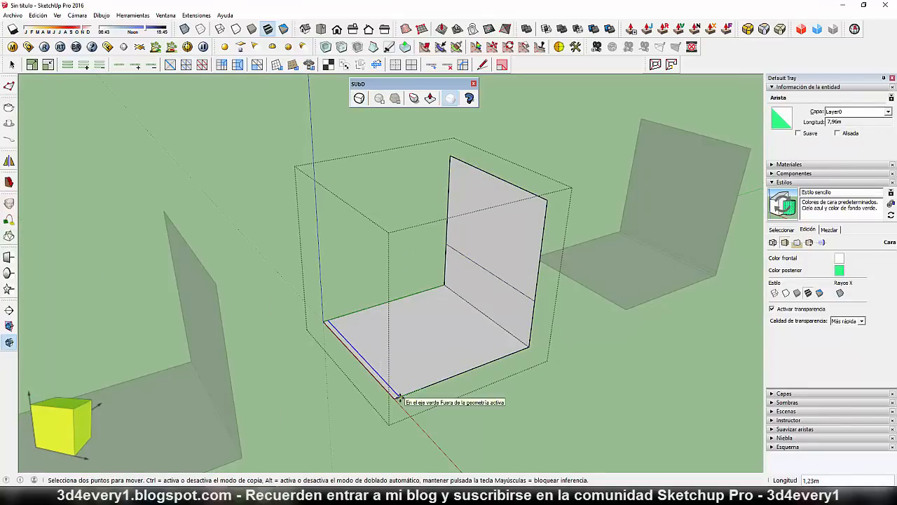
pyautogui.press('ctrl')
pyautogui.click(400, 396)
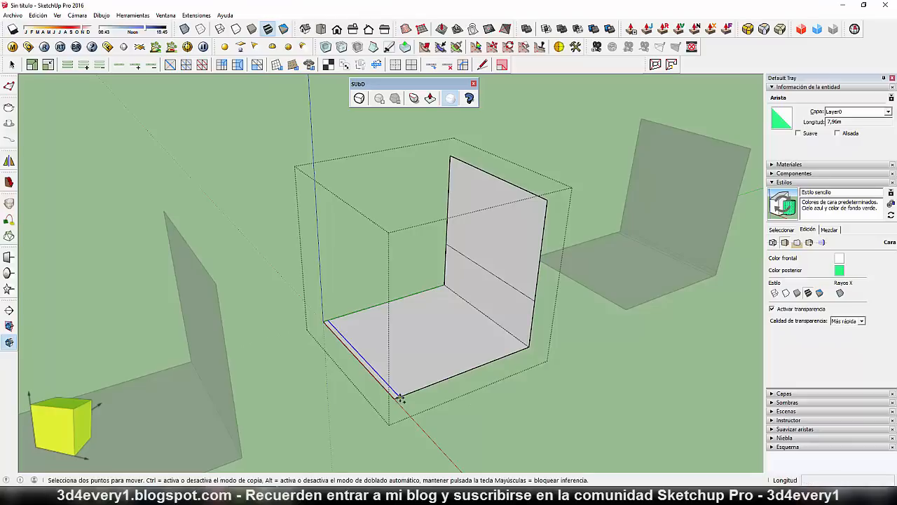
pyautogui.click(529, 350)
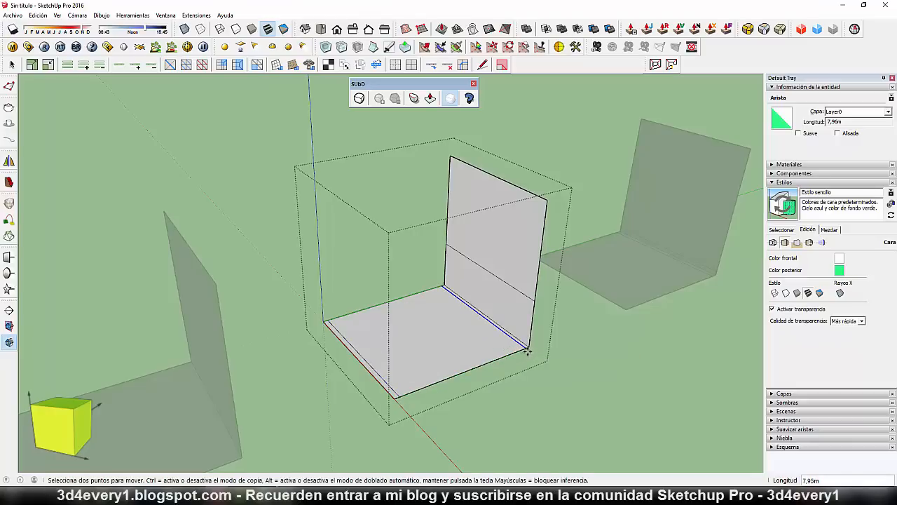
# Copy the support line beside the fold to about the middle of the middle group's horizontal face, exit the group and select it.
pyautogui.click(527, 349)
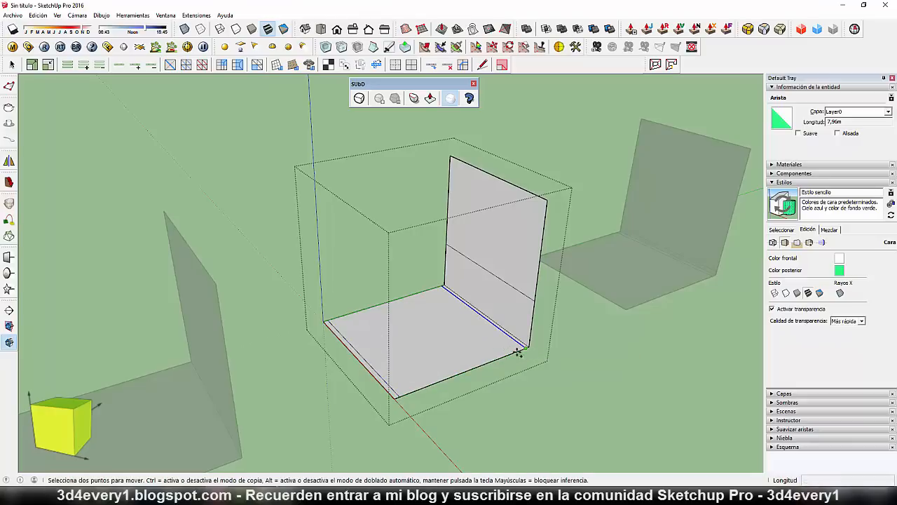
pyautogui.click(467, 371)
pyautogui.scroll(-2, 458, 391)
pyautogui.press('space')
pyautogui.click(488, 401)
pyautogui.click(479, 267)
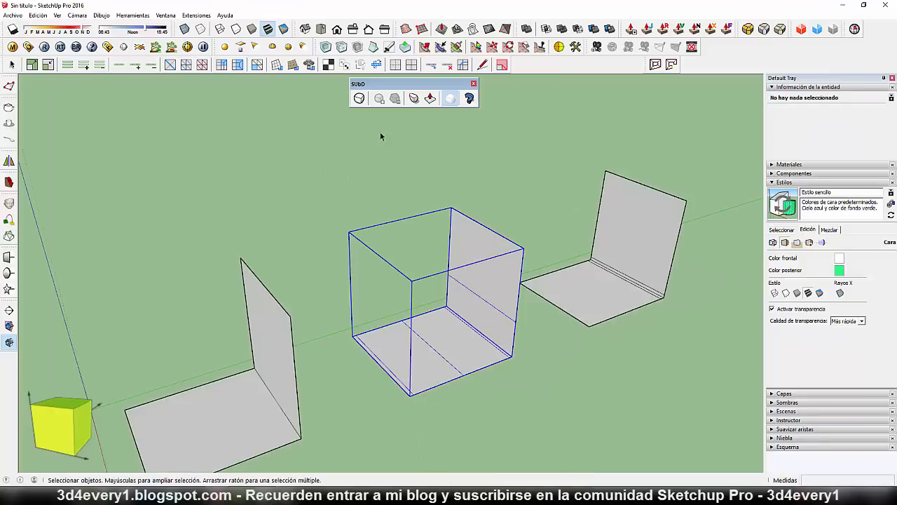
# Subdivide the middle group and examine the curvature at the horizontal face's outer corners and along the fold.
pyautogui.click(359, 98)
pyautogui.scroll(6, 451, 394)
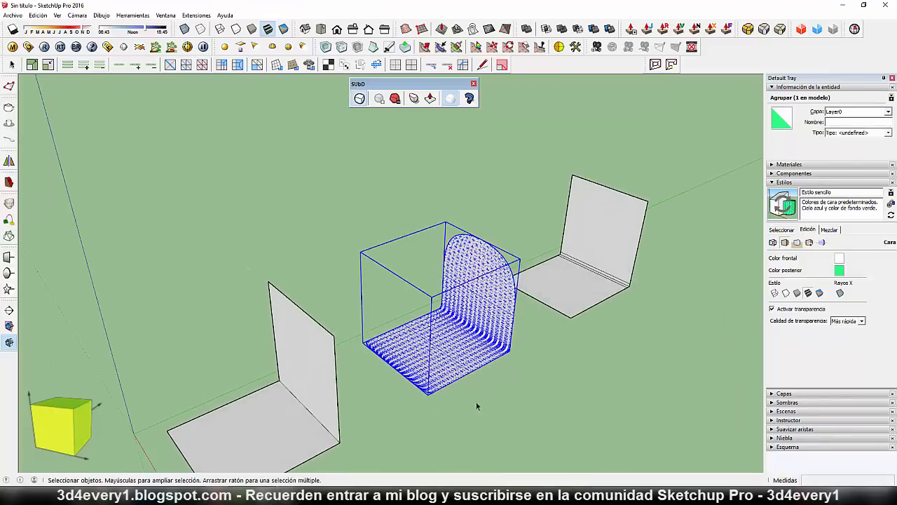
pyautogui.scroll(-5, 353, 379)
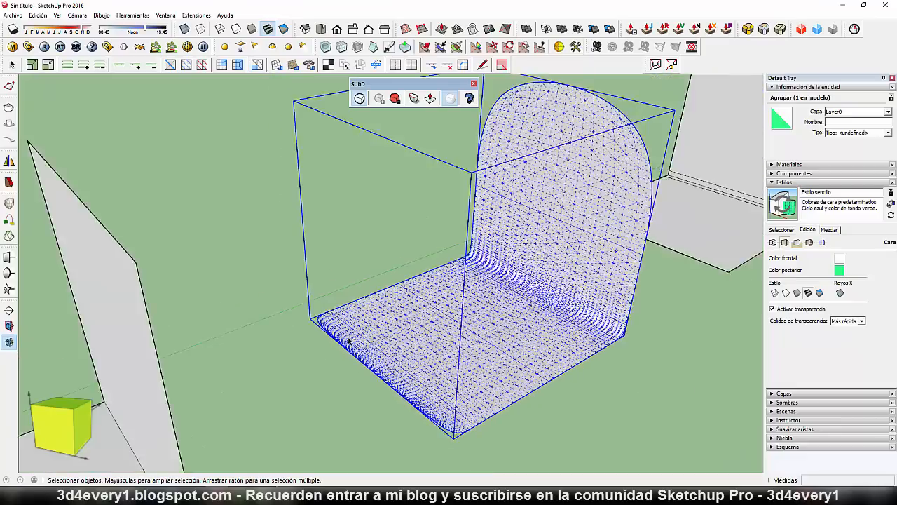
pyautogui.moveTo(422, 406); pyautogui.dragTo(412, 375, button='middle')
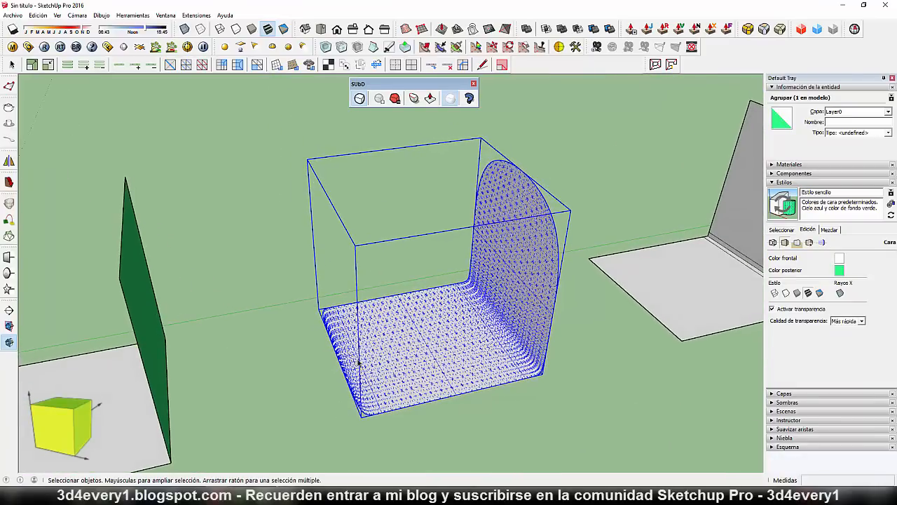
pyautogui.scroll(-3, 428, 312)
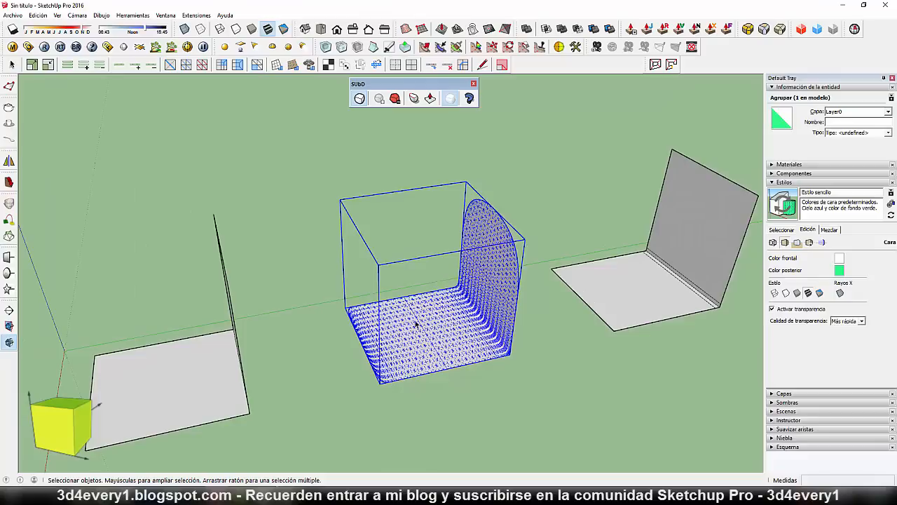
pyautogui.moveTo(417, 318); pyautogui.dragTo(415, 399, button='middle')
pyautogui.scroll(7, 383, 369)
pyautogui.scroll(2, 383, 369)
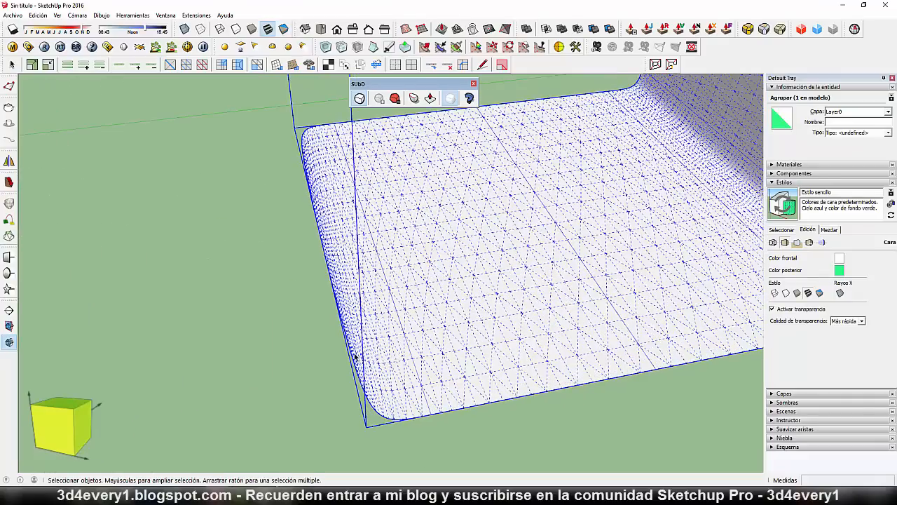
pyautogui.scroll(-3, 394, 345)
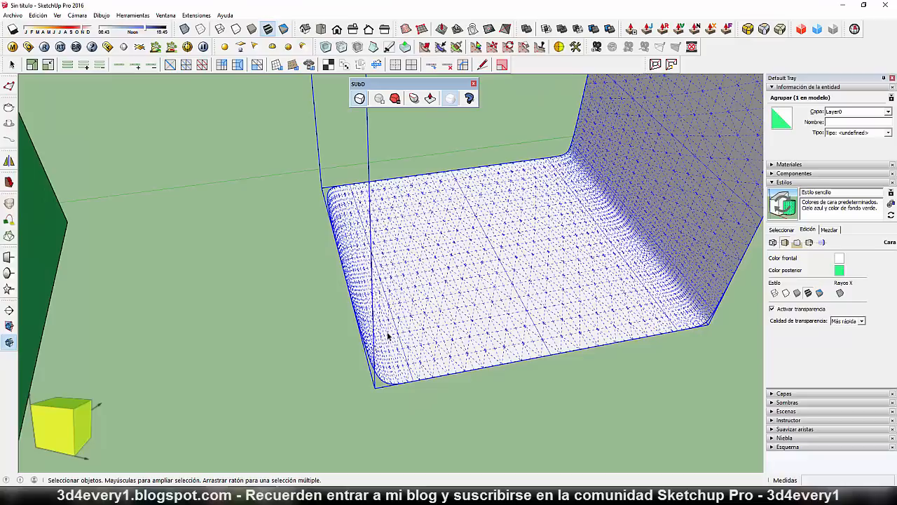
pyautogui.moveTo(376, 370); pyautogui.dragTo(412, 395, button='middle')
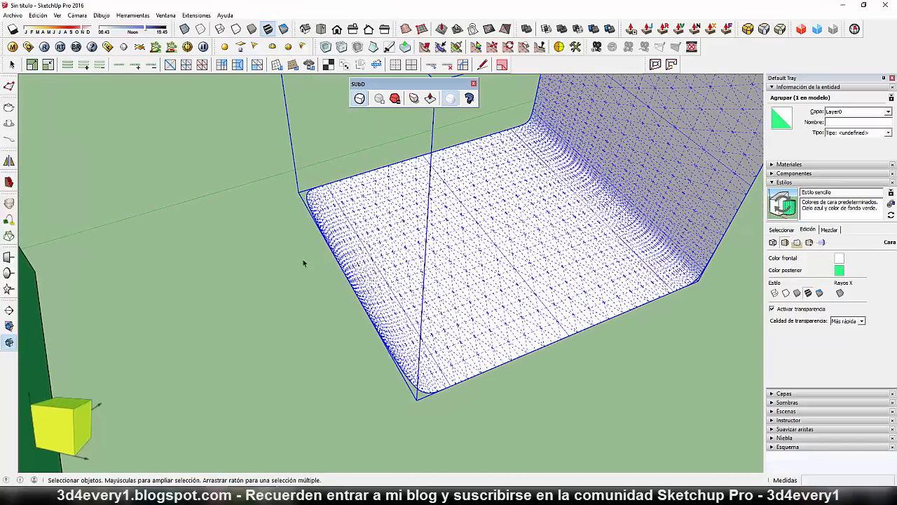
pyautogui.scroll(-5, 365, 214)
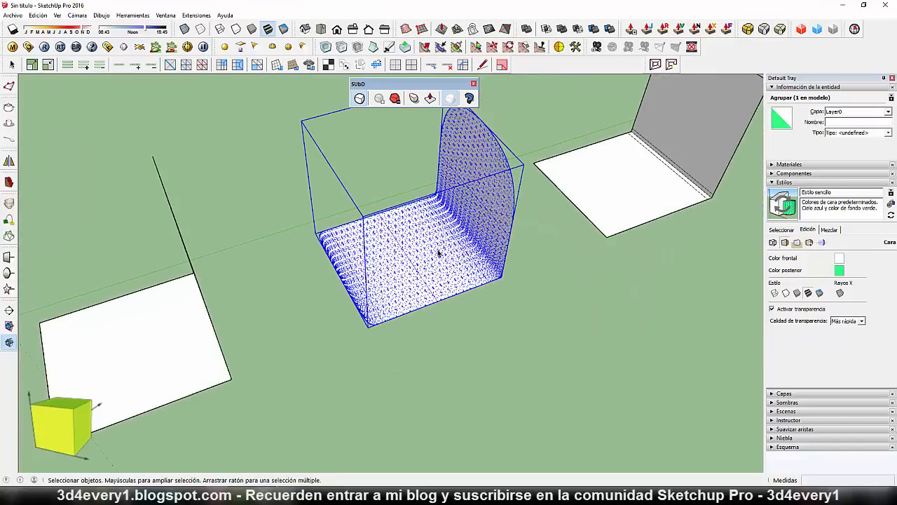
# Subdivide the group farthest from the origin for comparison, and return the middle group to its control mesh.
pyautogui.click(654, 190)
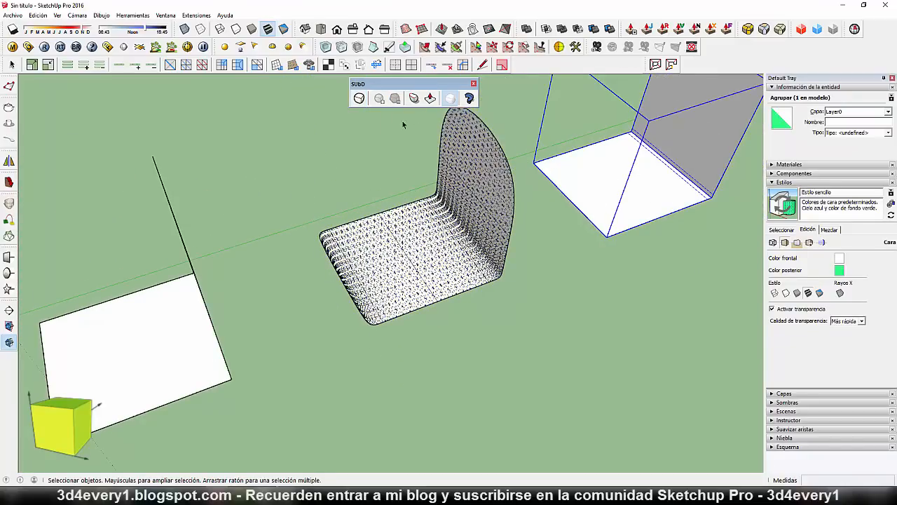
pyautogui.click(359, 98)
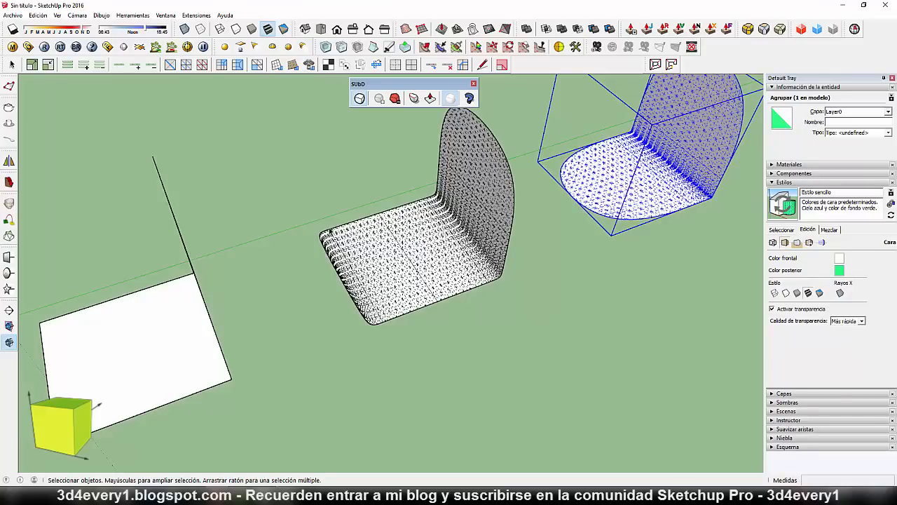
pyautogui.click(378, 310)
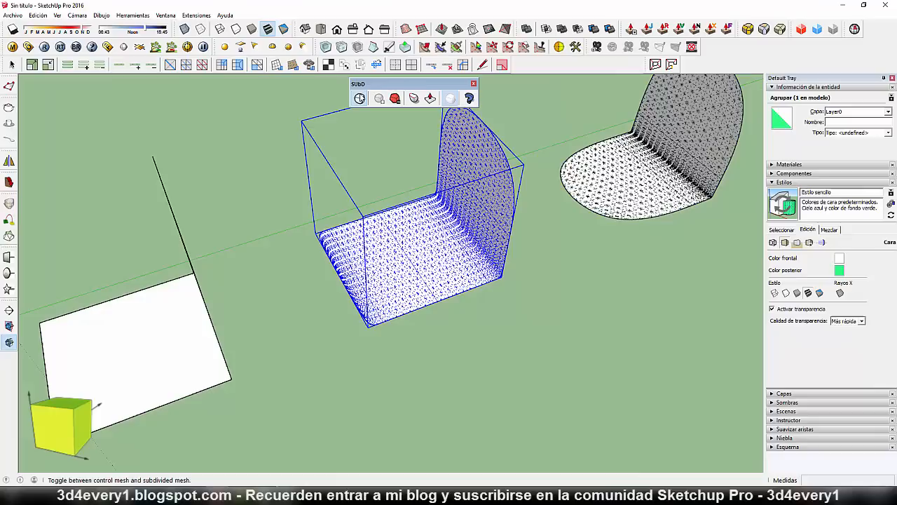
pyautogui.click(395, 98)
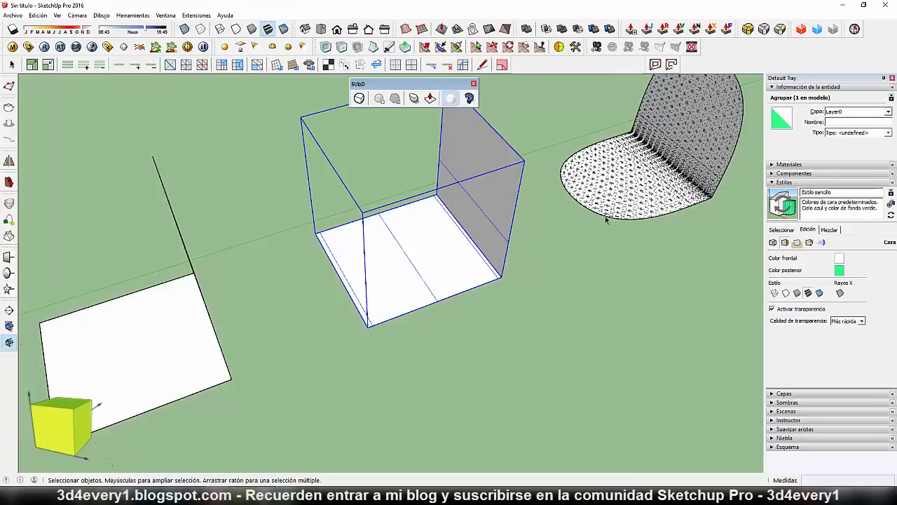
# Inside the middle group, move the support line beside the outer edge about 2.37 m inward, exit the group and subdivide it.
pyautogui.doubleClick(349, 290)
pyautogui.click(353, 296)
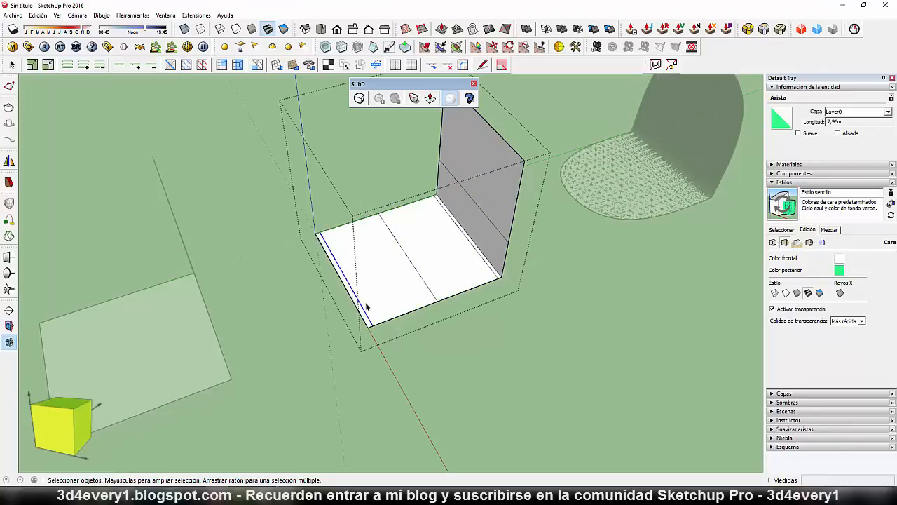
pyautogui.press('m')
pyautogui.click(372, 324)
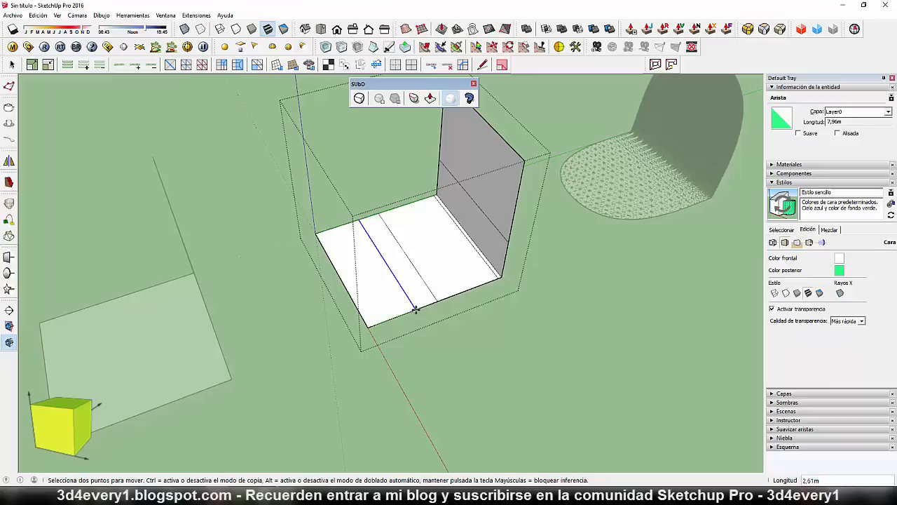
pyautogui.click(410, 311)
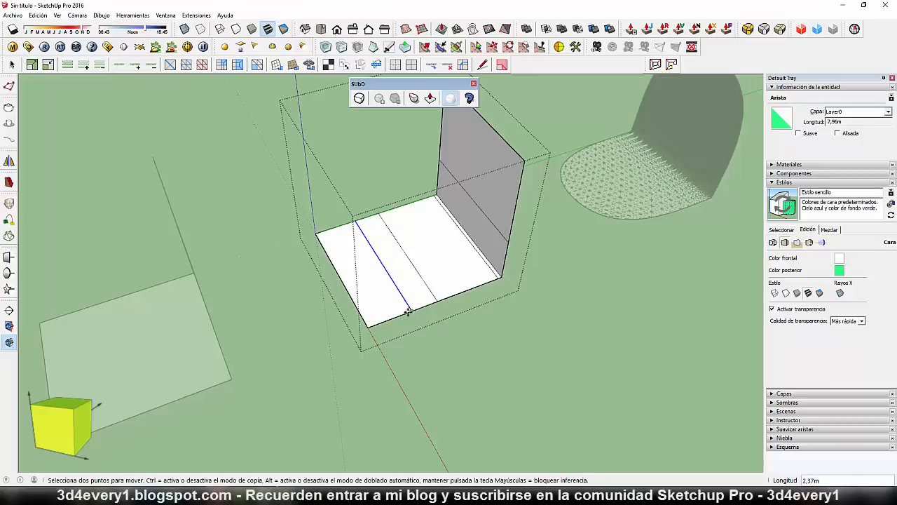
pyautogui.press('space')
pyautogui.click(467, 370)
pyautogui.click(457, 257)
pyautogui.click(395, 98)
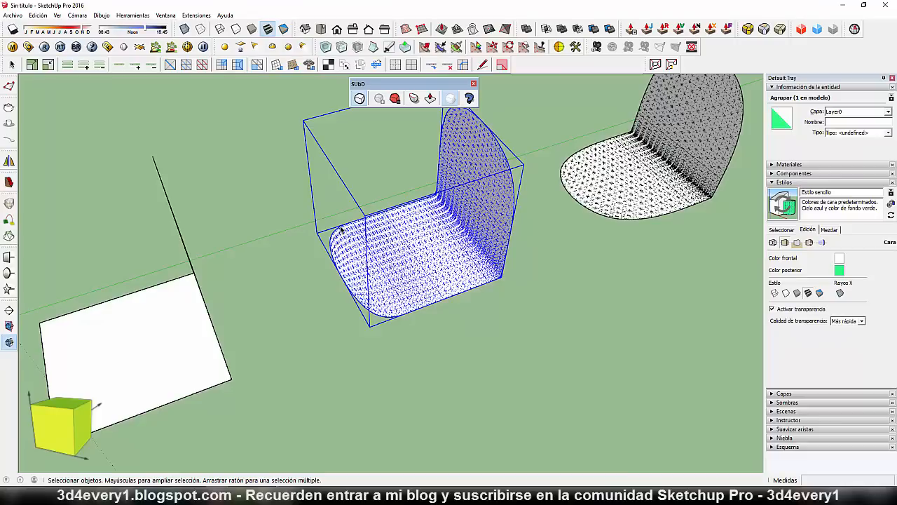
# Inside the group nearest the origin, draw a support line right beside the horizontal face's outer edge, and exit the group.
pyautogui.scroll(-3, 340, 229)
pyautogui.click(224, 303)
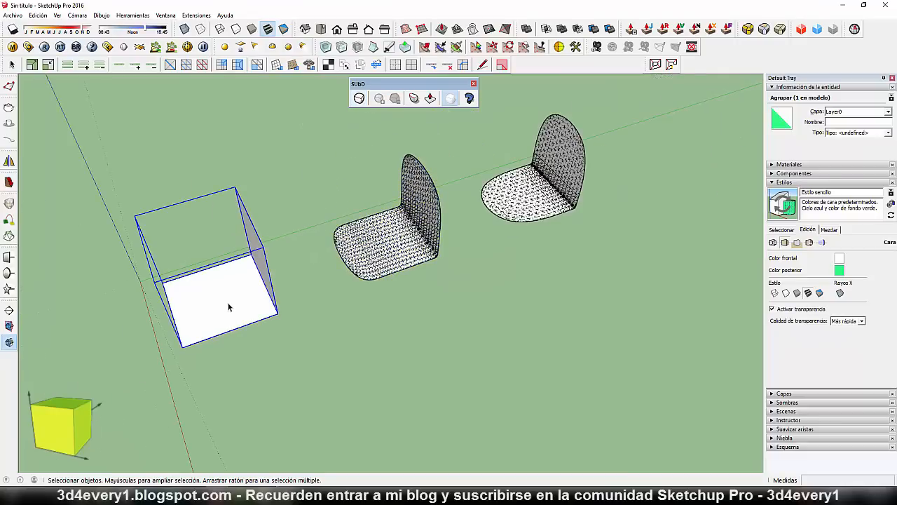
pyautogui.doubleClick(228, 307)
pyautogui.press('l')
pyautogui.scroll(2, 190, 335)
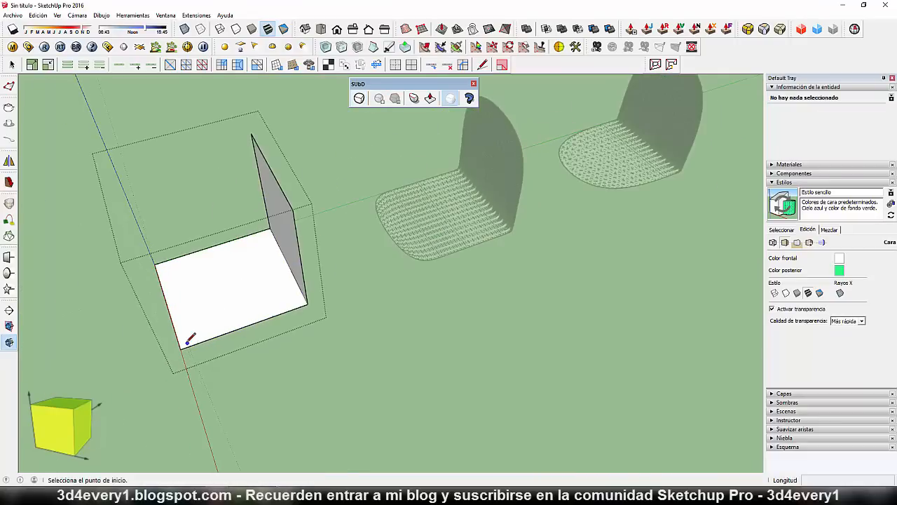
pyautogui.scroll(2, 188, 342)
pyautogui.scroll(3, 185, 344)
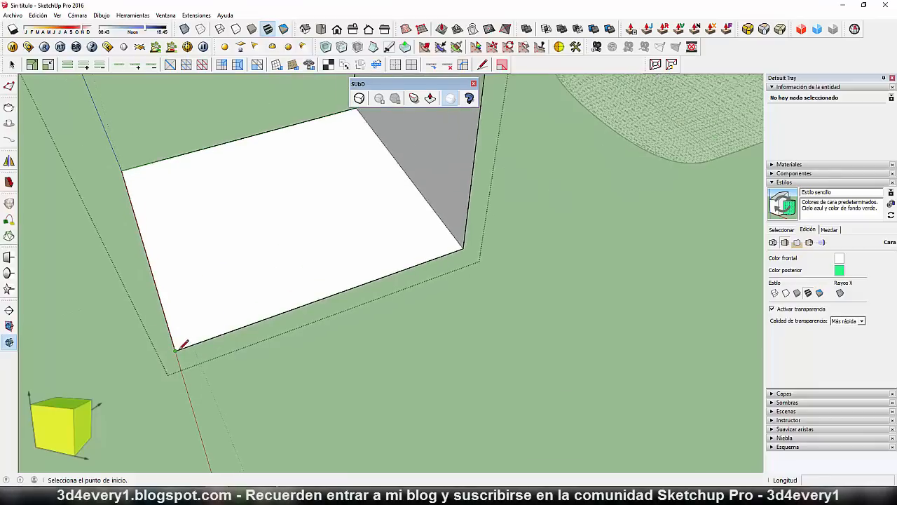
pyautogui.scroll(3, 182, 349)
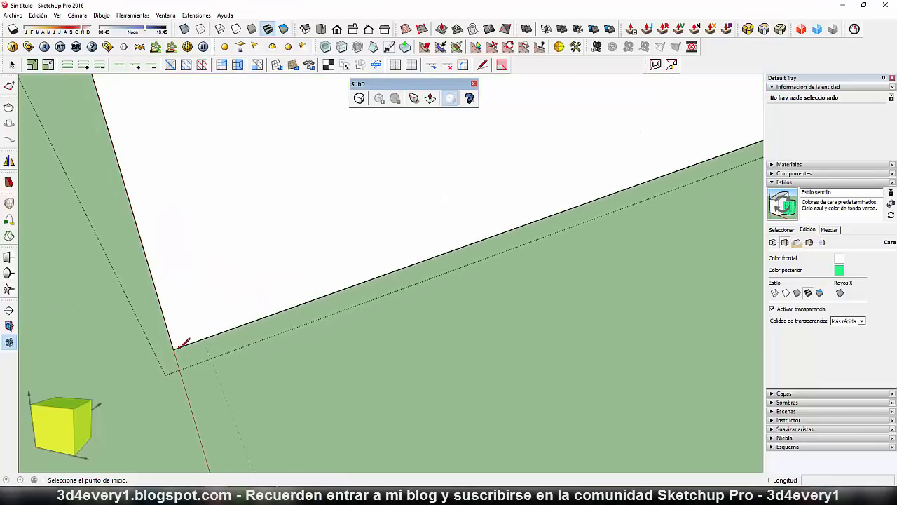
pyautogui.click(179, 339)
pyautogui.scroll(-2, 171, 304)
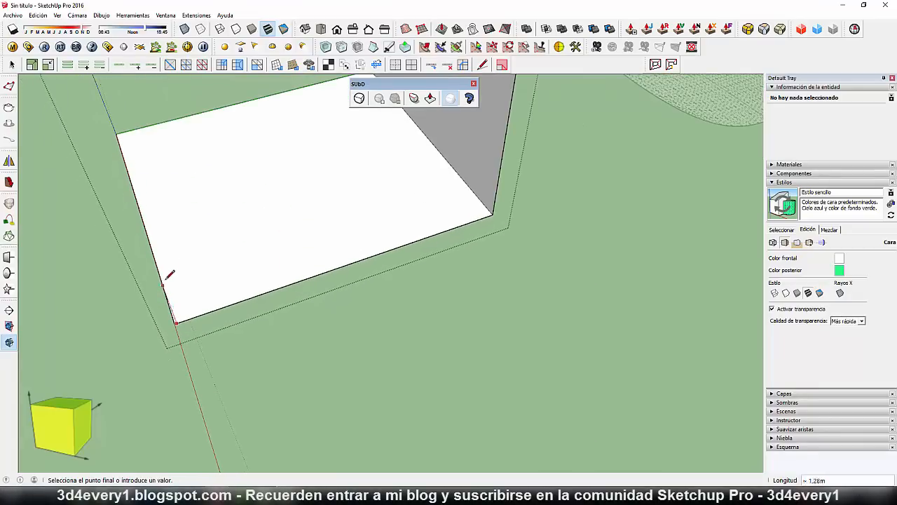
pyautogui.click(120, 132)
pyautogui.scroll(-3, 315, 325)
pyautogui.press('space')
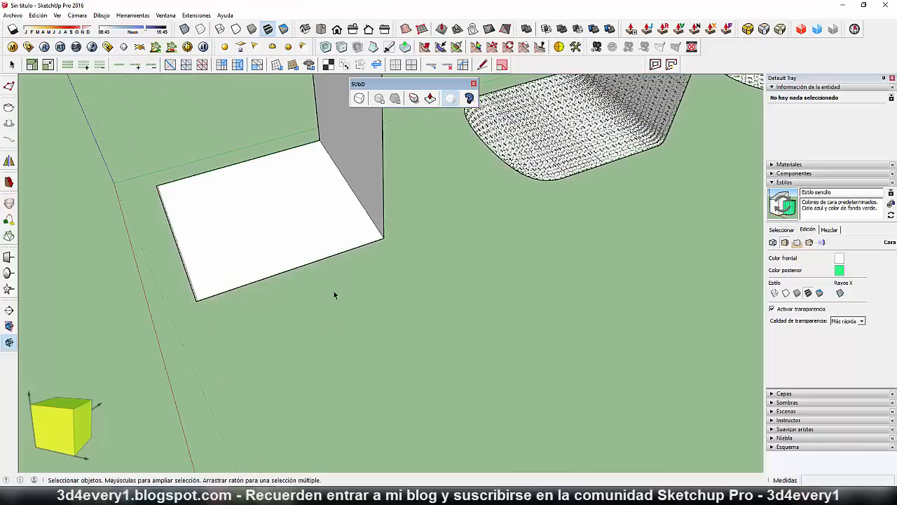
pyautogui.scroll(-2, 333, 294)
# Subdivide the group nearest the origin, examine its outer corners, and compare the curvature of all three groups.
pyautogui.click(326, 237)
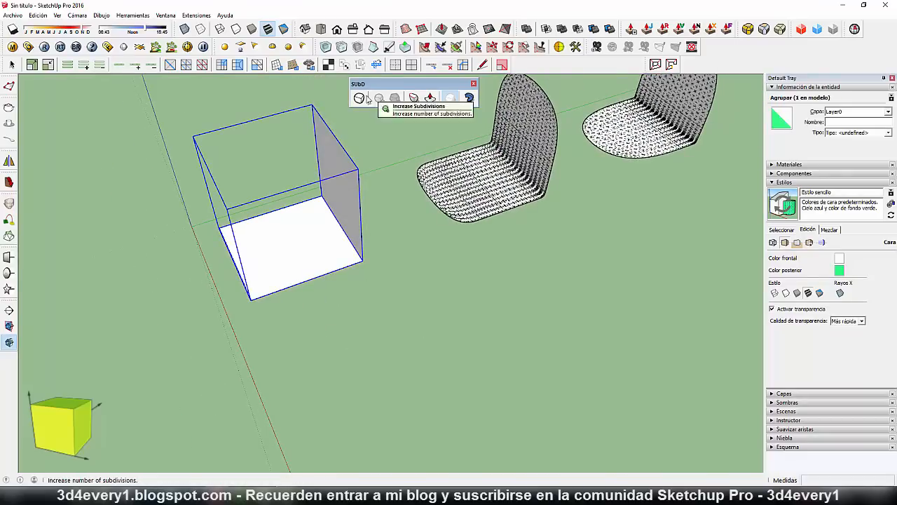
pyautogui.click(395, 98)
pyautogui.moveTo(318, 344); pyautogui.dragTo(236, 304, button='middle')
pyautogui.scroll(3, 207, 216)
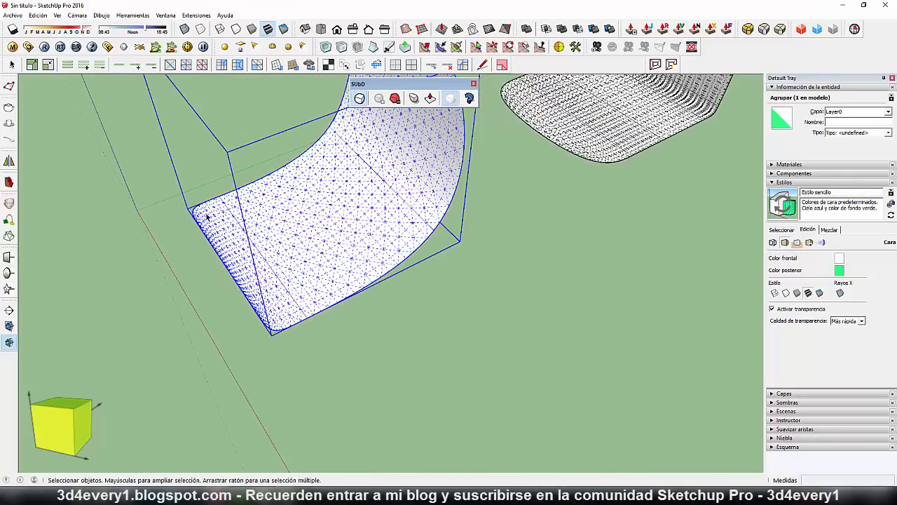
pyautogui.scroll(2, 299, 354)
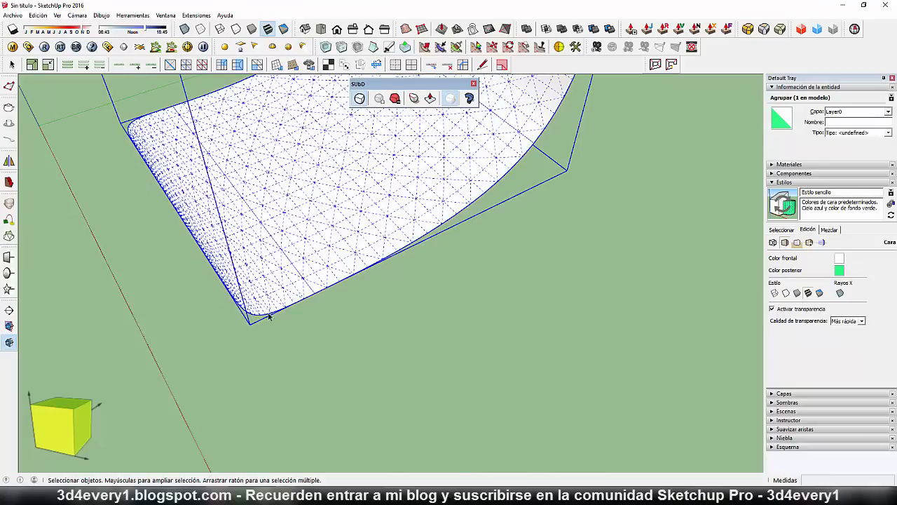
pyautogui.scroll(-5, 248, 328)
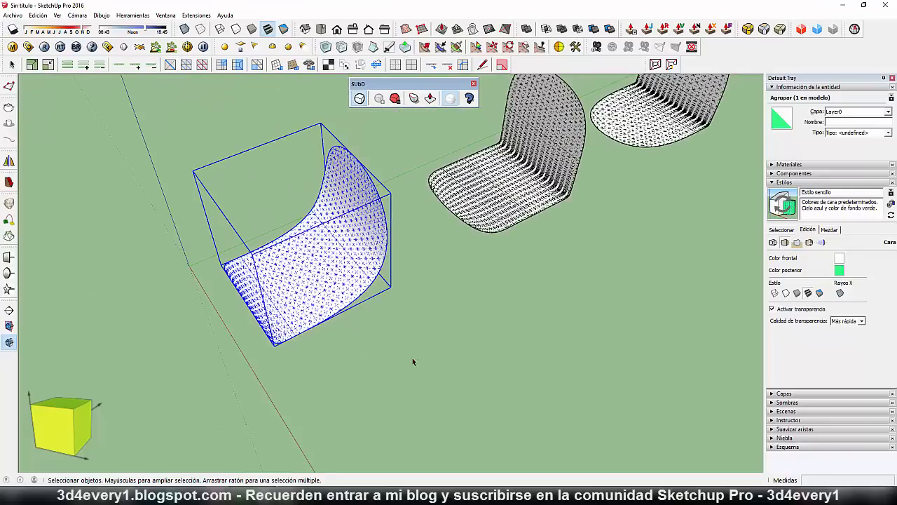
pyautogui.scroll(-2, 397, 355)
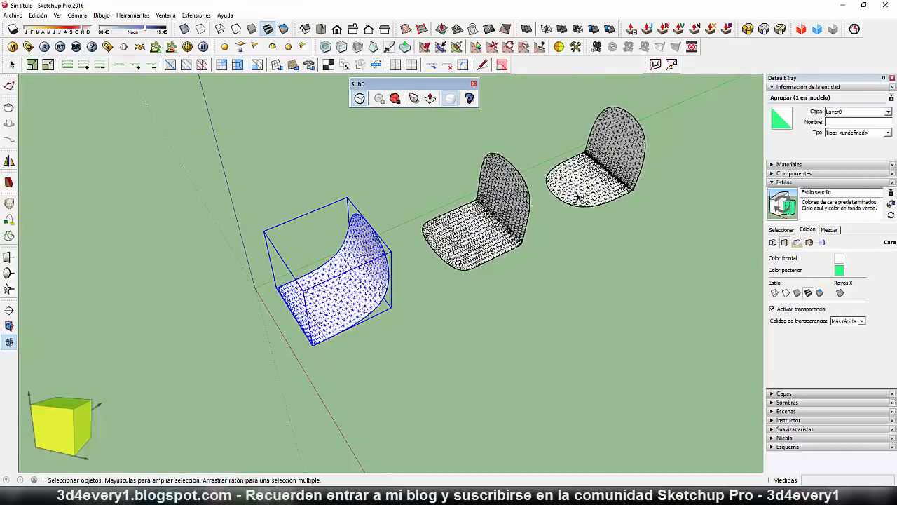
pyautogui.moveTo(534, 336); pyautogui.dragTo(498, 289, button='middle')
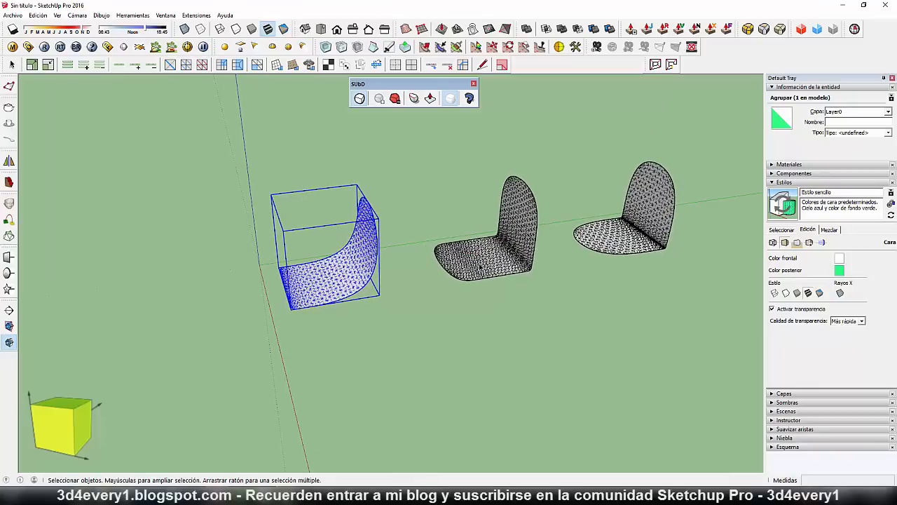
pyautogui.moveTo(529, 338); pyautogui.dragTo(463, 361, button='middle')
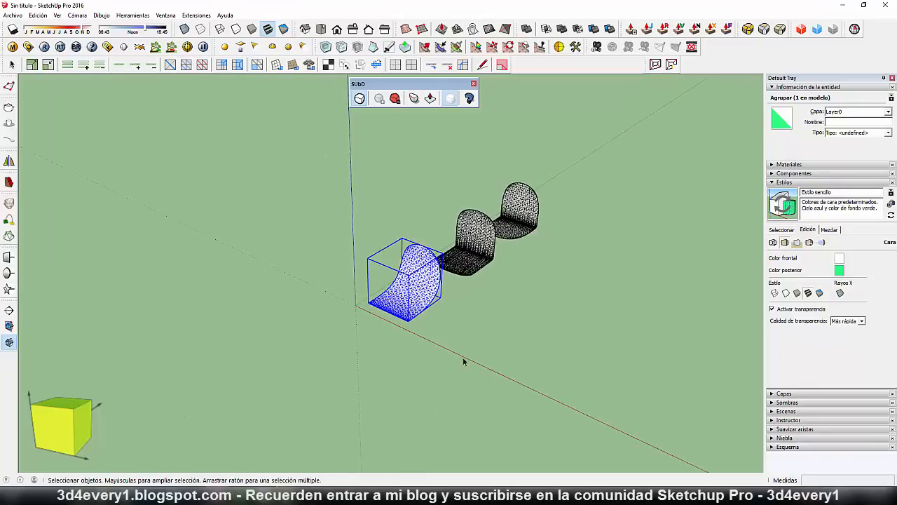
# Return all three subdivided groups to their control meshes.
pyautogui.click(360, 99)
pyautogui.click(474, 235)
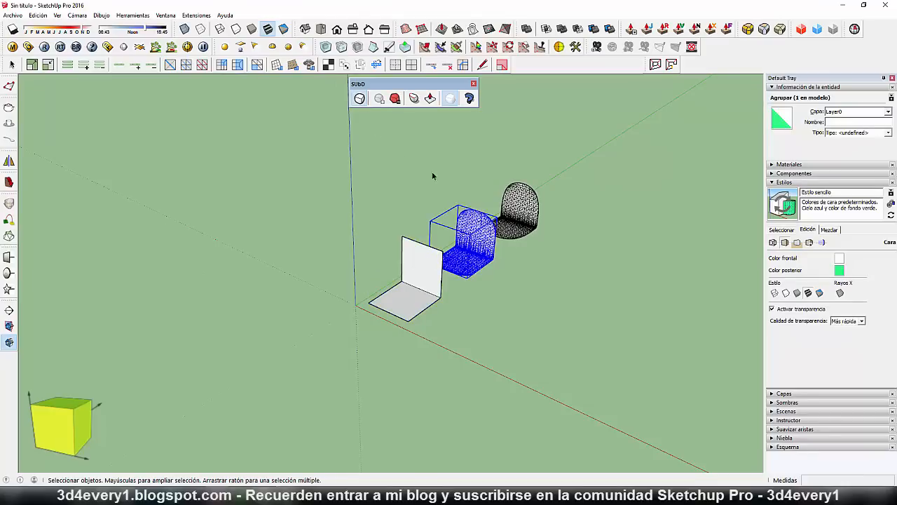
pyautogui.click(359, 100)
pyautogui.click(535, 204)
pyautogui.click(359, 100)
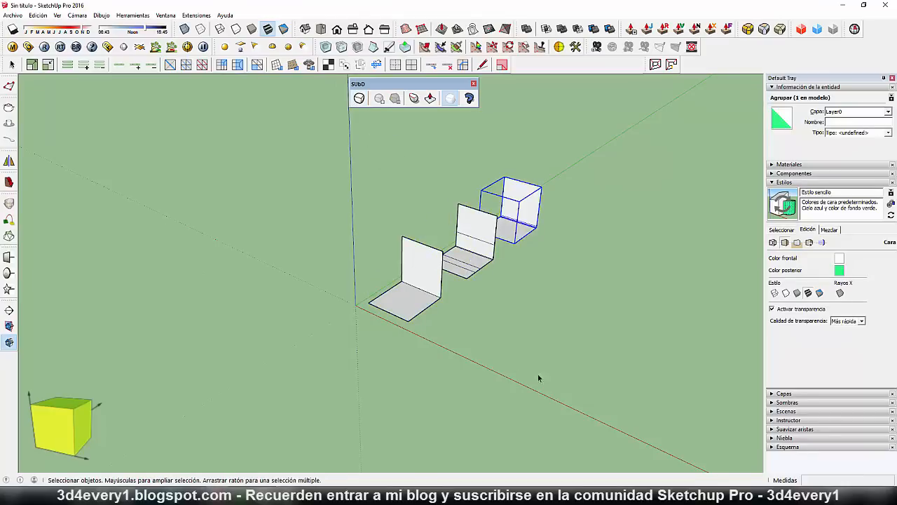
# Draw a square about 12 m per side beside the L-shaped groups and extrude it upward about 12.50 m.
pyautogui.moveTo(538, 373); pyautogui.dragTo(466, 332, button='middle')
pyautogui.scroll(-3, 500, 344)
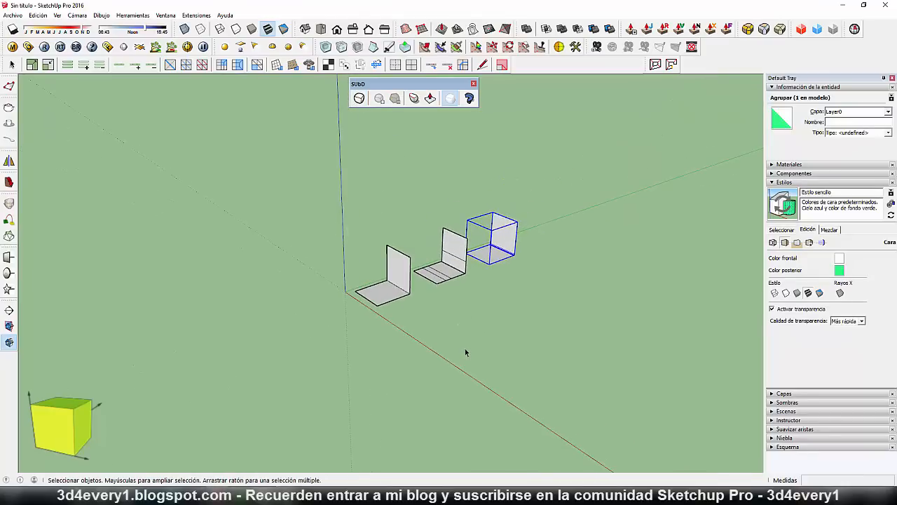
pyautogui.press('r')
pyautogui.click(445, 332)
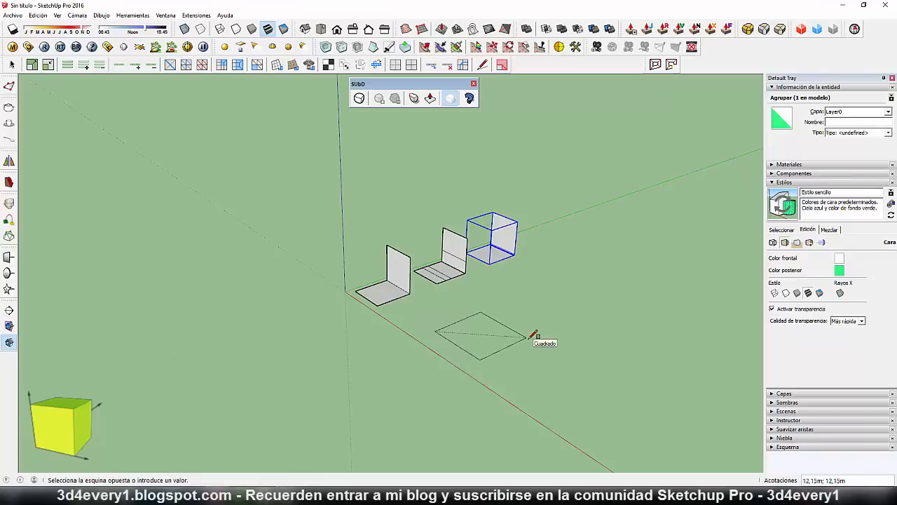
pyautogui.click(532, 335)
pyautogui.press('p')
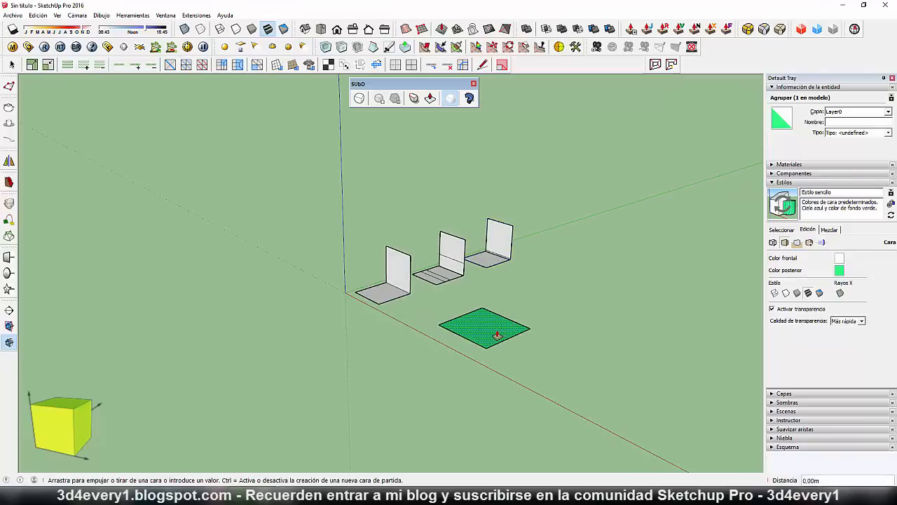
pyautogui.click(495, 333)
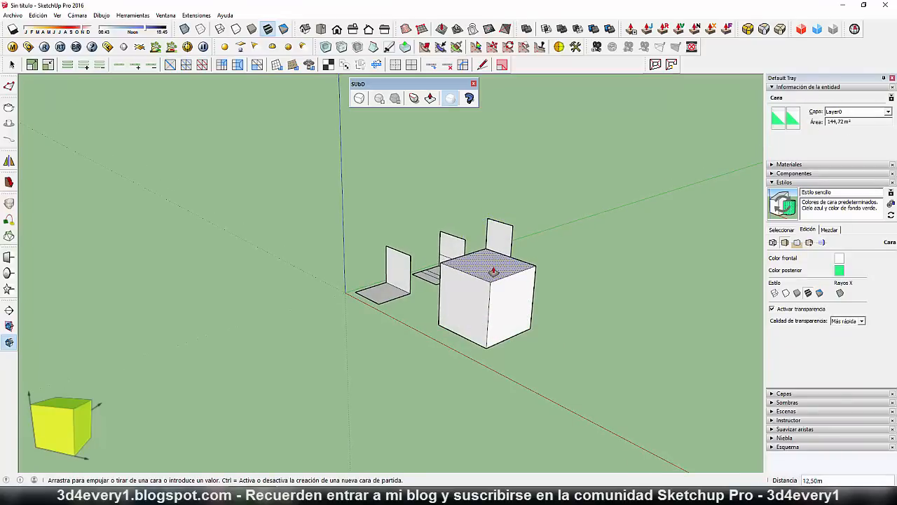
pyautogui.click(495, 268)
# Connect the box's vertical edges with three segments, placing horizontal loops at mid-height and pinched close to the upper and lower edges.
pyautogui.moveTo(506, 396); pyautogui.dragTo(499, 313, button='middle')
pyautogui.moveTo(636, 367); pyautogui.dragTo(627, 363, button='middle')
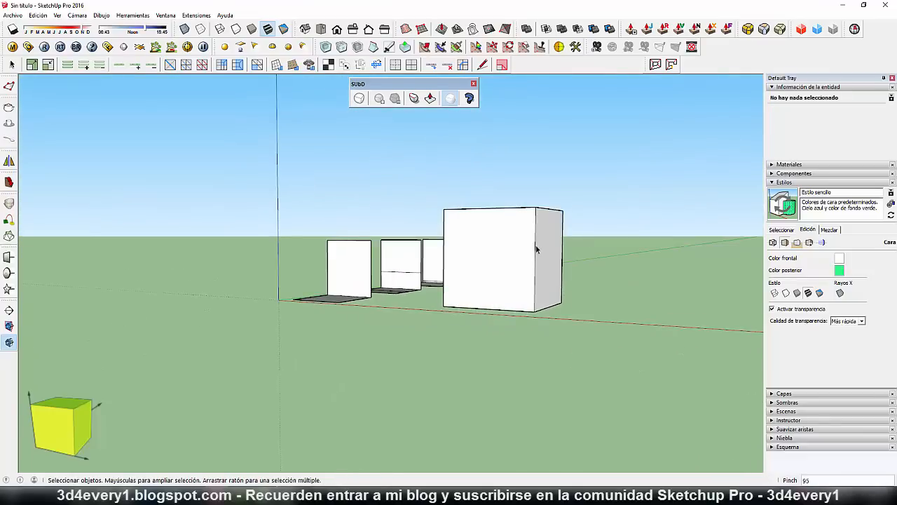
pyautogui.click(535, 248)
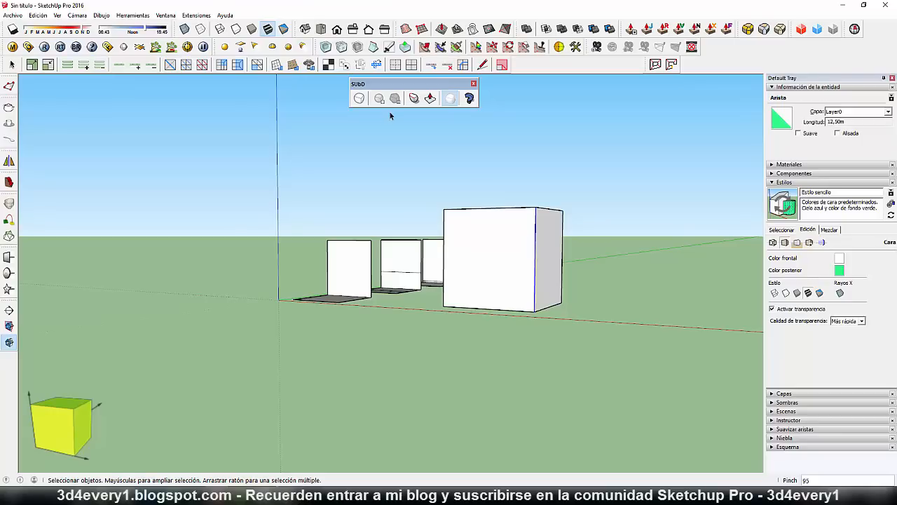
pyautogui.moveTo(343, 226); pyautogui.dragTo(477, 256, button='middle')
pyautogui.moveTo(597, 259); pyautogui.dragTo(437, 246)
pyautogui.moveTo(474, 277); pyautogui.dragTo(339, 287, button='middle')
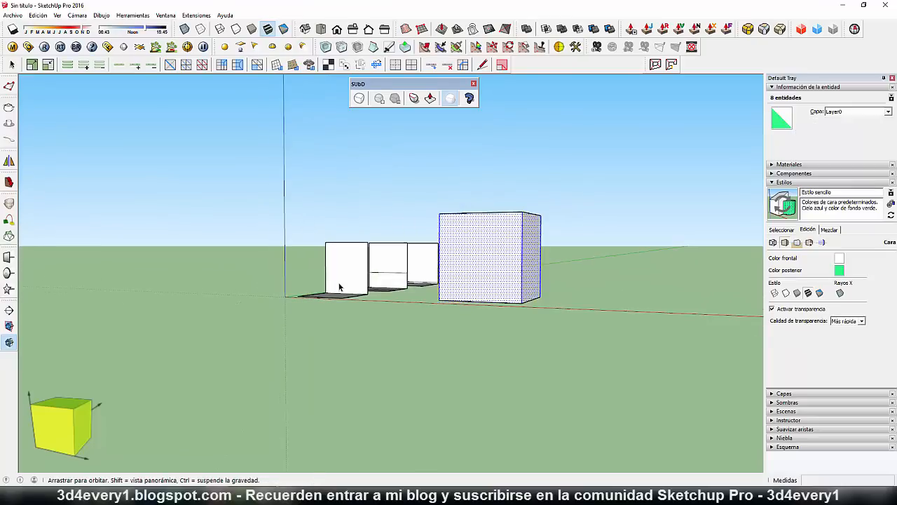
pyautogui.click(462, 65)
pyautogui.click(168, 250)
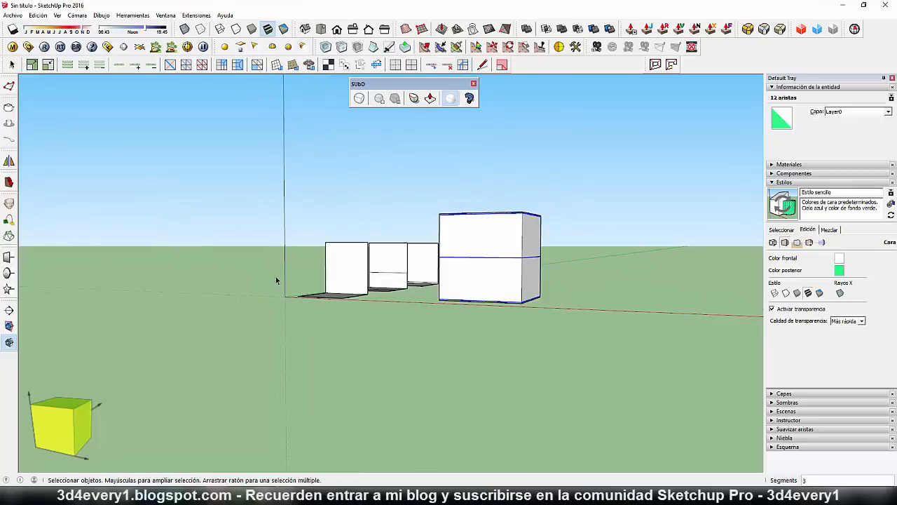
# Inspect the pinched support loops near the box's corners, and make the whole box a group.
pyautogui.moveTo(540, 292); pyautogui.dragTo(474, 296, button='middle')
pyautogui.scroll(6, 520, 235)
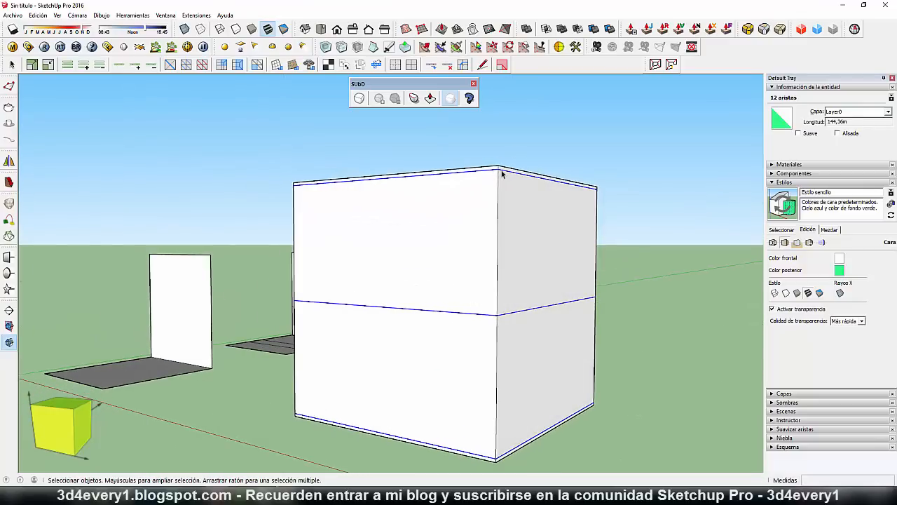
pyautogui.scroll(-3, 493, 208)
pyautogui.tripleClick(493, 208)
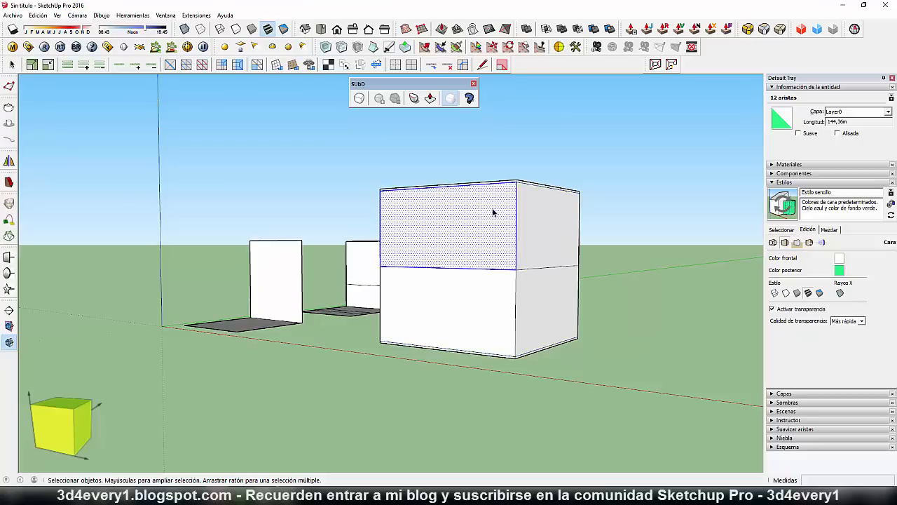
pyautogui.rightClick(493, 210)
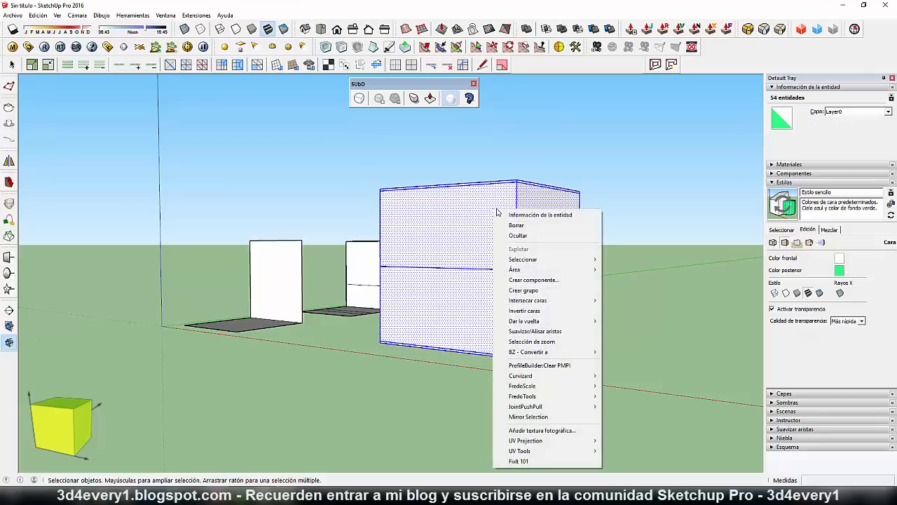
pyautogui.click(533, 293)
# Copy the box group about 18.76 m along the red axis.
pyautogui.scroll(-3, 425, 236)
pyautogui.moveTo(422, 280); pyautogui.dragTo(444, 304, button='middle')
pyautogui.press('m')
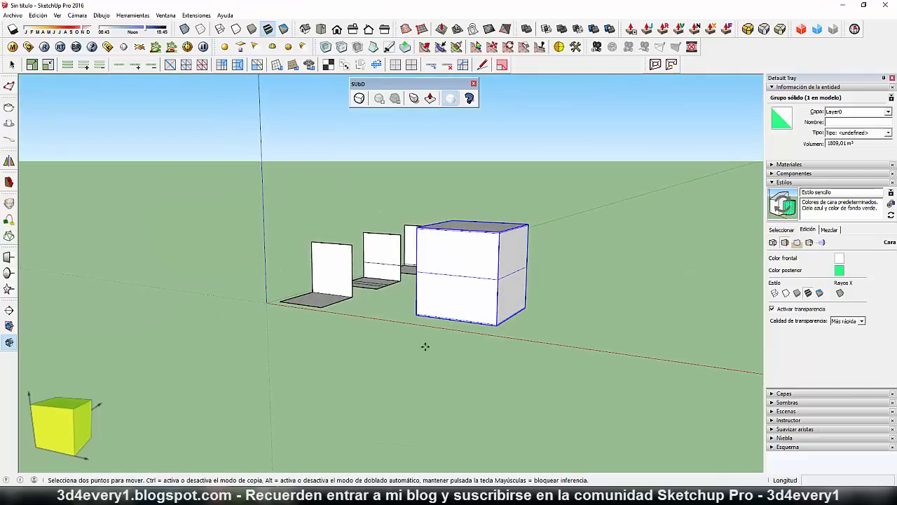
pyautogui.click(412, 319)
pyautogui.press('ctrl')
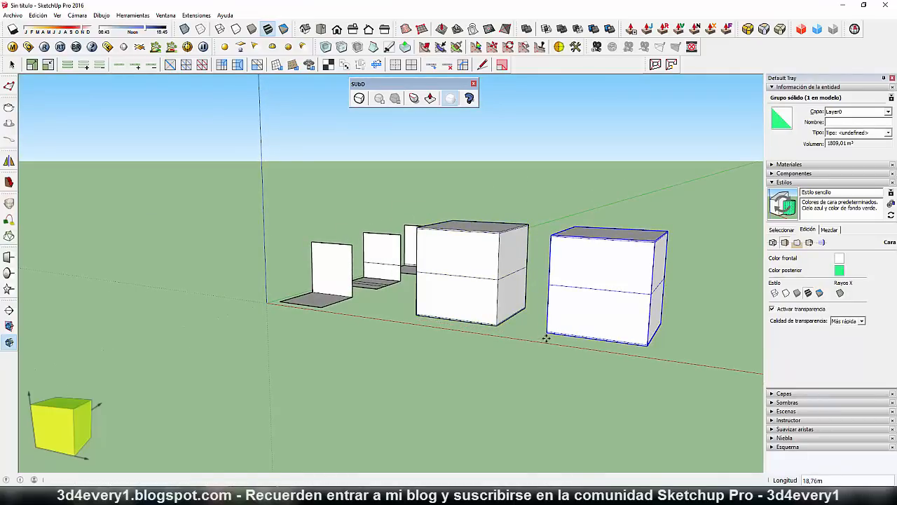
pyautogui.click(547, 334)
pyautogui.scroll(2, 577, 318)
pyautogui.press('space')
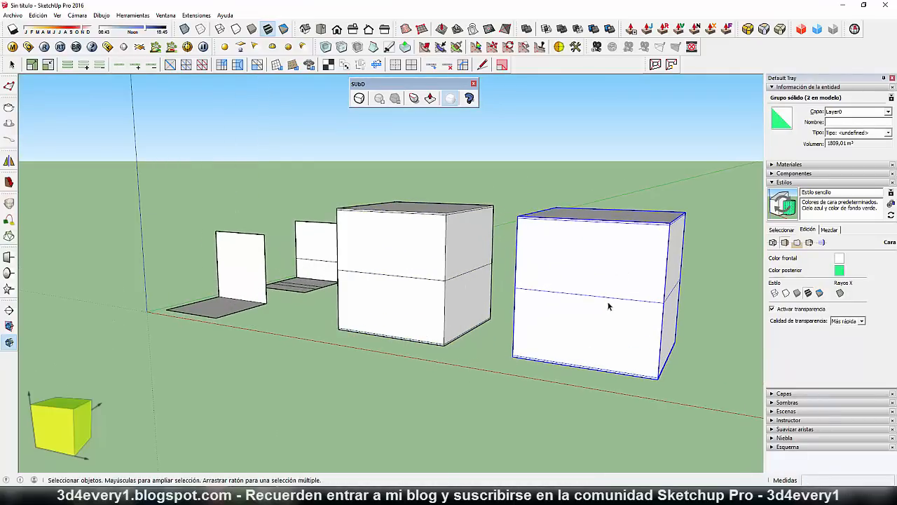
# Inside the copied box, remove the support loops near the upper and lower edges, keep the mid-height loop, and exit the group.
pyautogui.doubleClick(630, 225)
pyautogui.scroll(1, 629, 227)
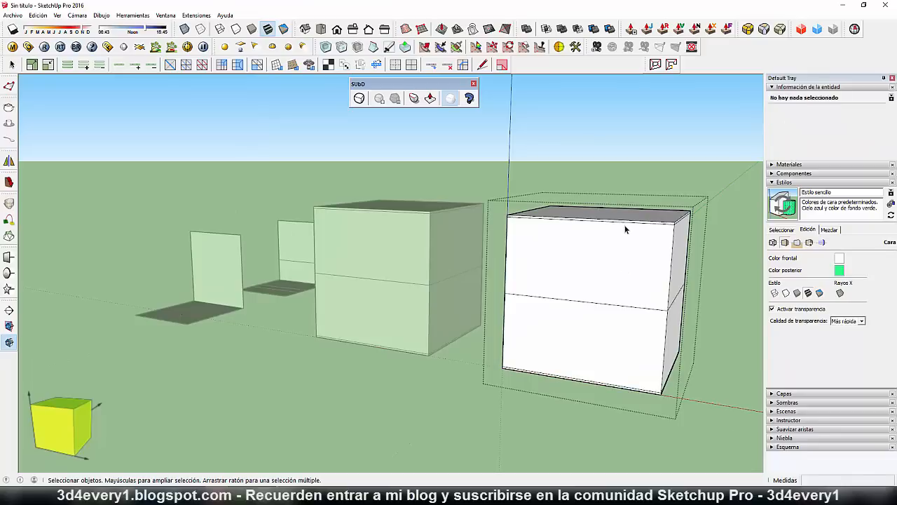
pyautogui.click(628, 223)
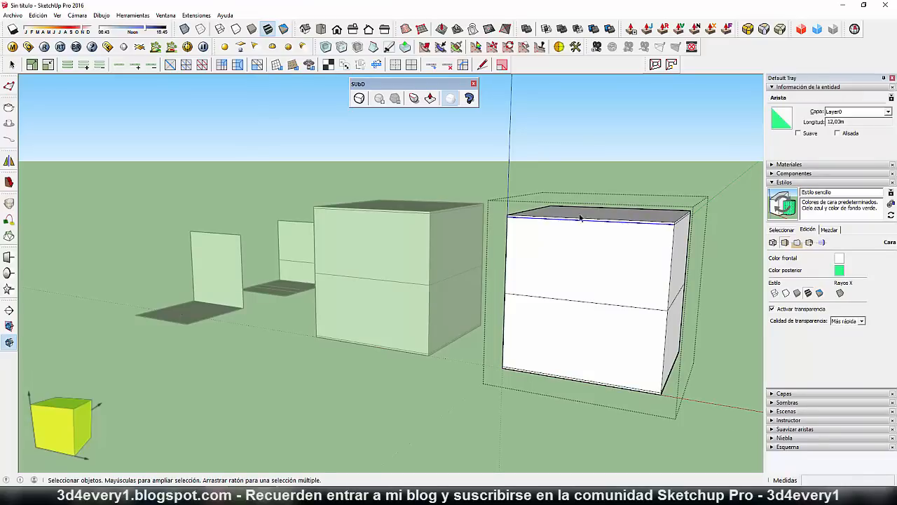
pyautogui.click(448, 65)
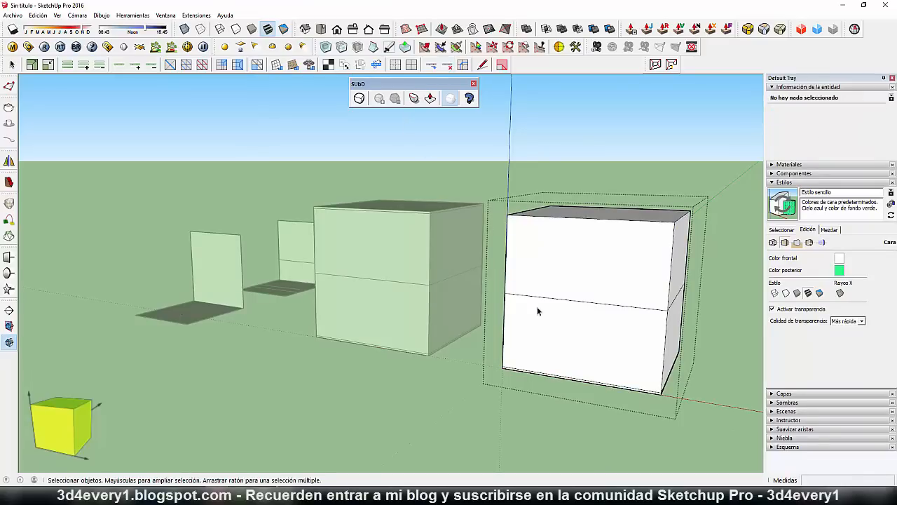
pyautogui.click(584, 380)
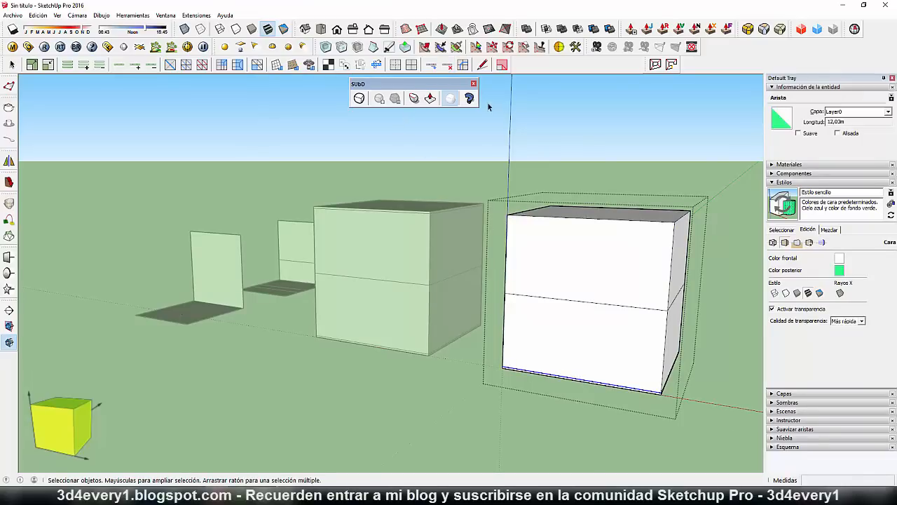
pyautogui.moveTo(485, 350); pyautogui.dragTo(548, 421, button='middle')
pyautogui.click(494, 374)
pyautogui.scroll(-3, 500, 323)
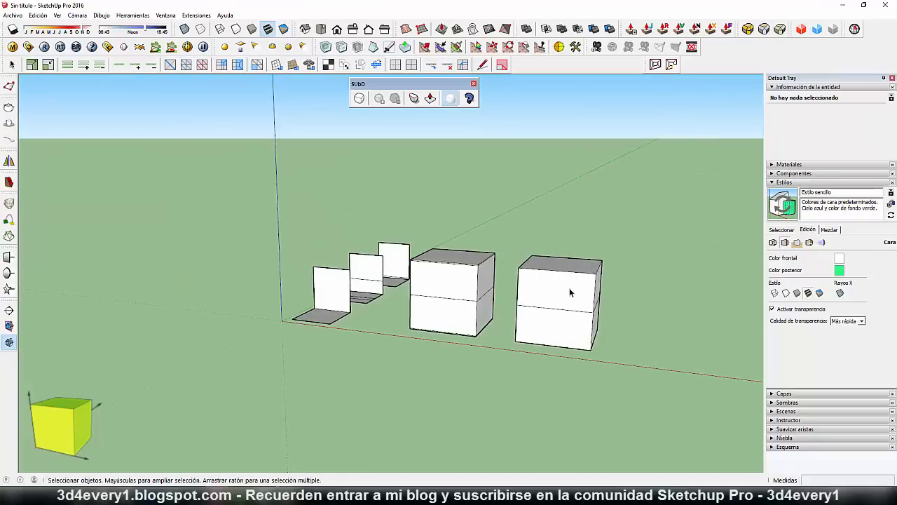
# Subdivide the copied box and increase its number of subdivisions twice.
pyautogui.click(569, 291)
pyautogui.click(358, 98)
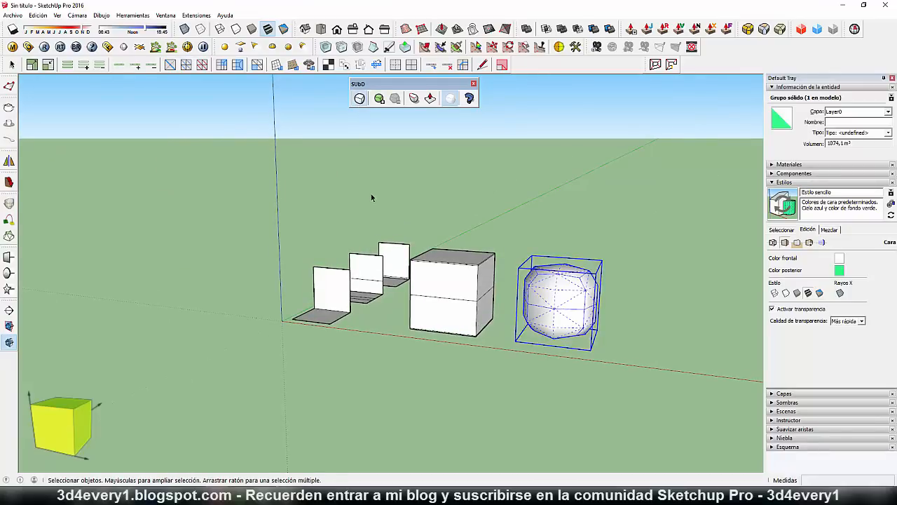
pyautogui.click(380, 100)
pyautogui.click(379, 99)
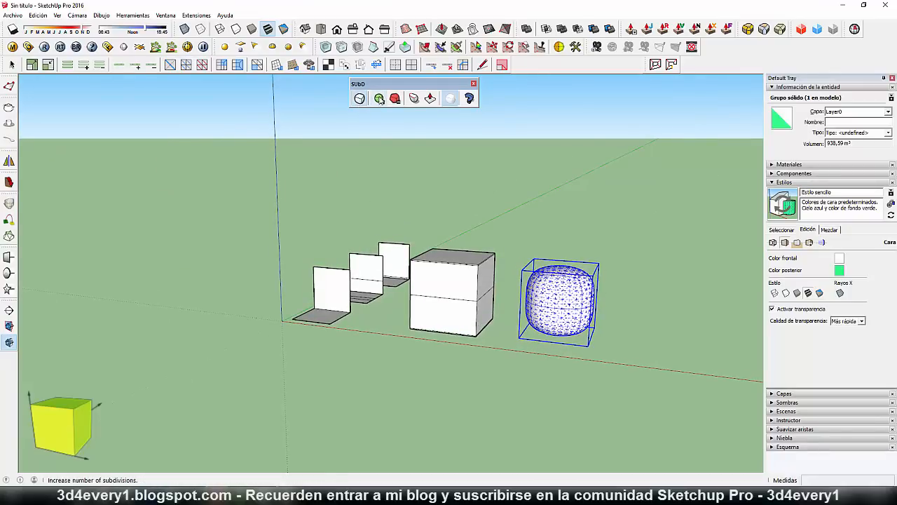
pyautogui.click(490, 372)
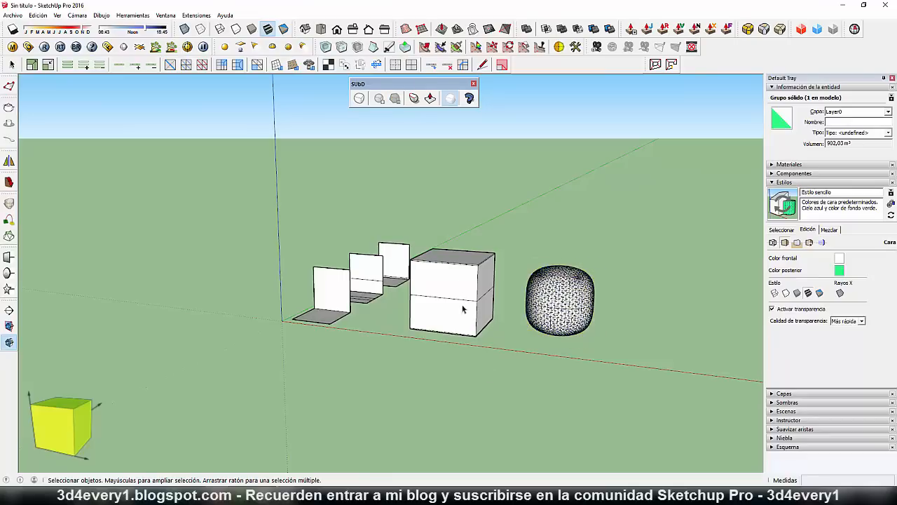
# Subdivide the original box with the support loops and increase its number of subdivisions twice.
pyautogui.click(446, 287)
pyautogui.click(359, 98)
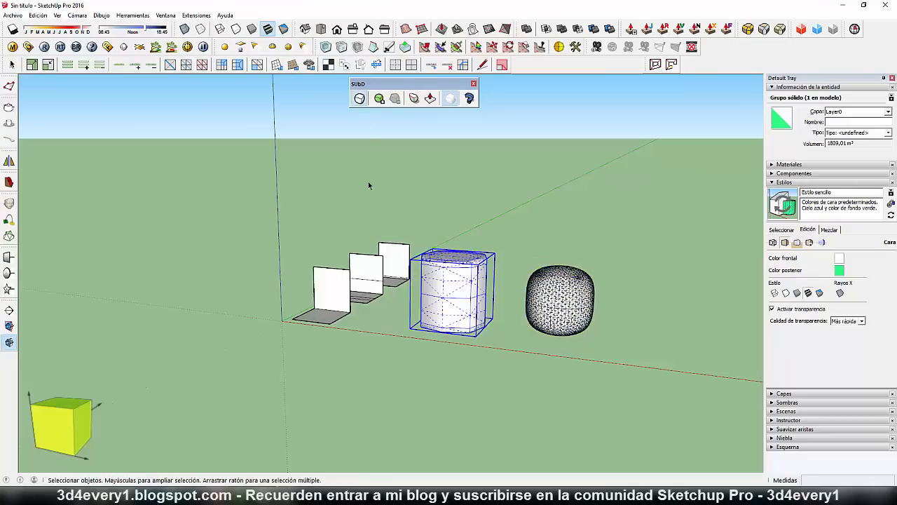
pyautogui.click(380, 99)
pyautogui.click(379, 99)
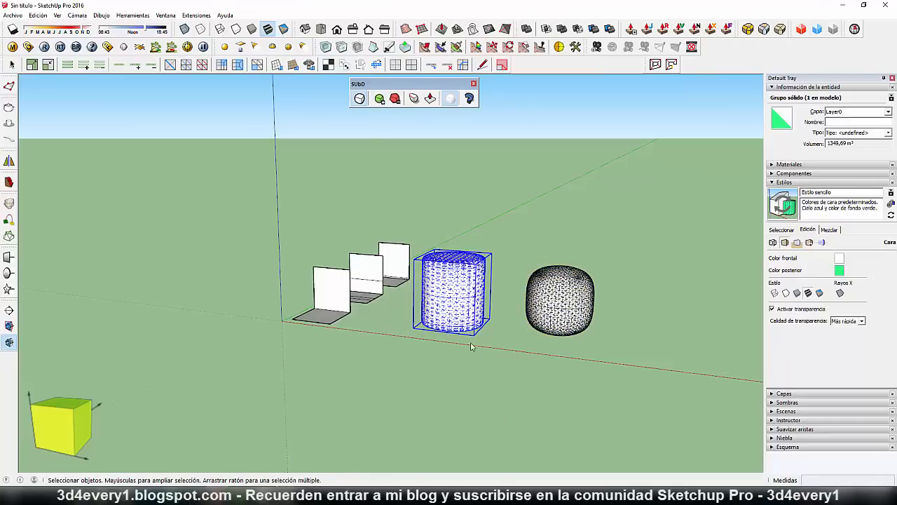
# Compare the upper and lower edge curvature of the two subdivided boxes from several angles.
pyautogui.moveTo(472, 347); pyautogui.dragTo(471, 385, button='middle')
pyautogui.scroll(4, 486, 337)
pyautogui.moveTo(541, 401); pyautogui.dragTo(482, 347, button='middle')
pyautogui.scroll(-2, 520, 348)
pyautogui.click(506, 389)
pyautogui.scroll(-3, 517, 344)
pyautogui.scroll(2, 483, 356)
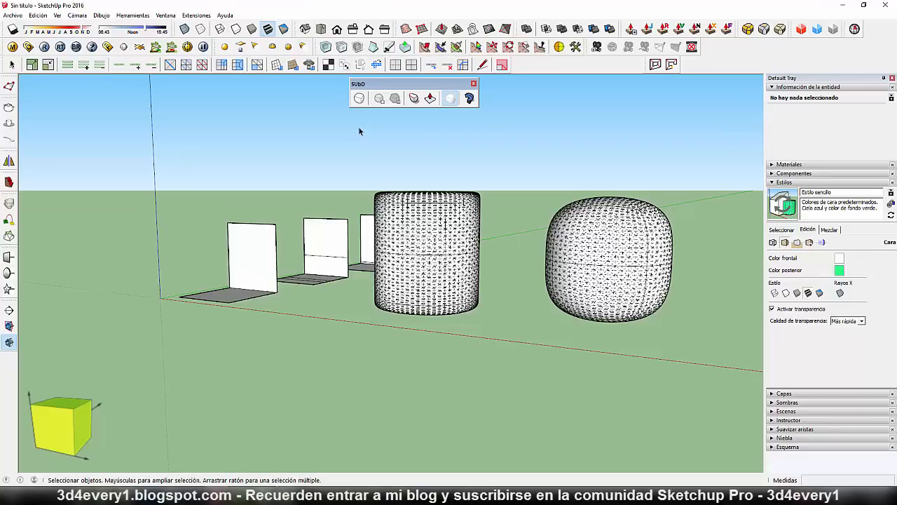
# Return the original box to its control mesh and, inside the group, move its upper support loop down about 3.66 m.
pyautogui.click(424, 210)
pyautogui.click(359, 99)
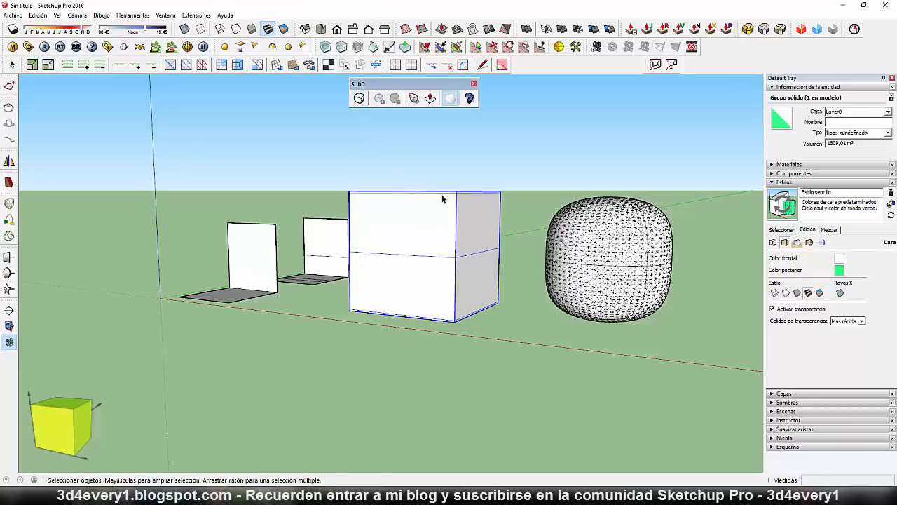
pyautogui.tripleClick(439, 203)
pyautogui.click(439, 193)
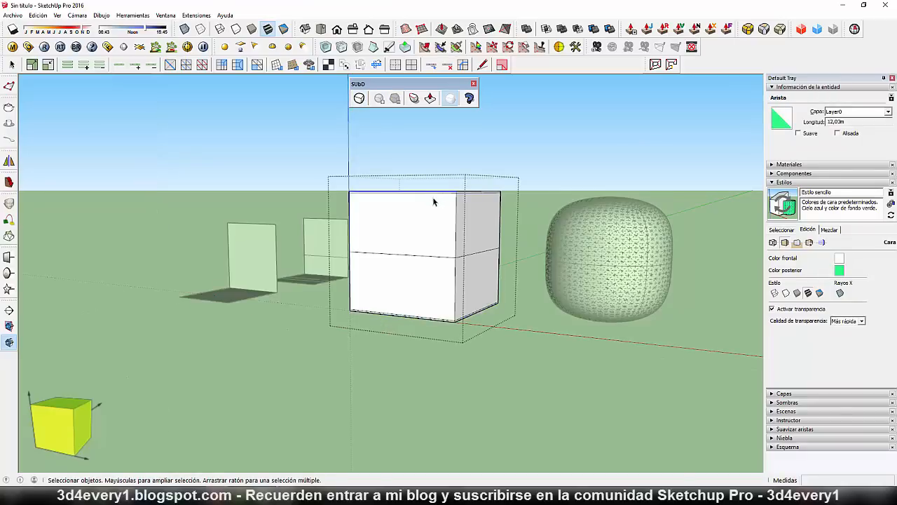
pyautogui.scroll(3, 439, 197)
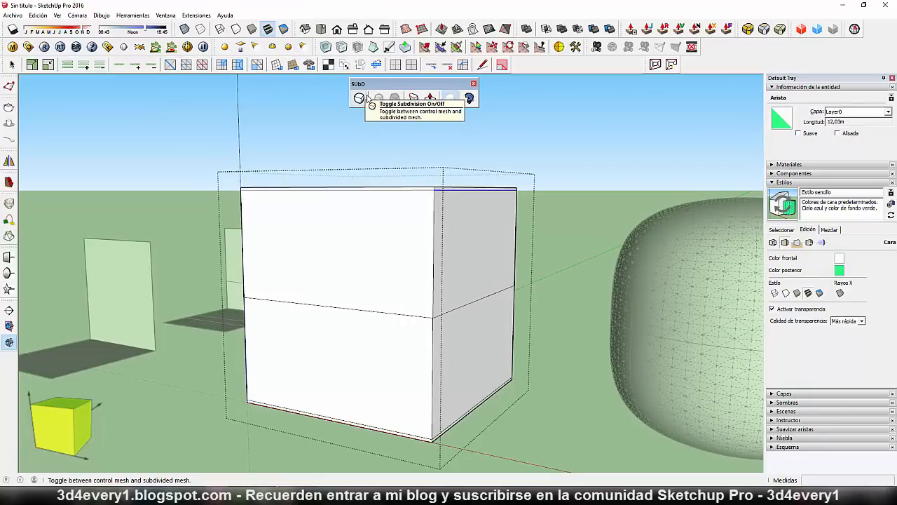
pyautogui.click(119, 64)
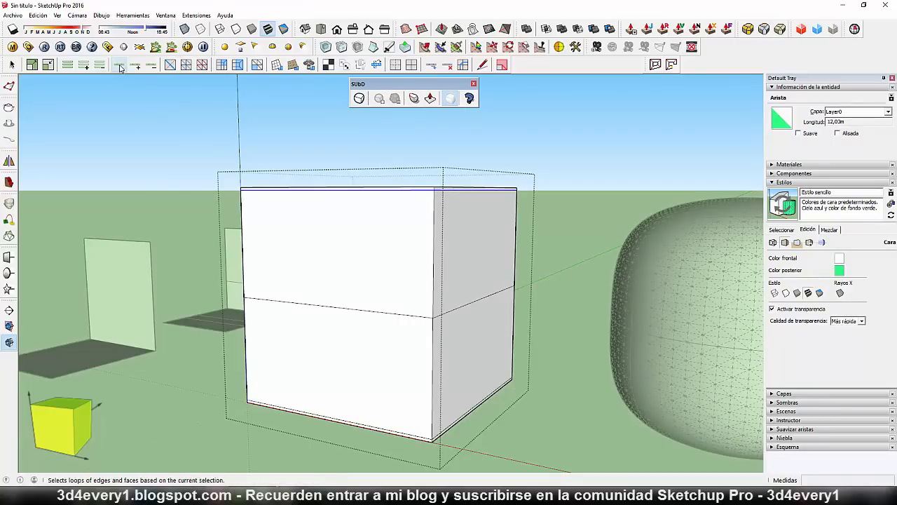
pyautogui.press('m')
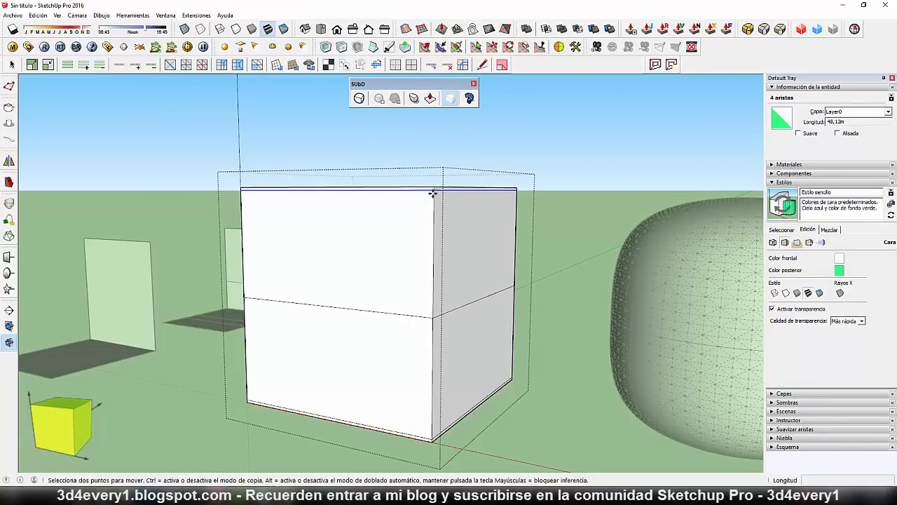
pyautogui.click(434, 191)
pyautogui.click(437, 265)
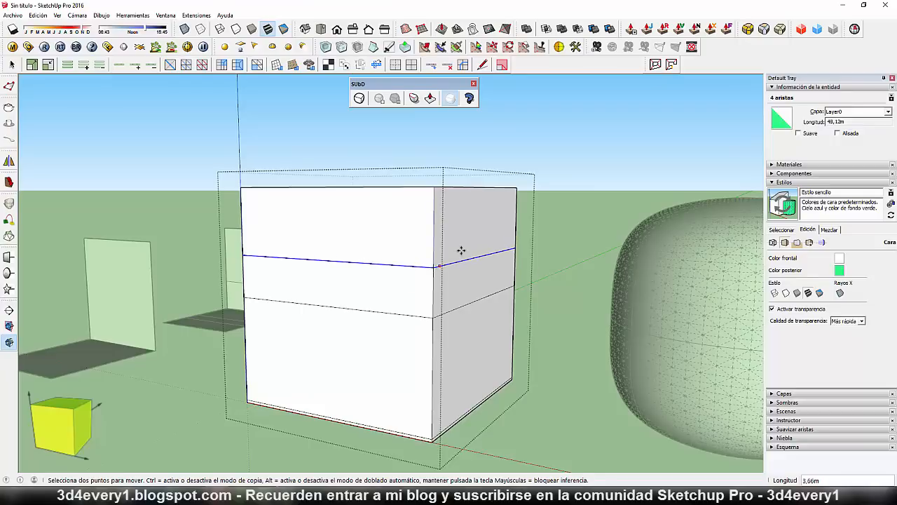
# Exit the original box's group, subdivide it again, and examine its upper and lower curvature from several angles.
pyautogui.scroll(-3, 547, 316)
pyautogui.press('space')
pyautogui.click(559, 358)
pyautogui.click(460, 257)
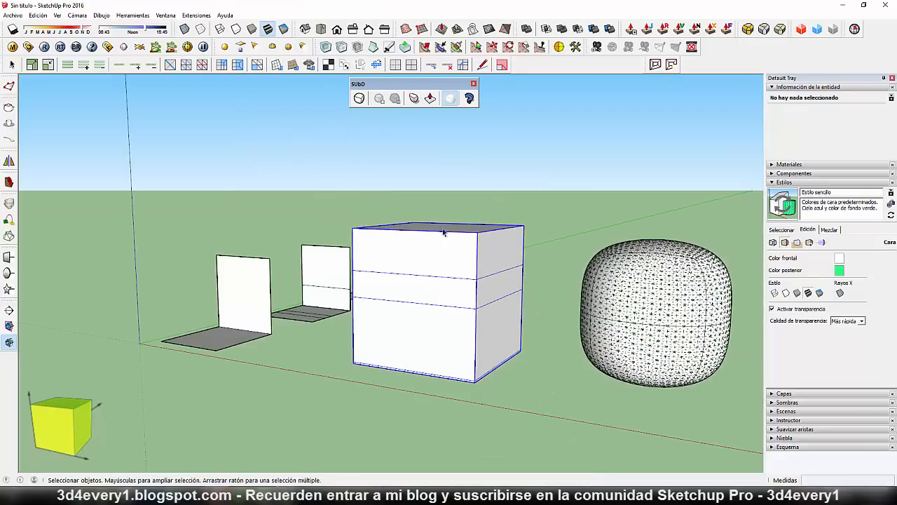
pyautogui.hotkey('shift', 's')
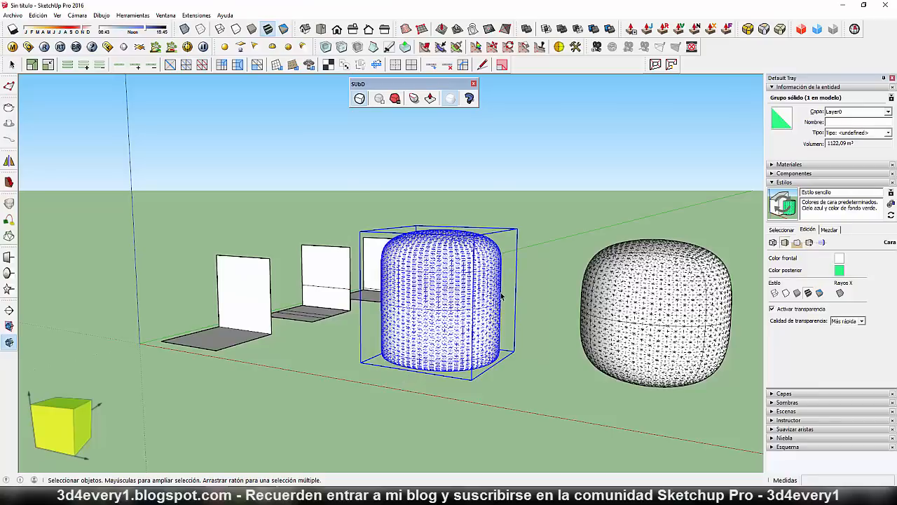
pyautogui.moveTo(483, 315); pyautogui.dragTo(414, 348, button='middle')
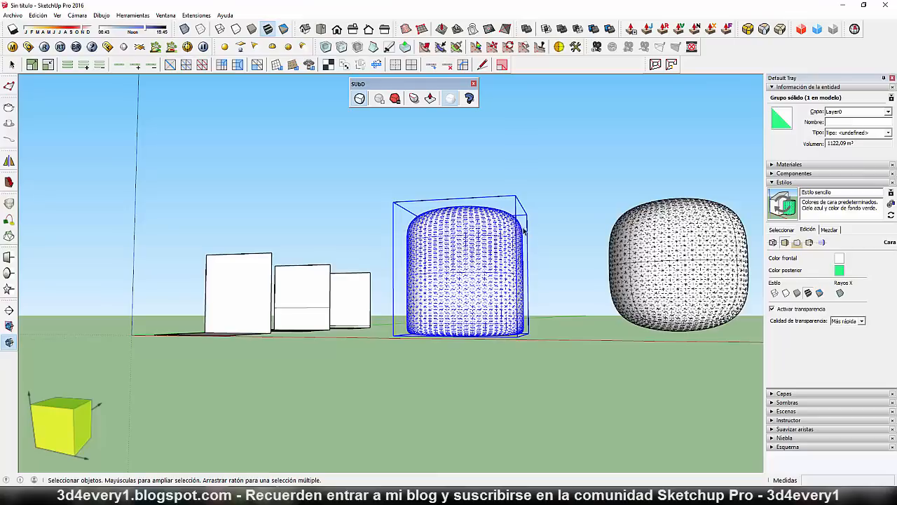
pyautogui.moveTo(550, 290); pyautogui.dragTo(461, 360, button='middle')
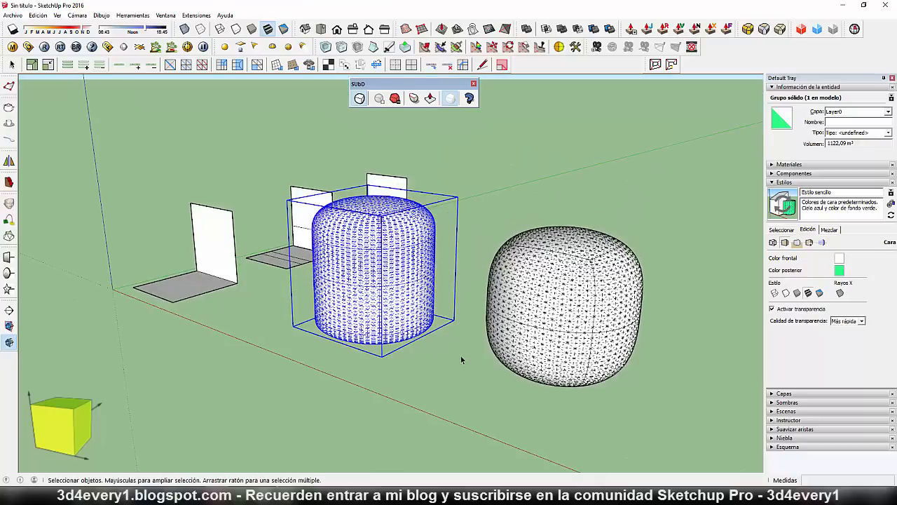